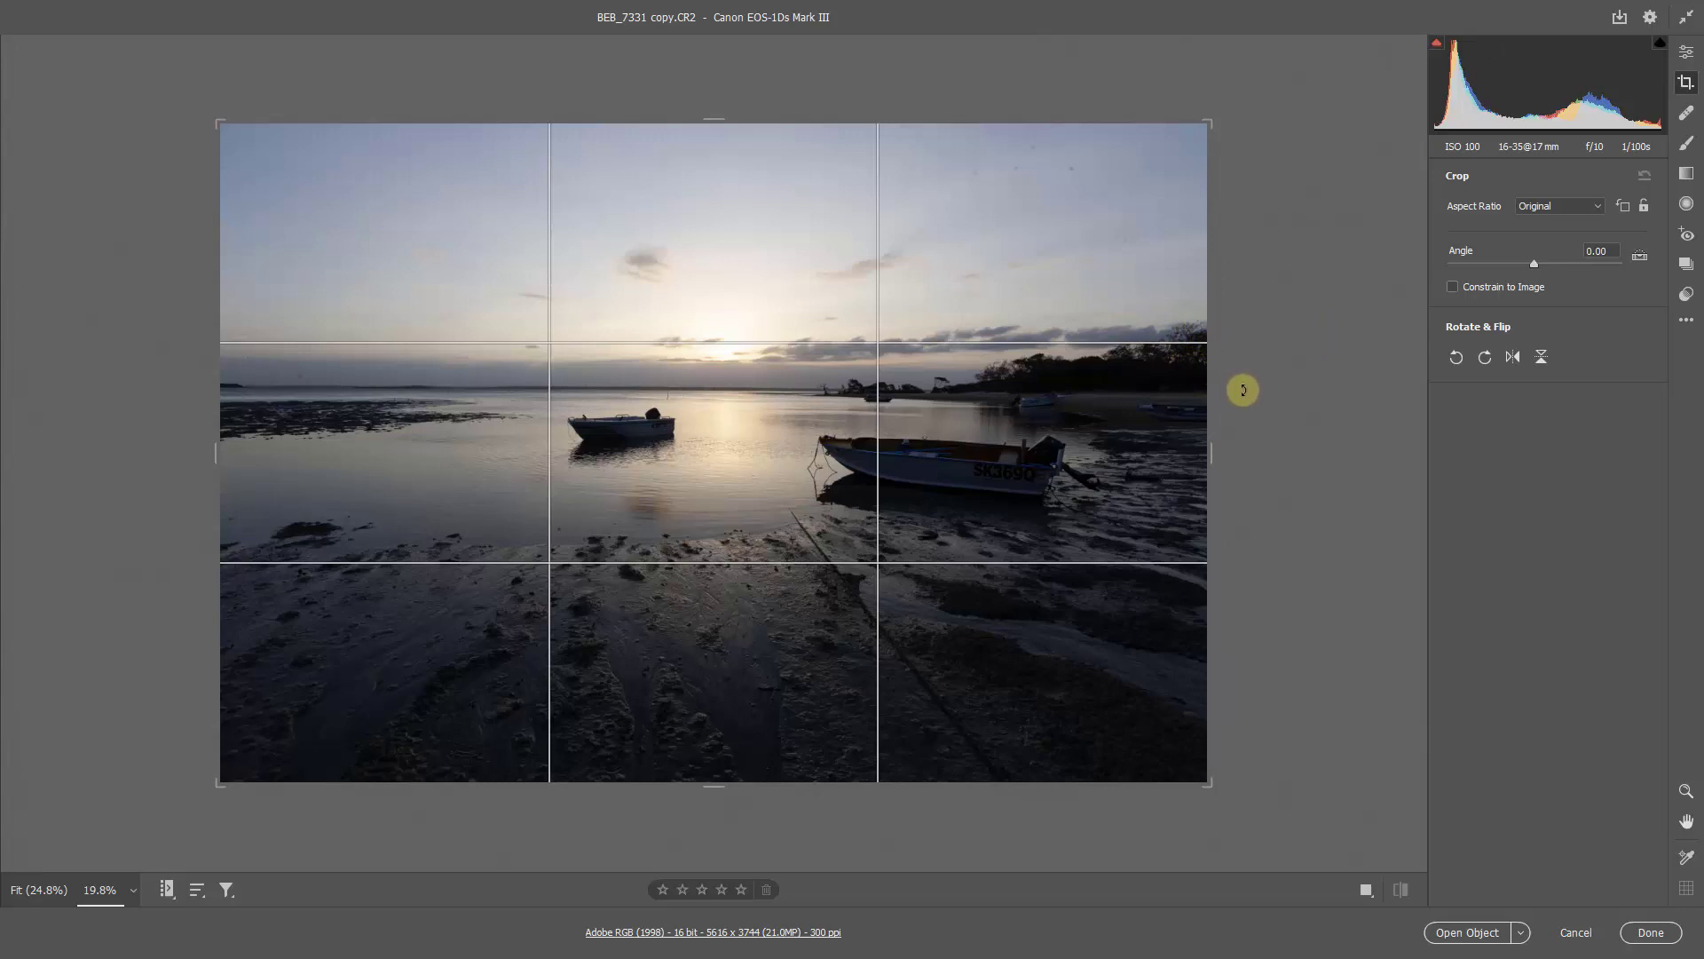
Step: Straighten the photo by tracing the horizon line with the Straighten tool
left_click_drag(1246, 350, 1252, 348)
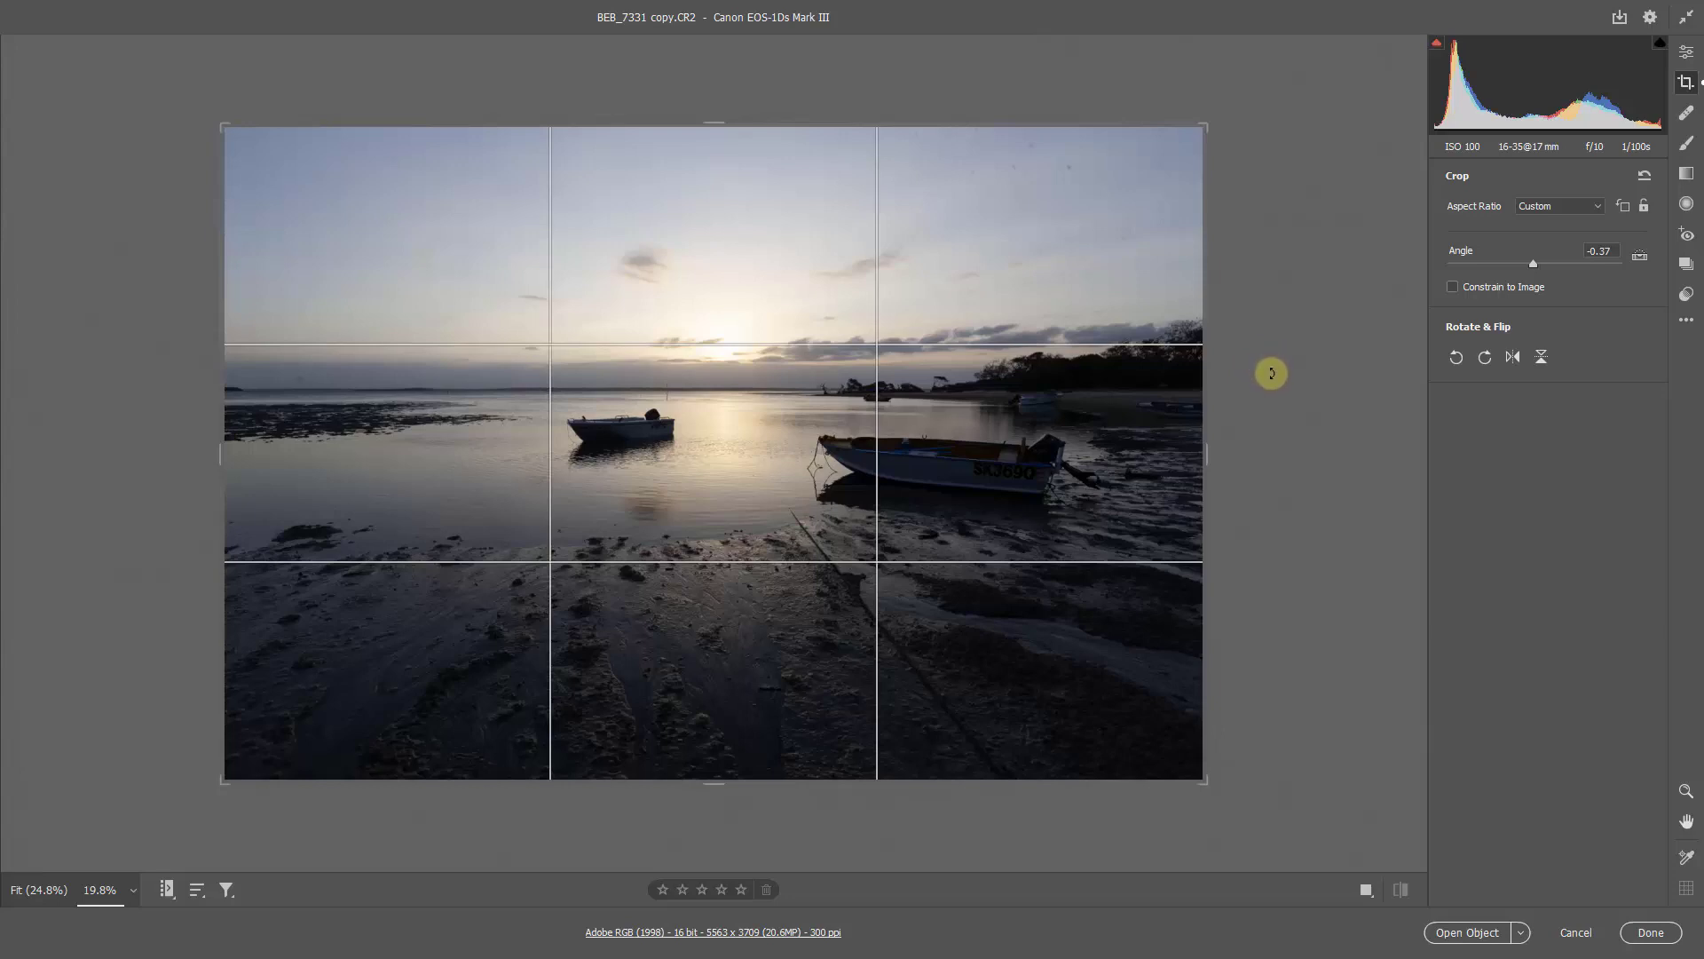
key("ctrl+z")
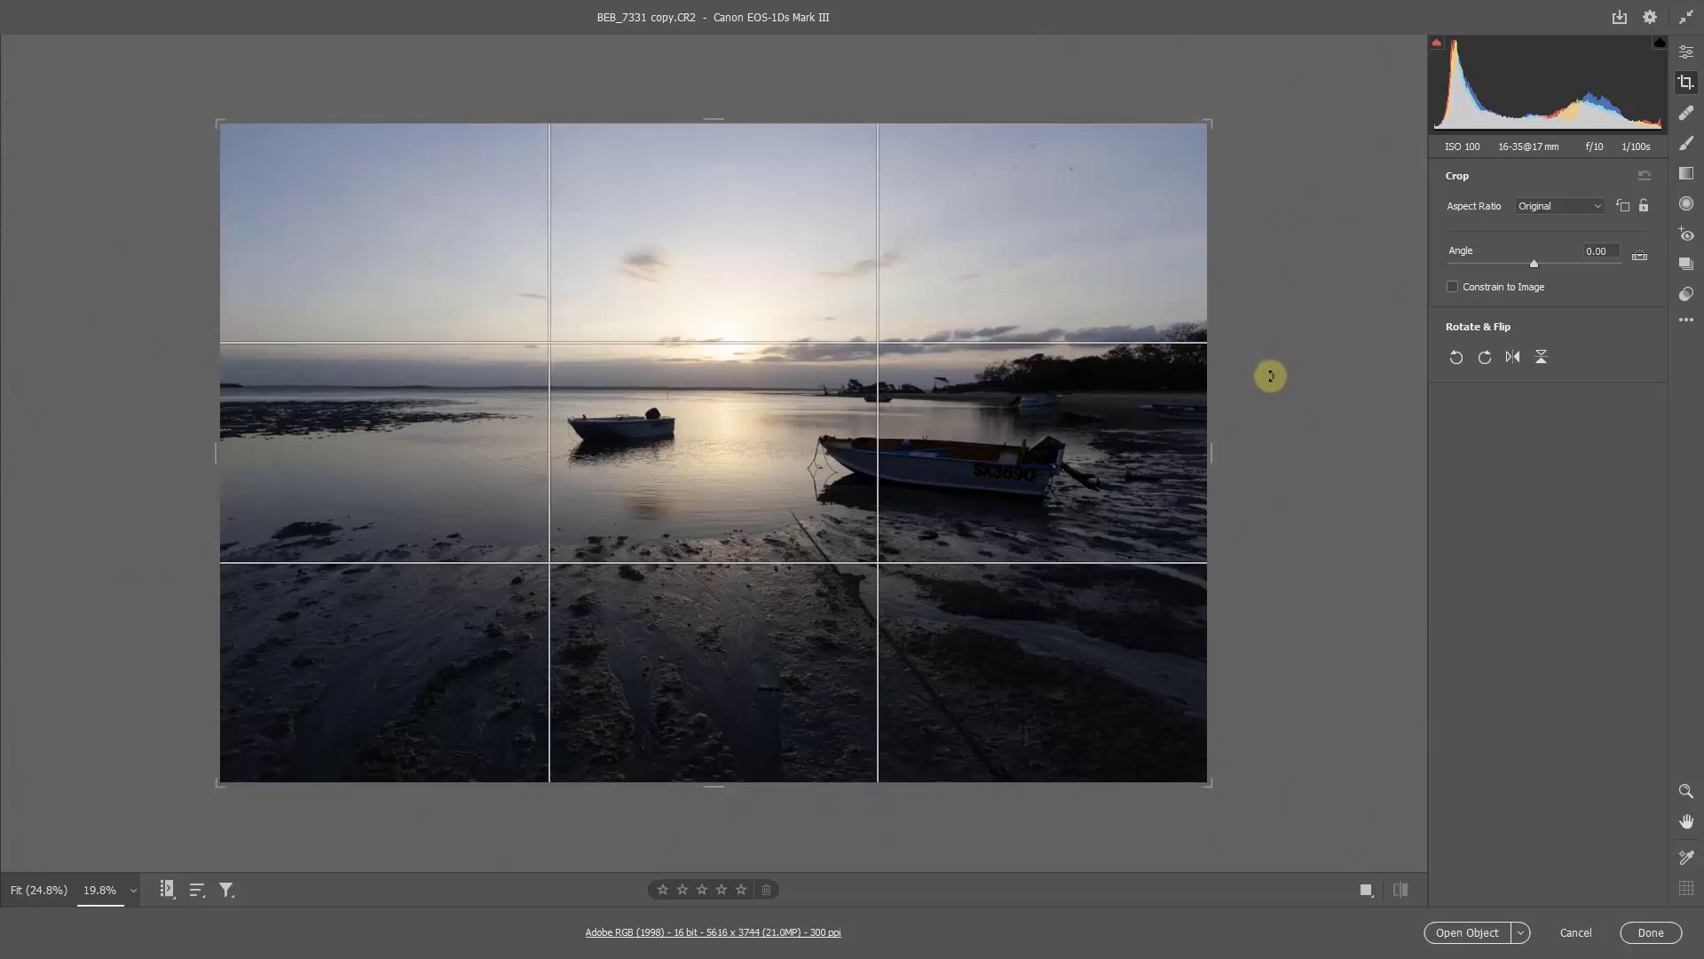
left_click(1639, 258)
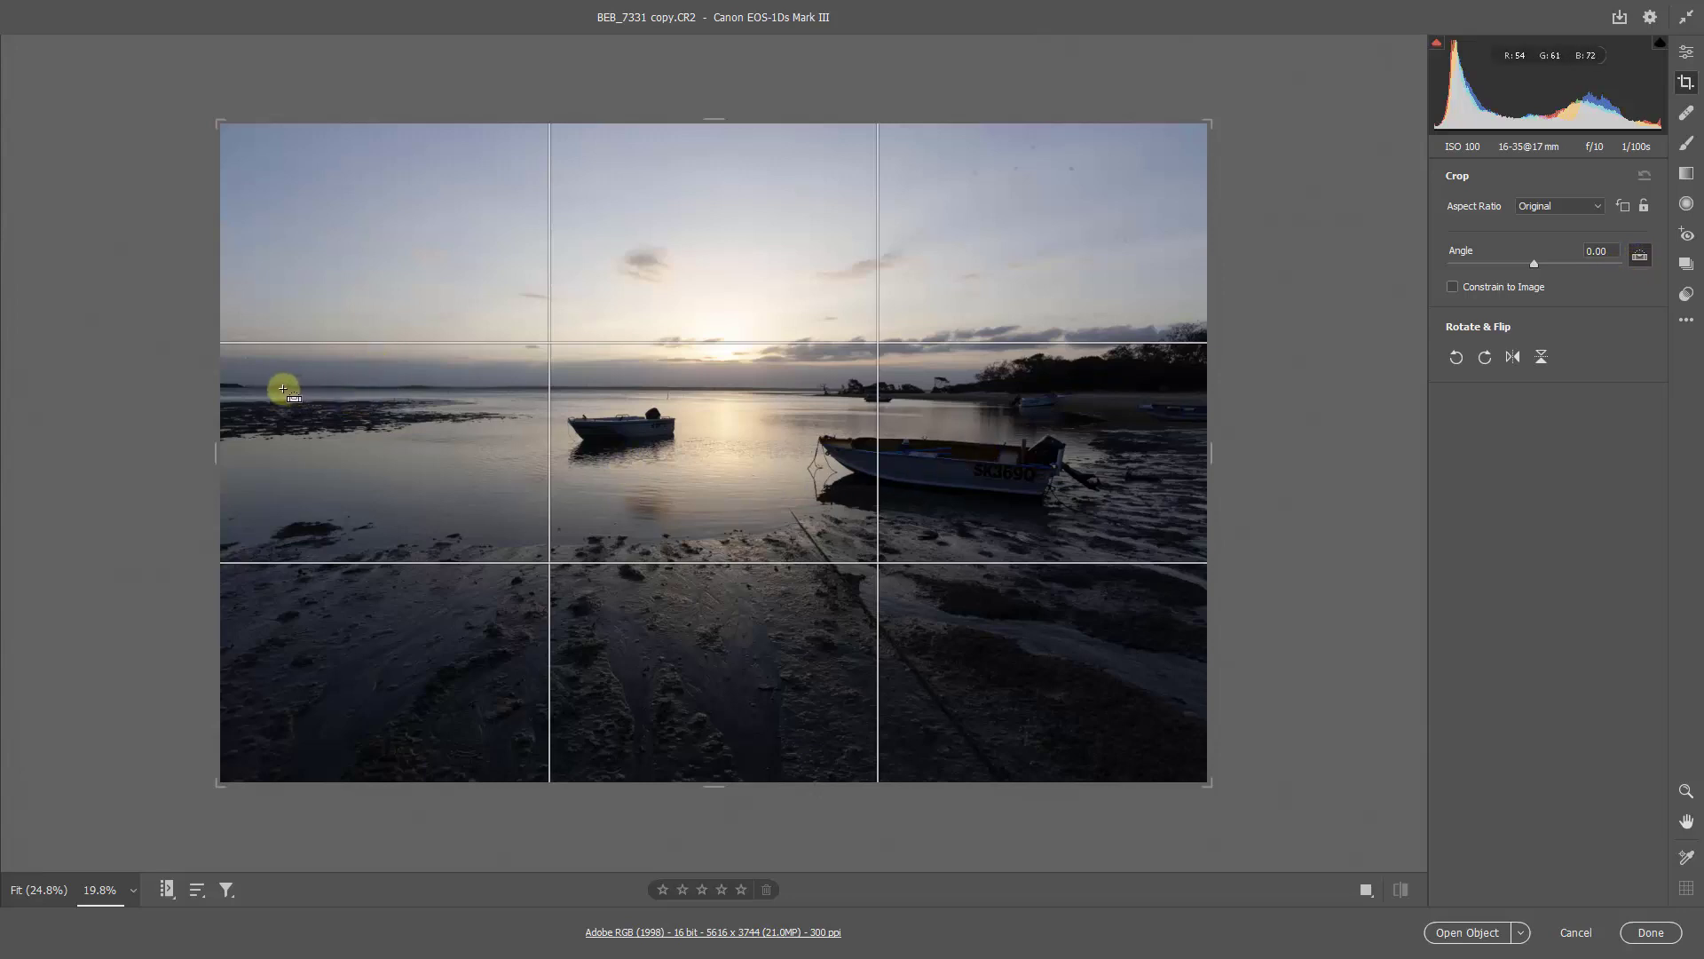
left_click_drag(281, 388, 773, 389)
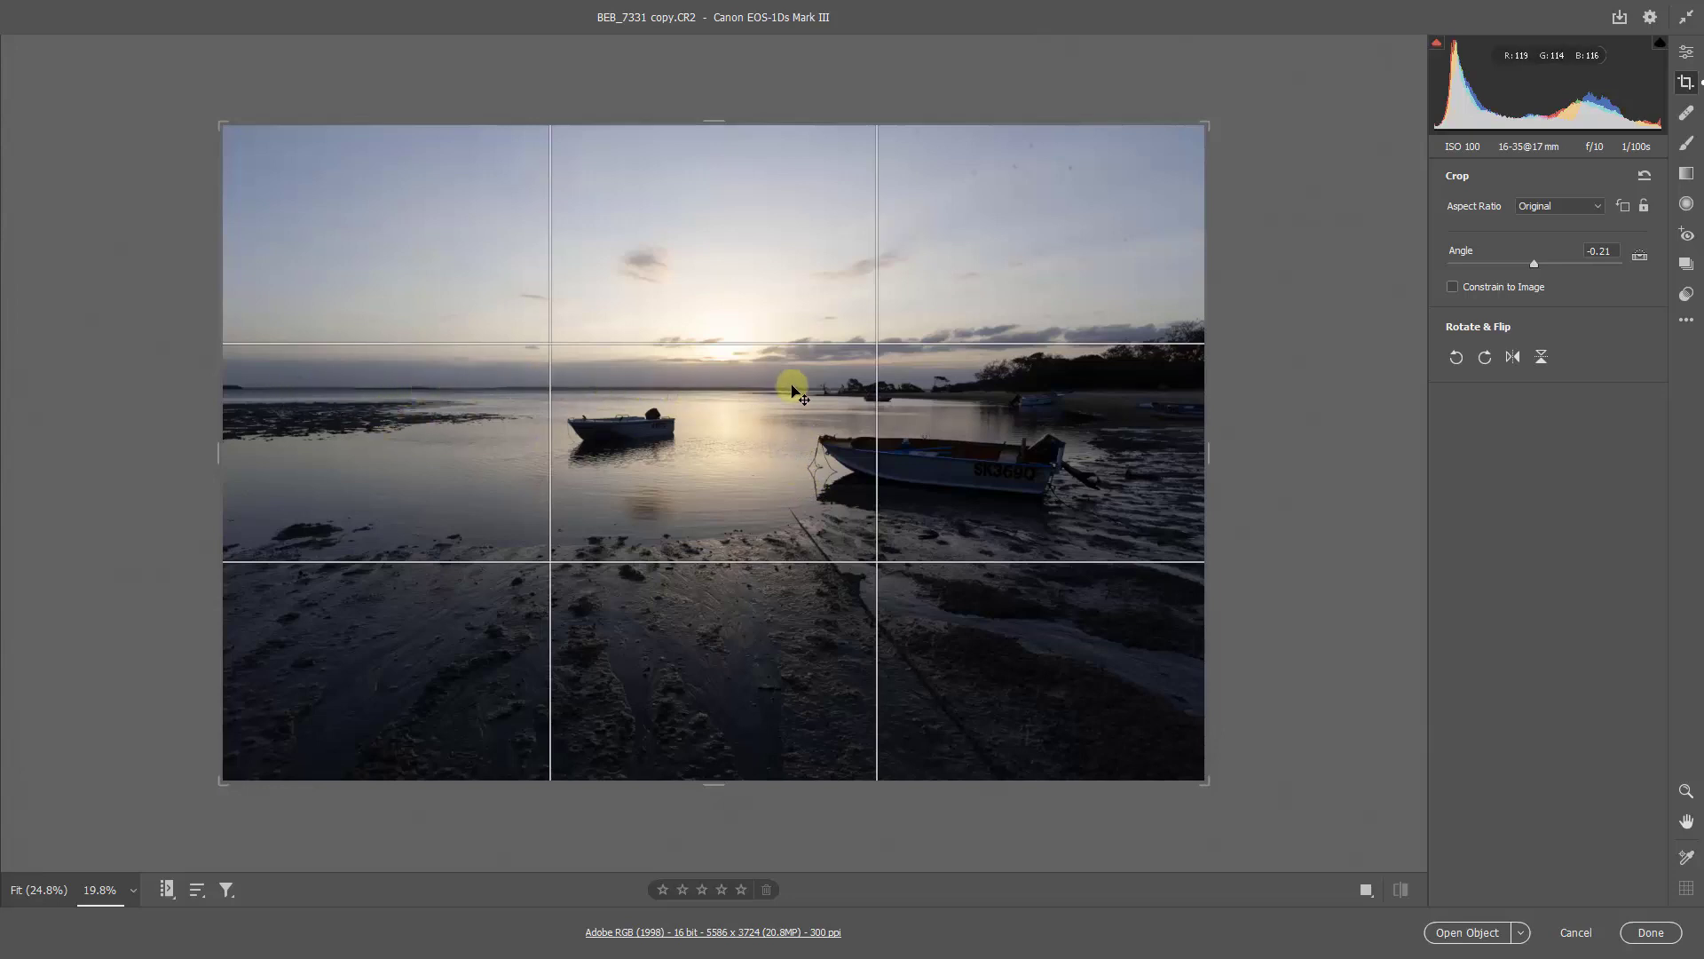
Step: Trim the sky, foreground and side edges of the photo to about 5384 x 3280 pixels and apply the crop
left_click_drag(715, 121, 708, 145)
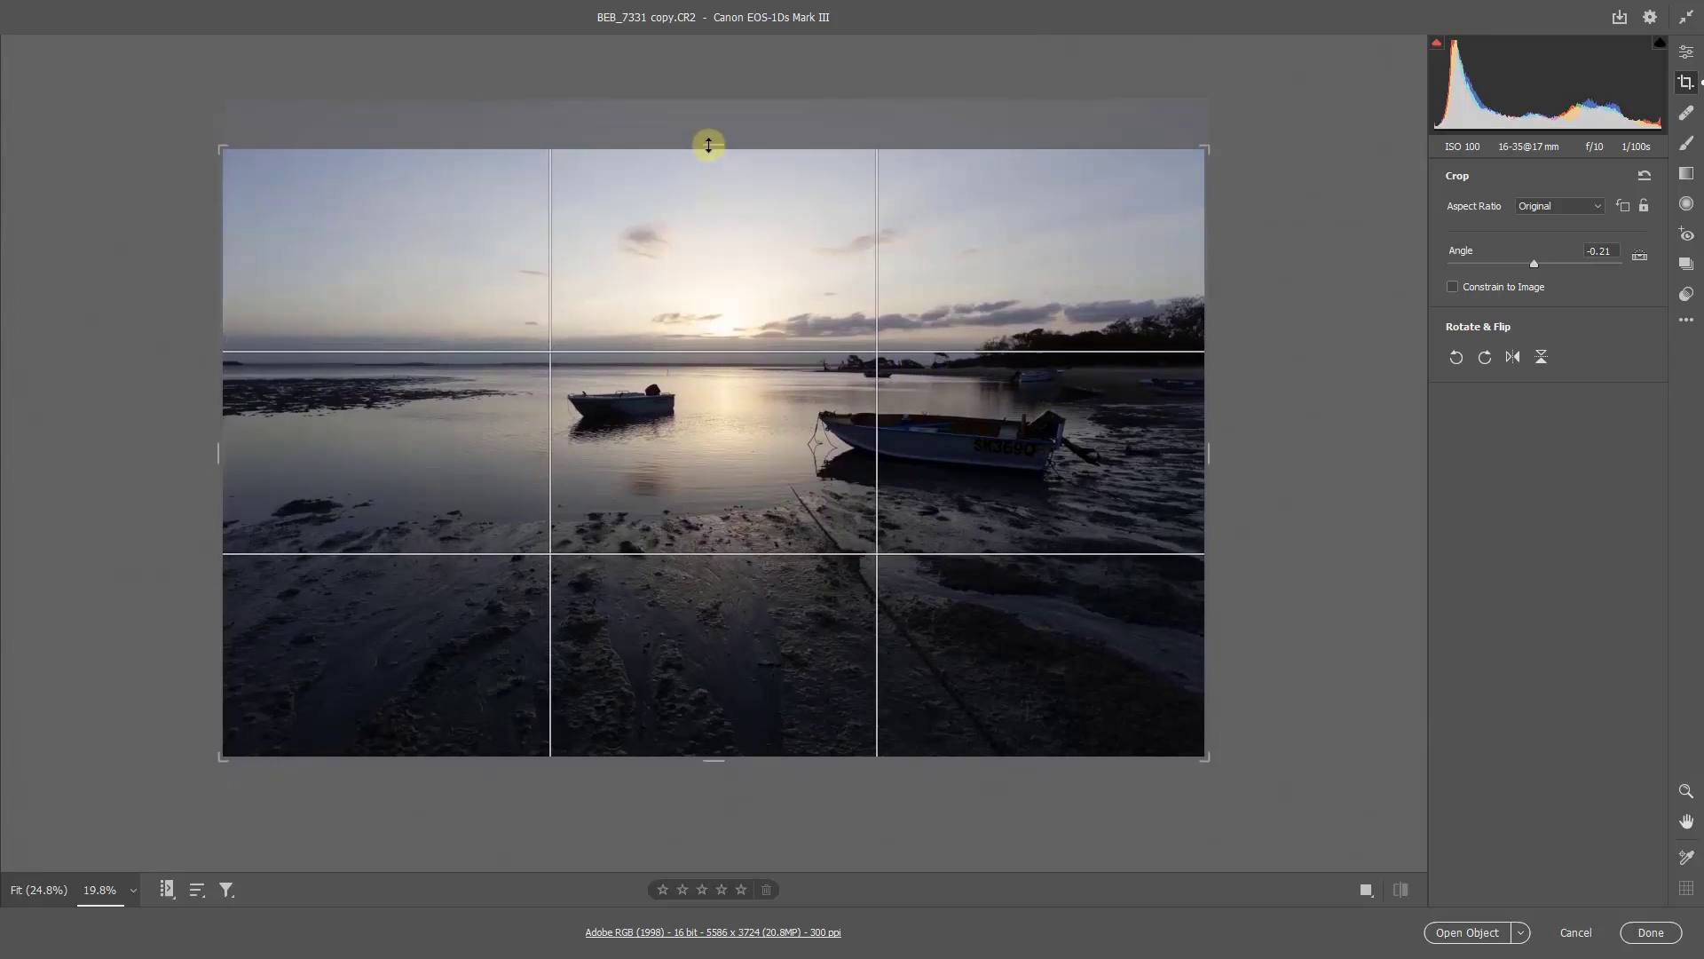
left_click_drag(708, 145, 708, 149)
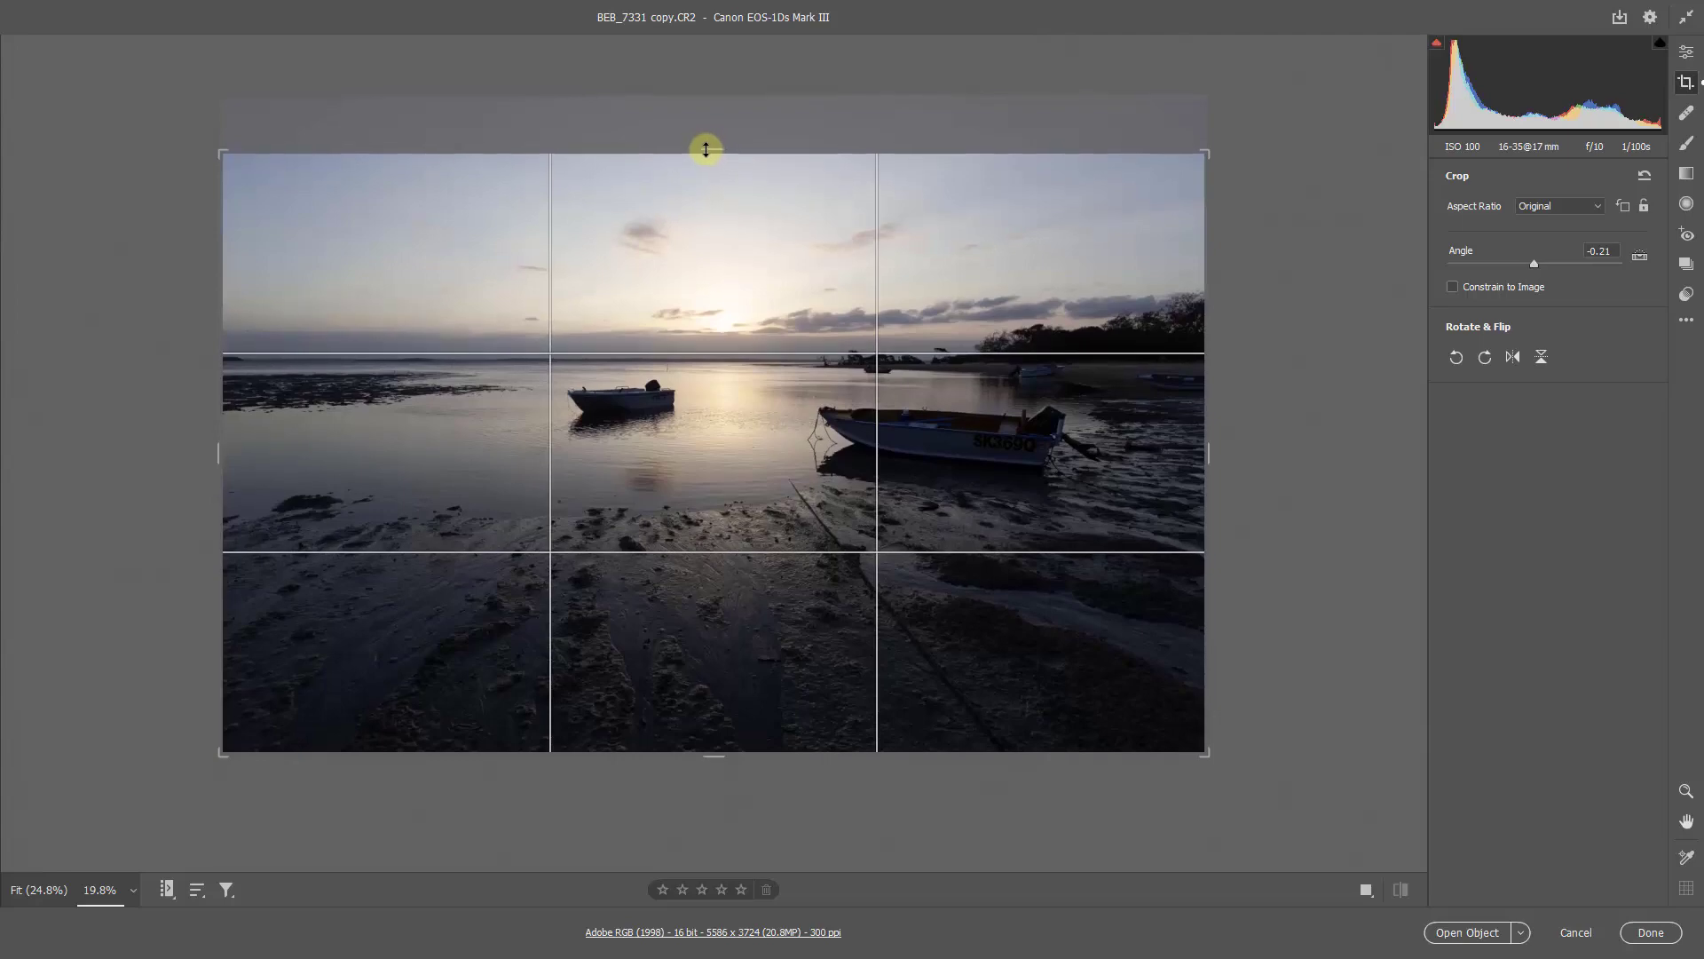
left_click_drag(707, 751, 710, 730)
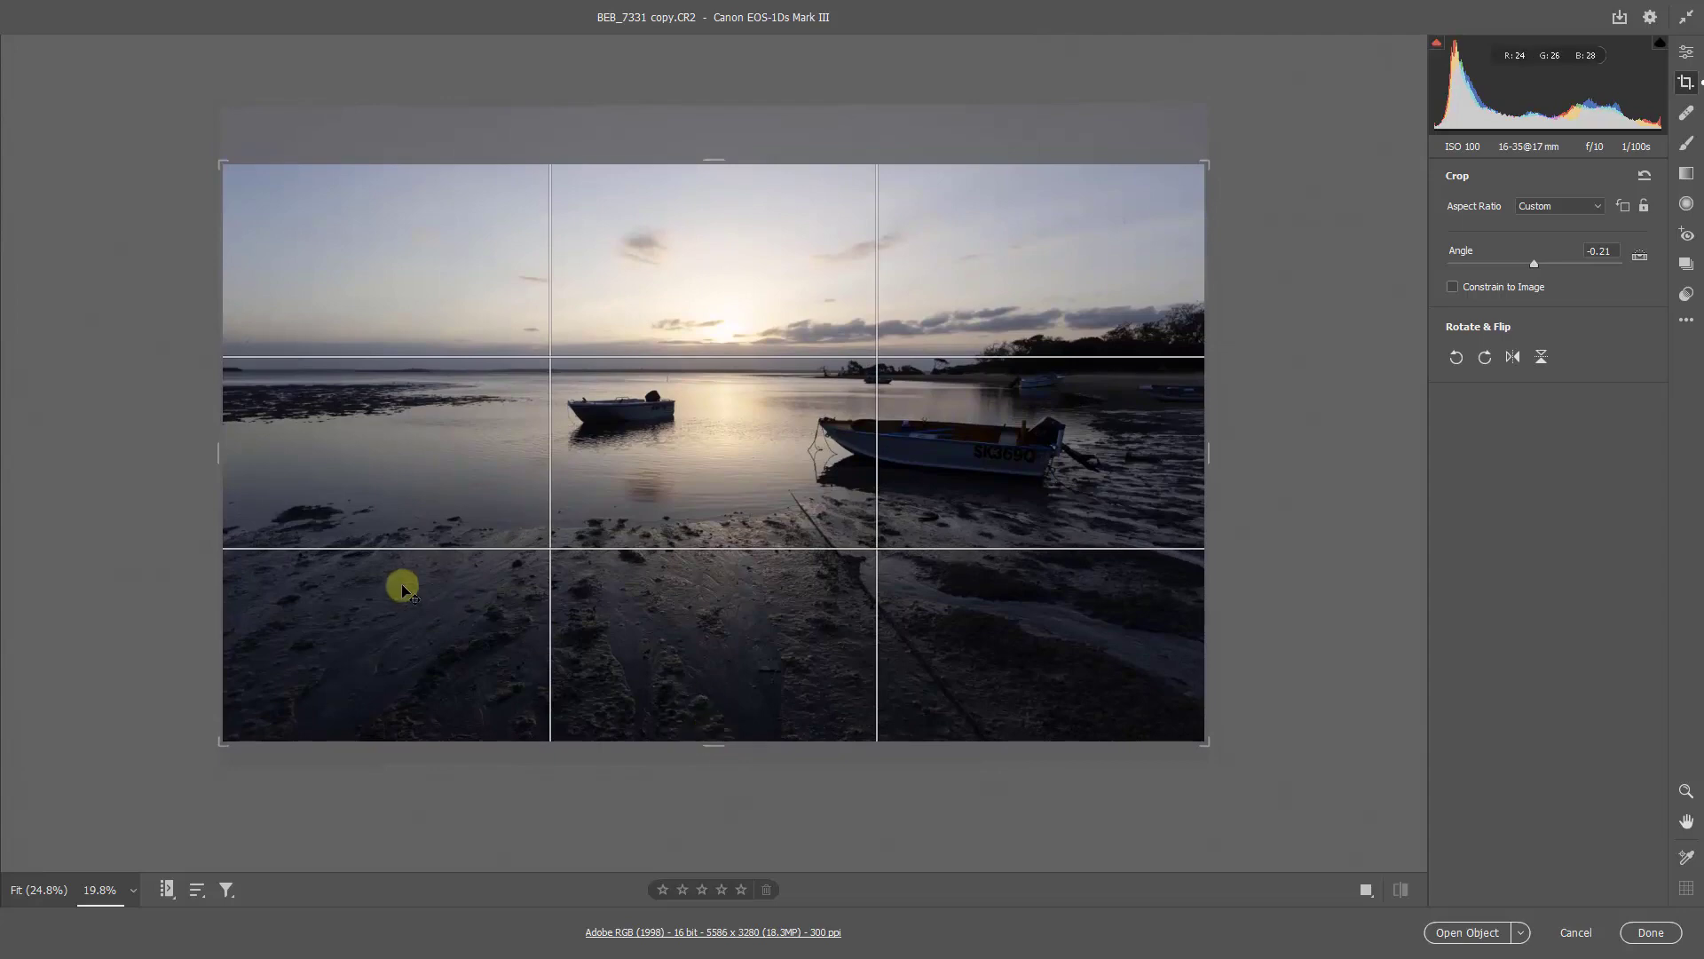
left_click_drag(217, 454, 235, 452)
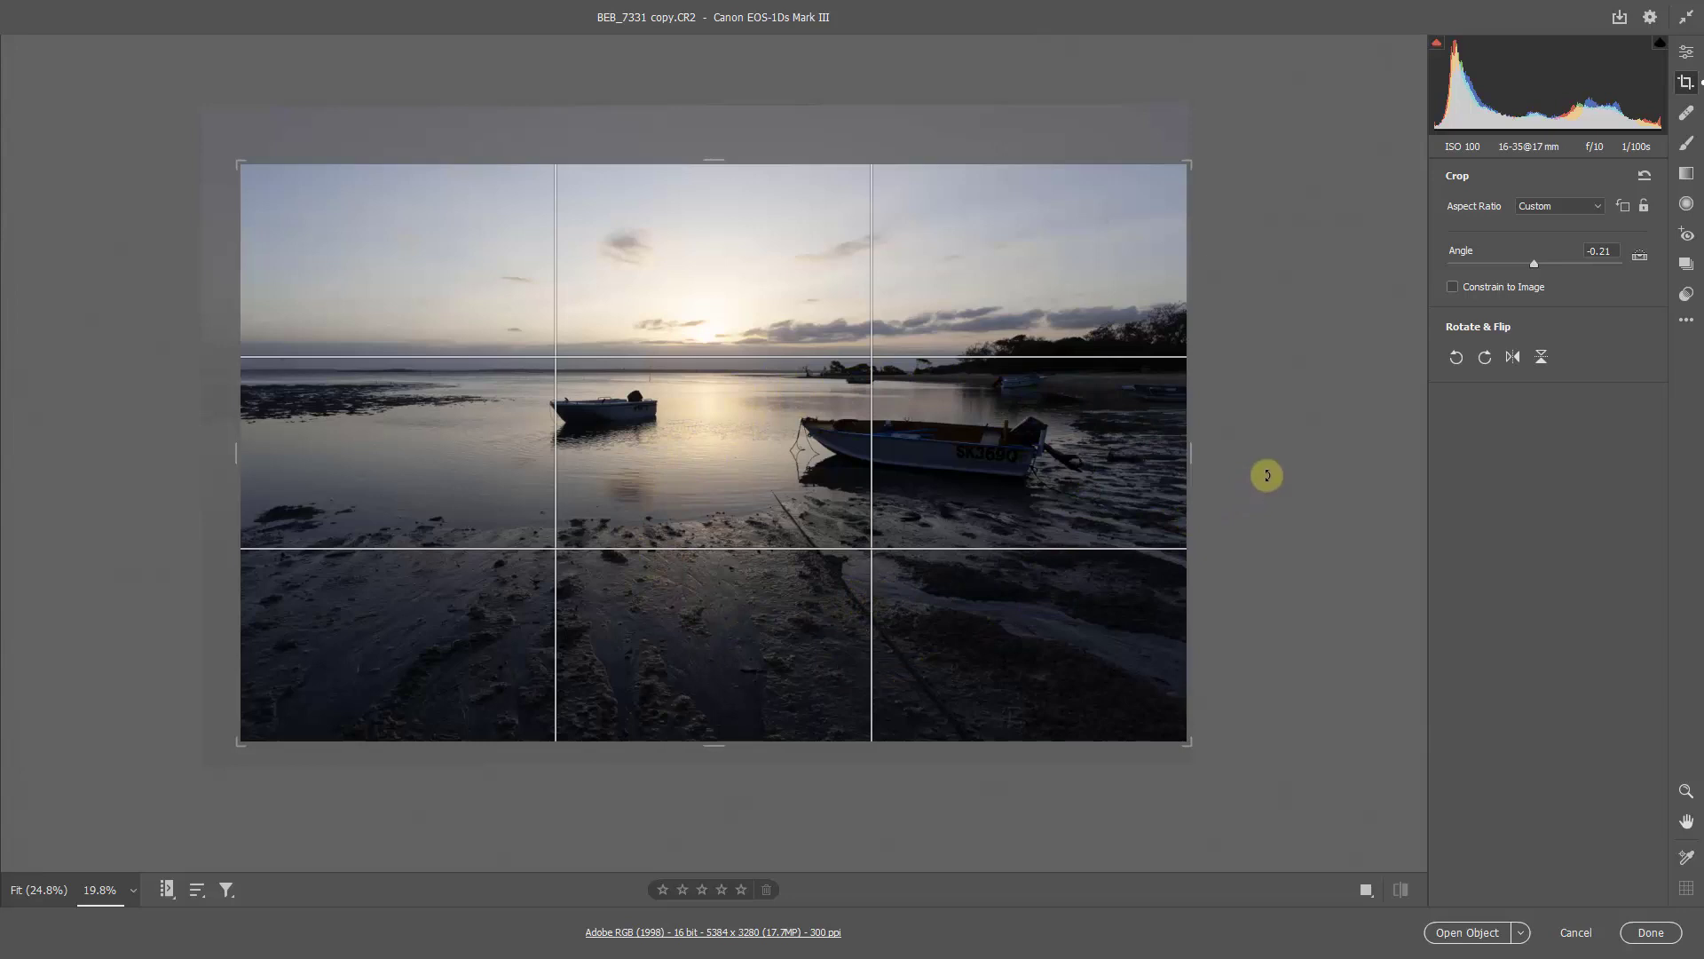
key("Return")
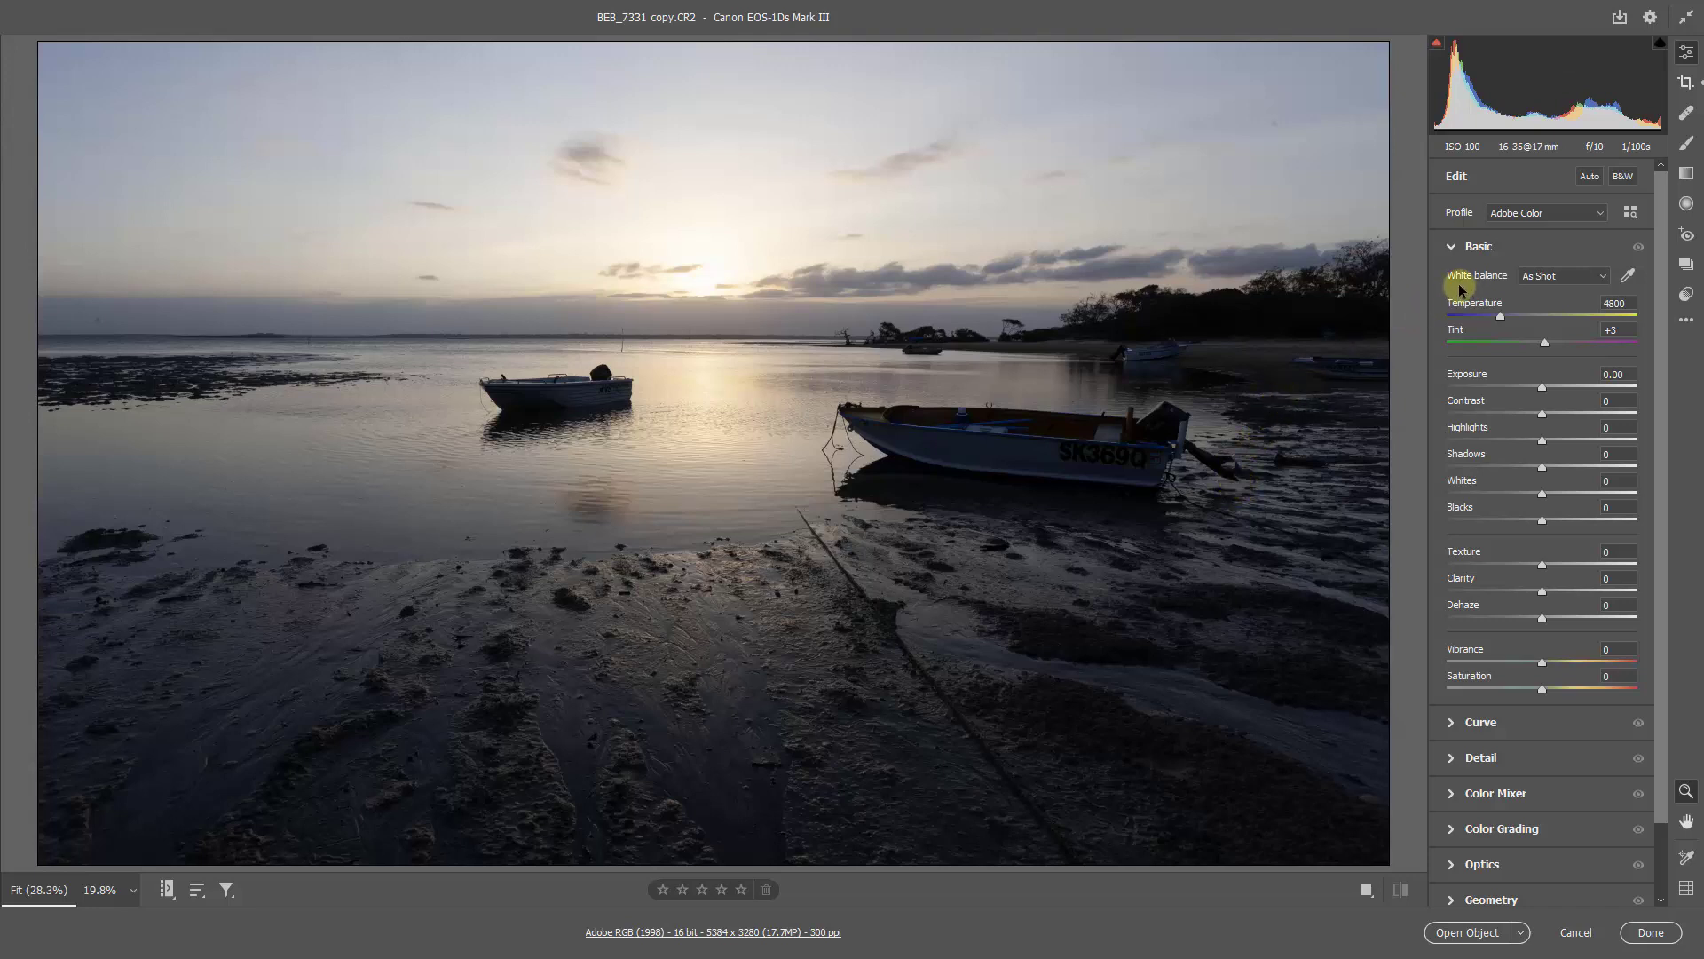
Step: Try the Cloudy and Daylight white balance presets on the photo, and return to As Shot
left_click(1603, 276)
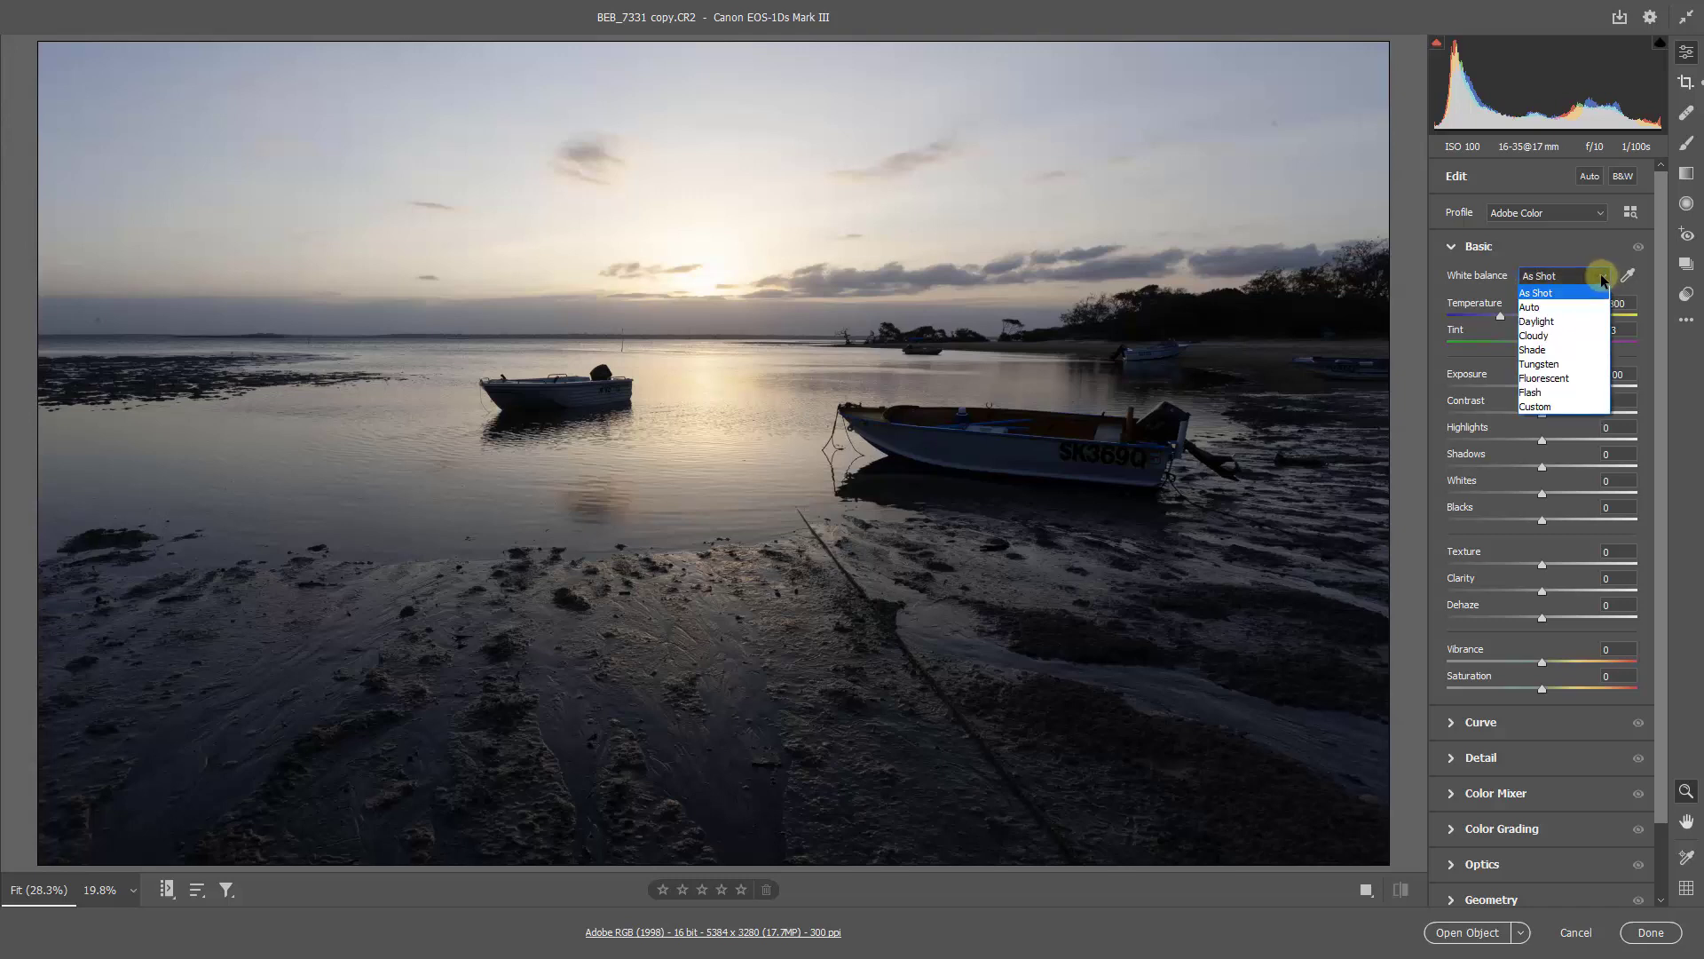
left_click(1579, 336)
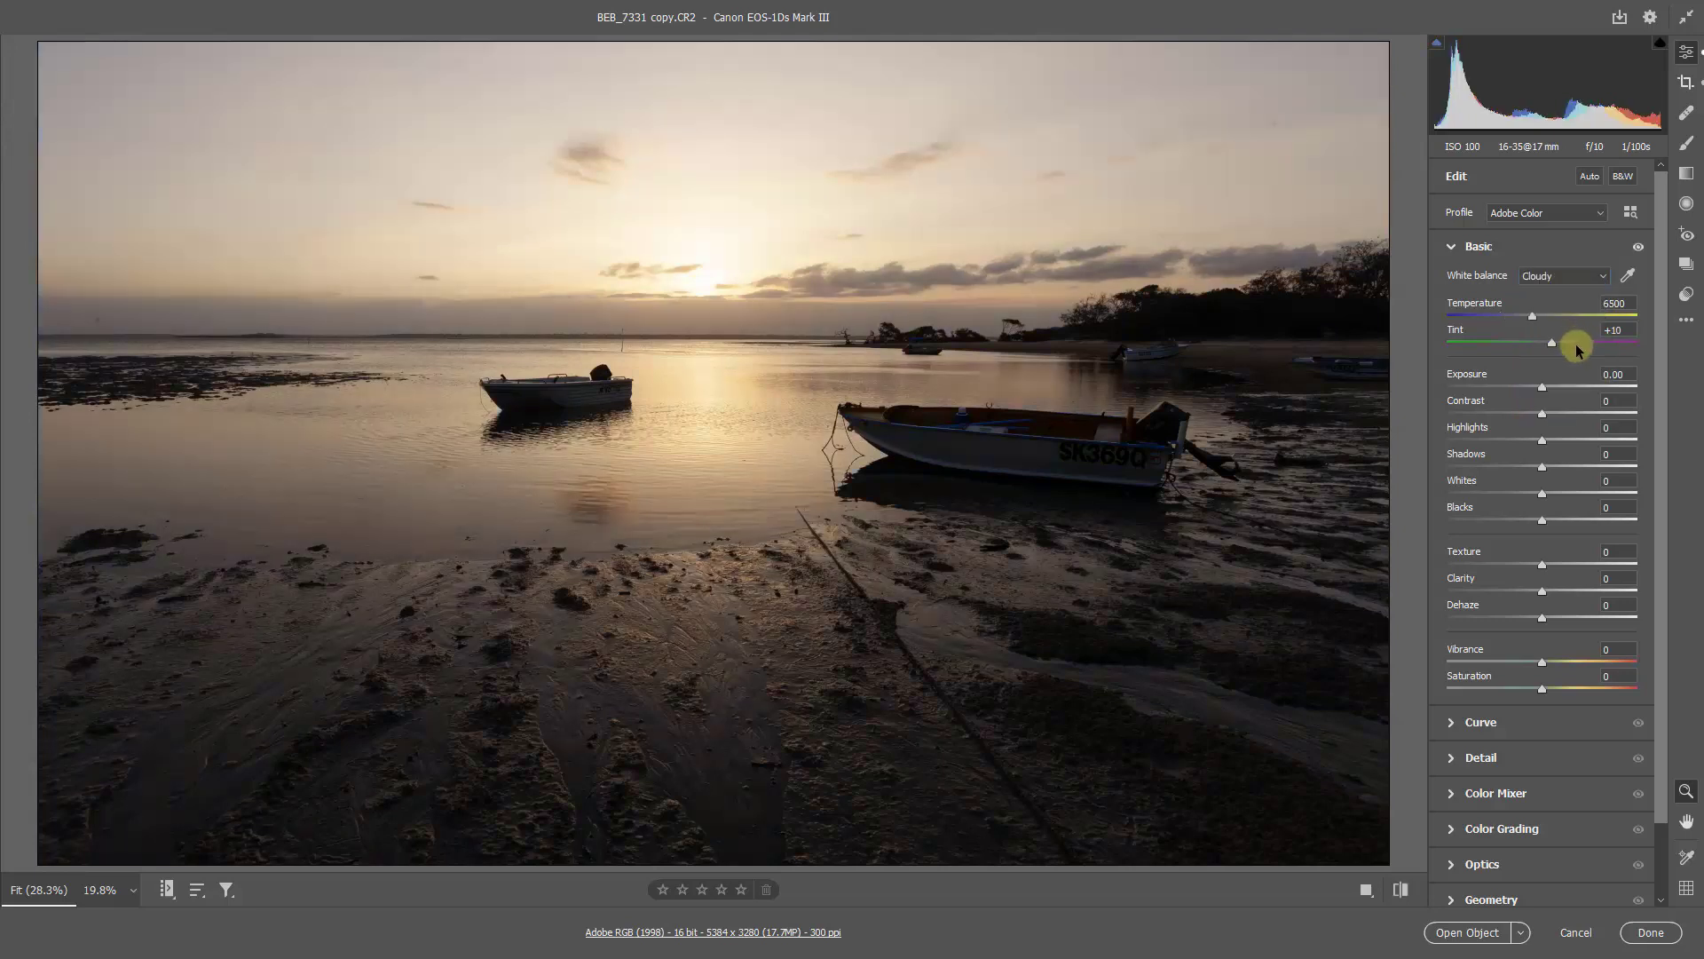
left_click(1604, 275)
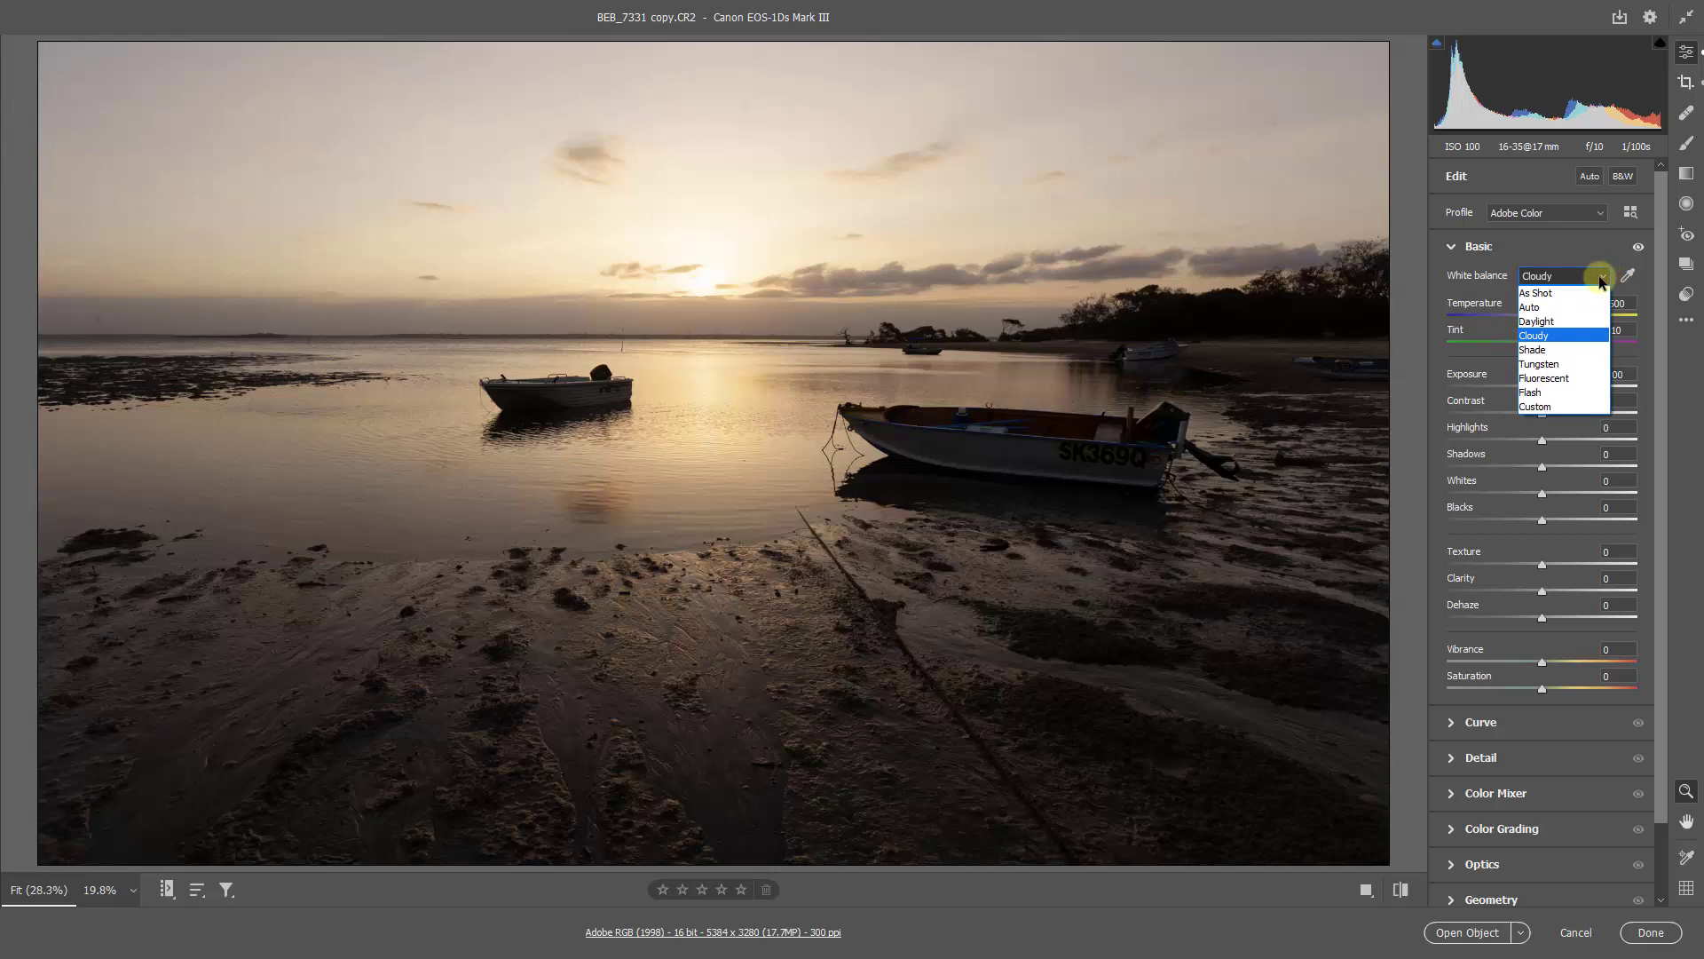
left_click(1573, 321)
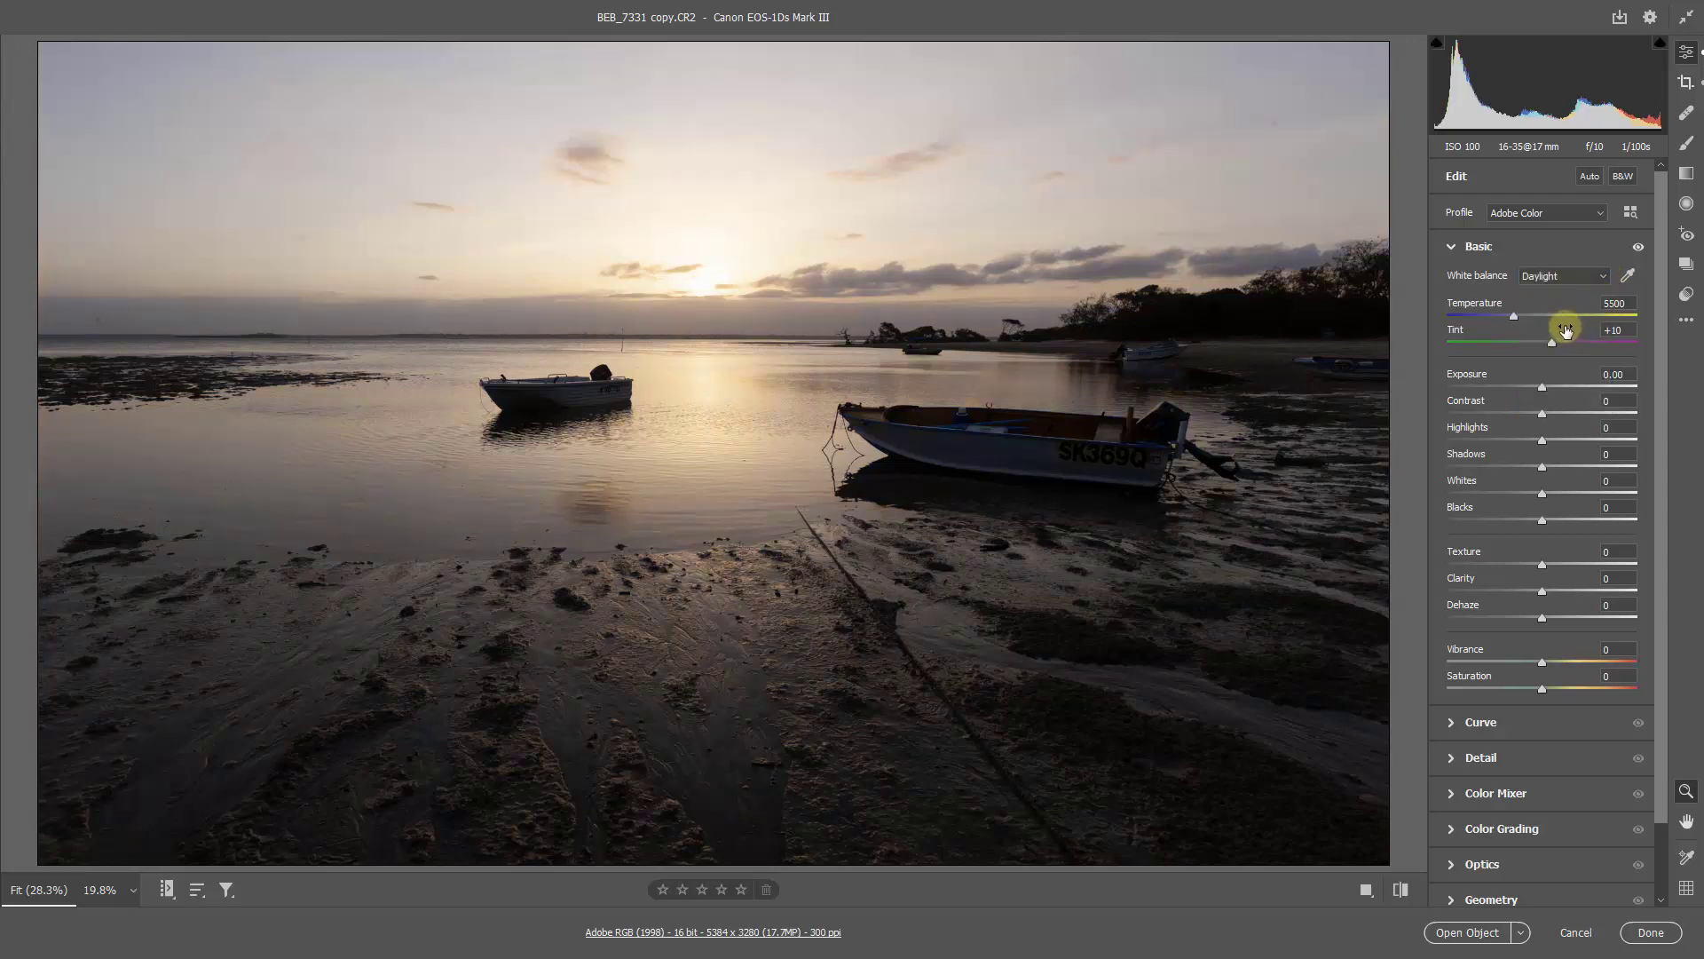
left_click(1601, 272)
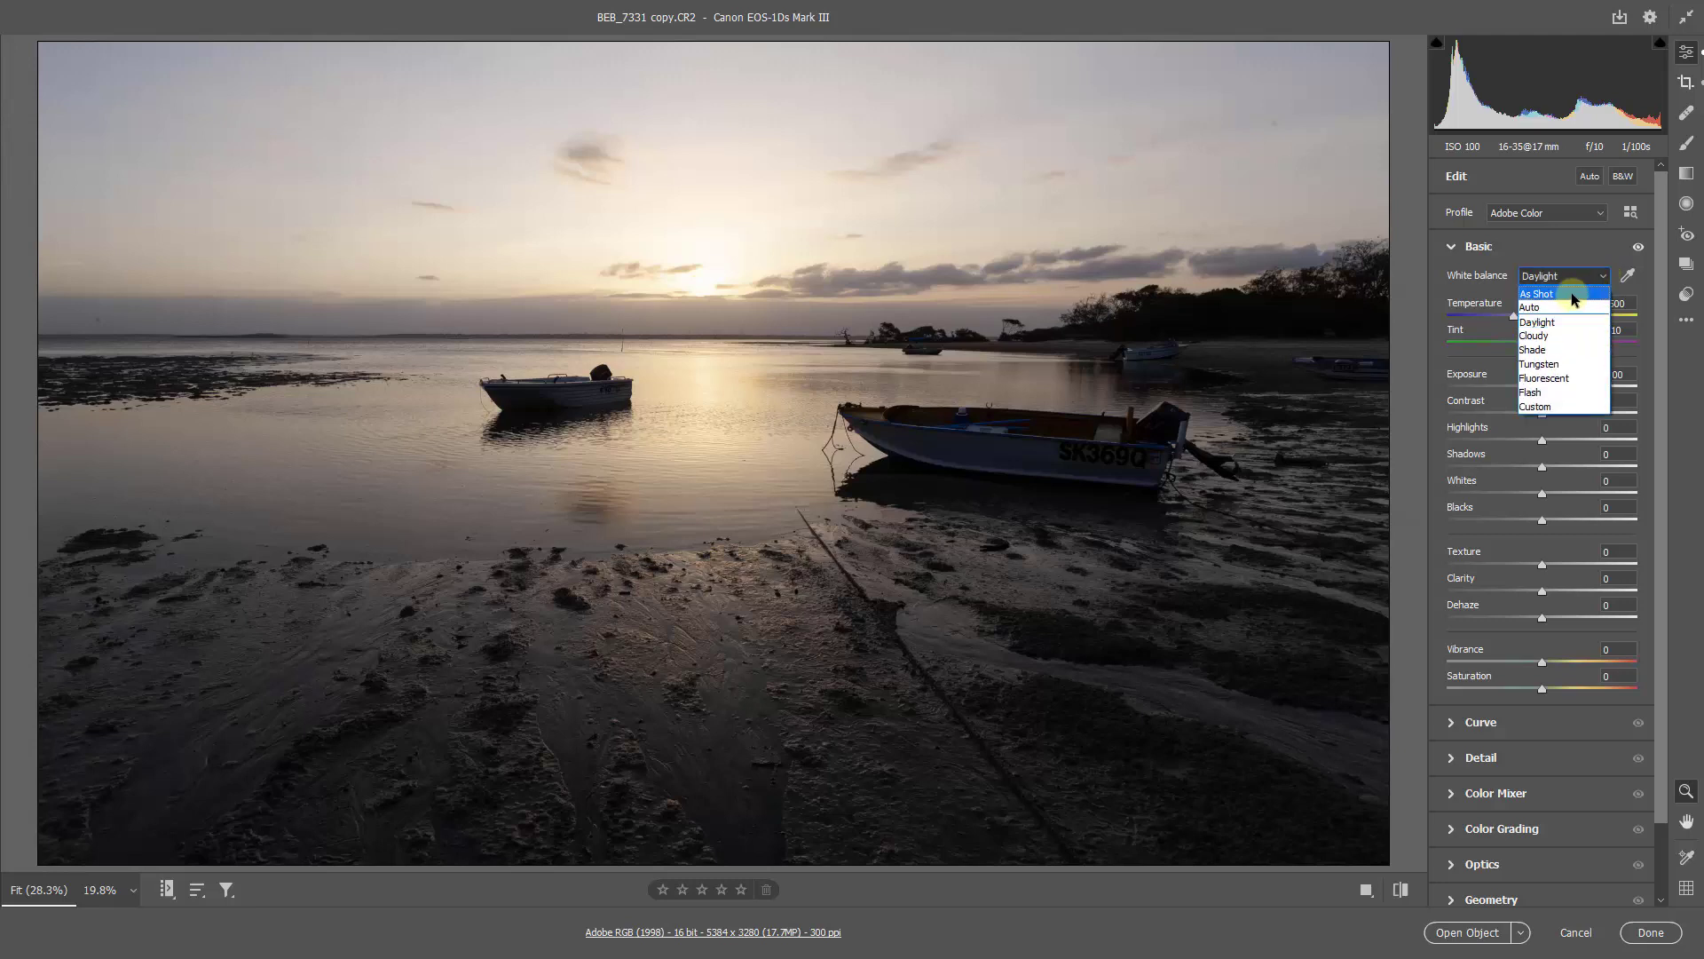
left_click(1560, 295)
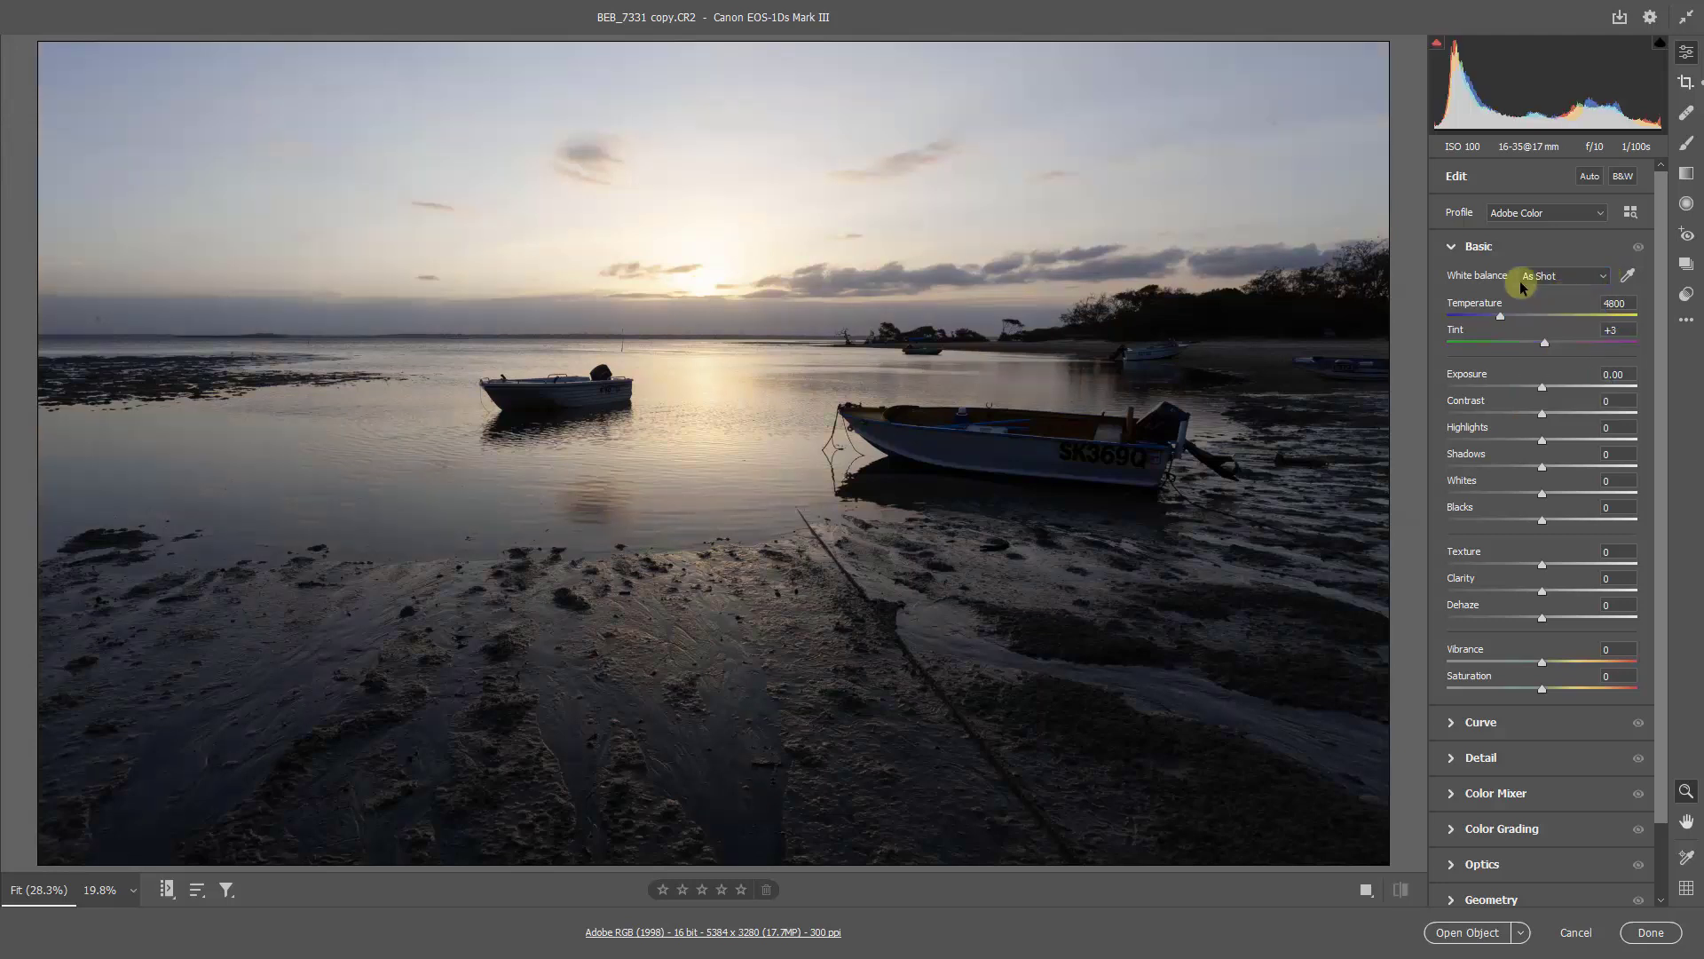
Step: Set a custom white balance by sampling the grey hull of the larger boat
left_click(1627, 275)
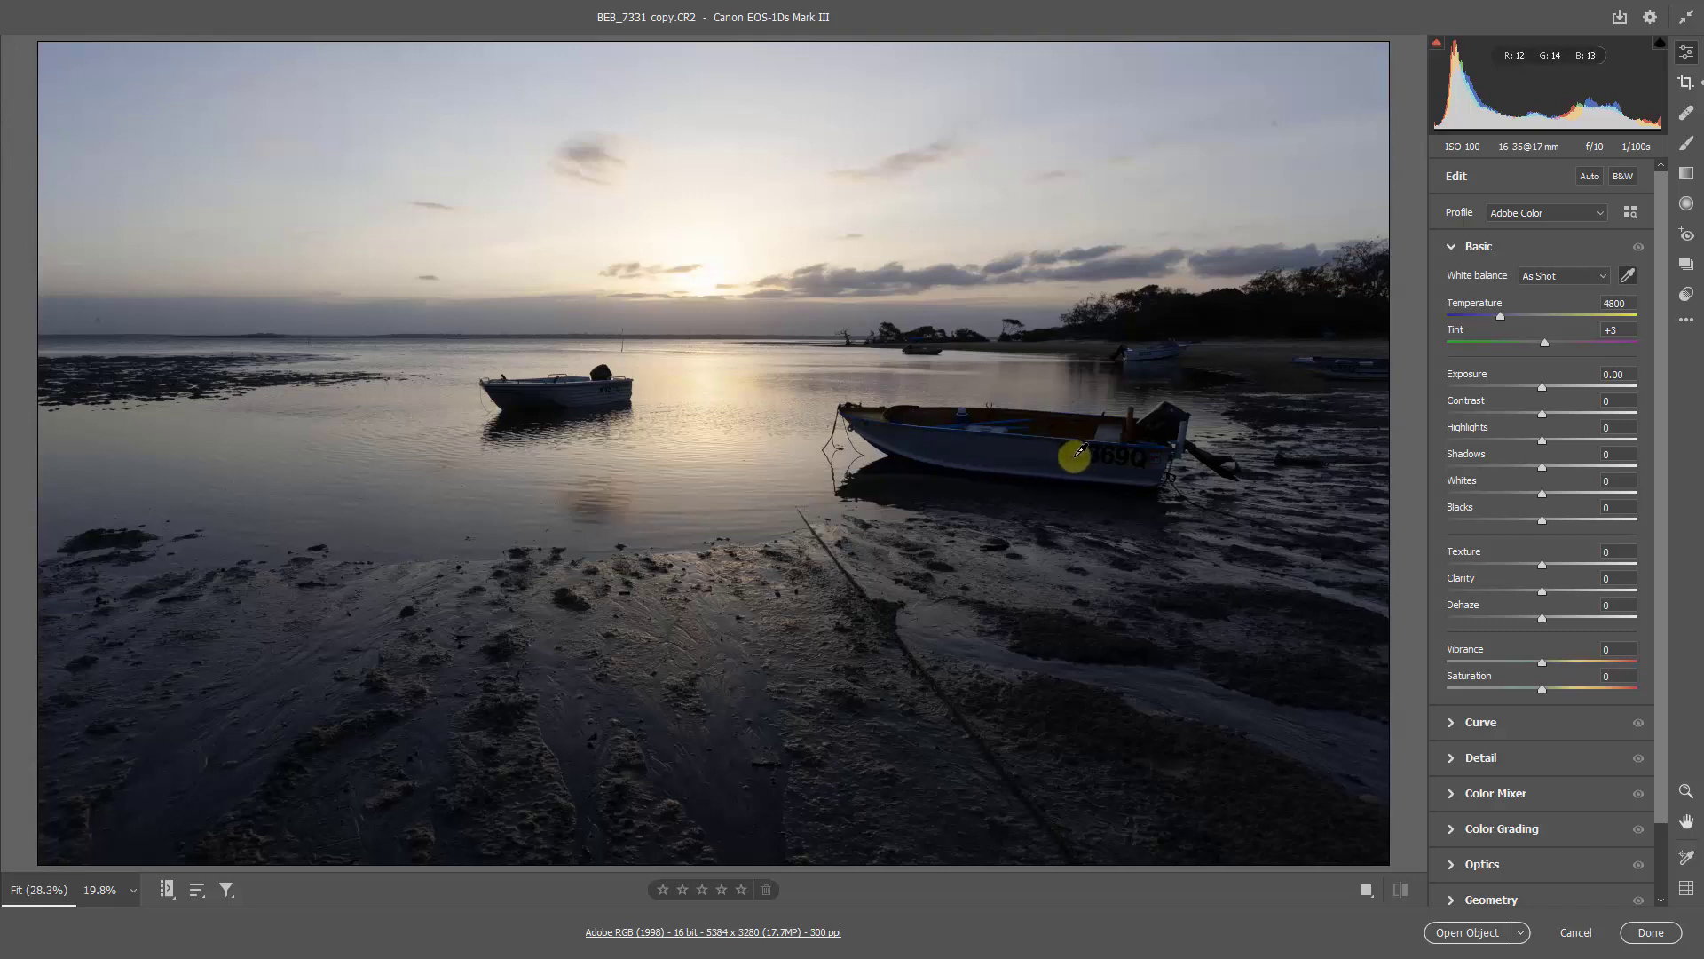
left_click(1021, 441)
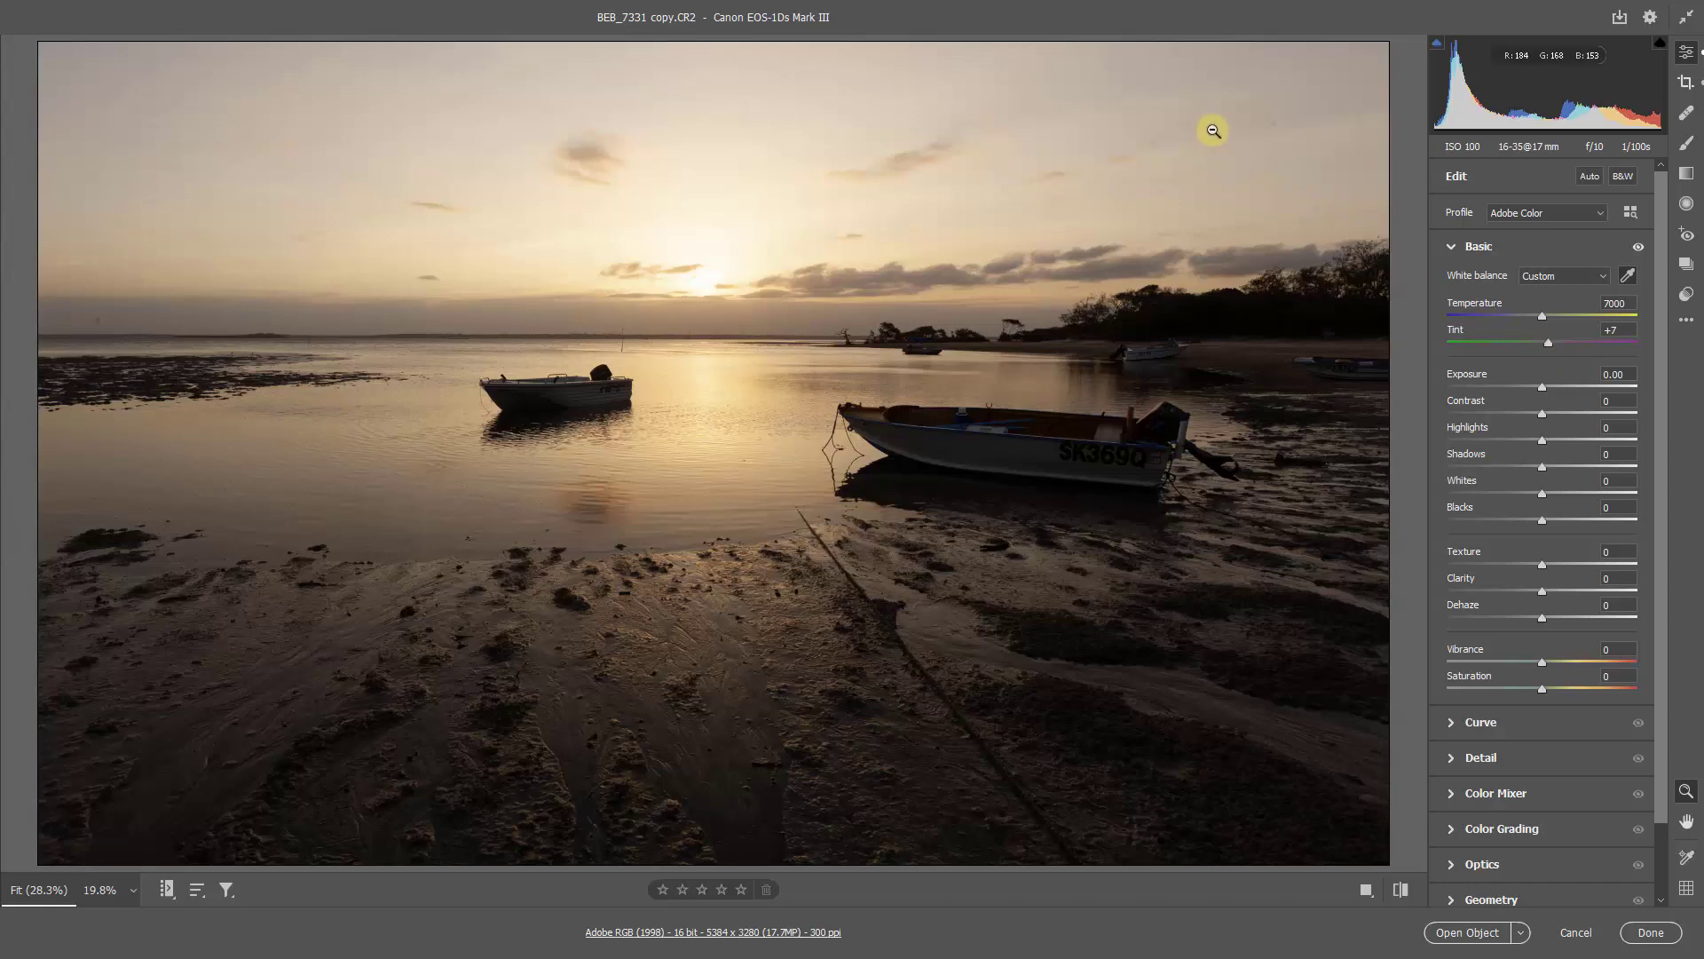
Step: Set up the Heal tool for the right part of the sky with brush size 12 and spot visualization on
left_click_drag(1225, 136, 1412, 179)
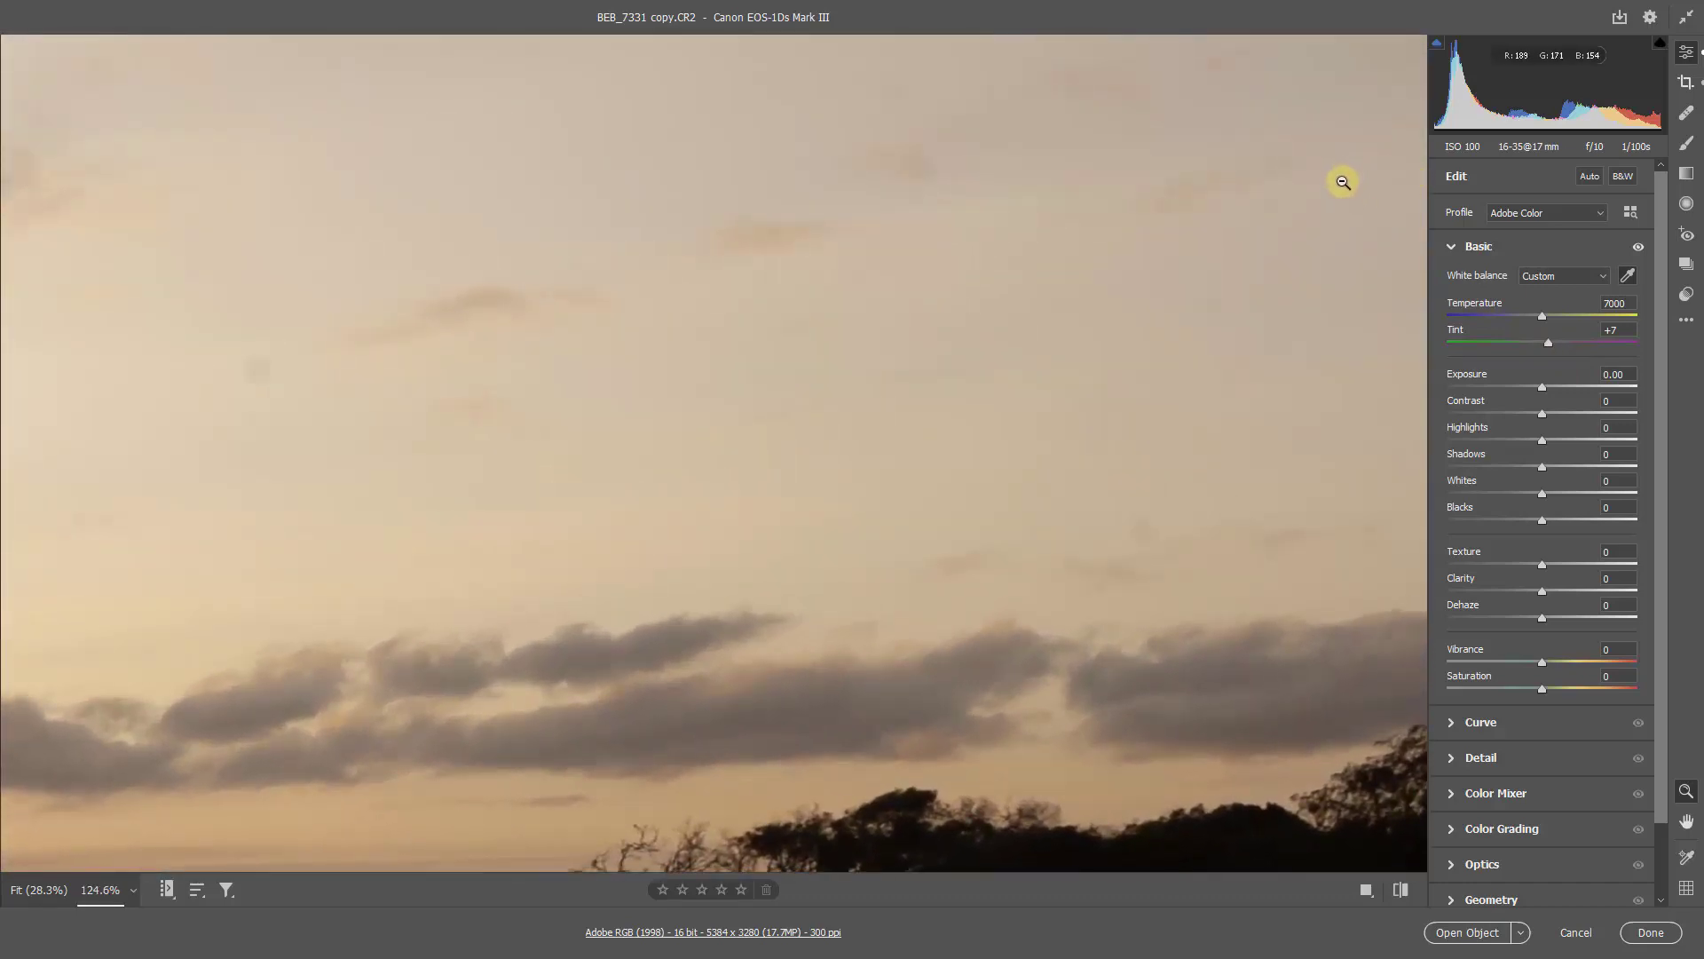
key("h")
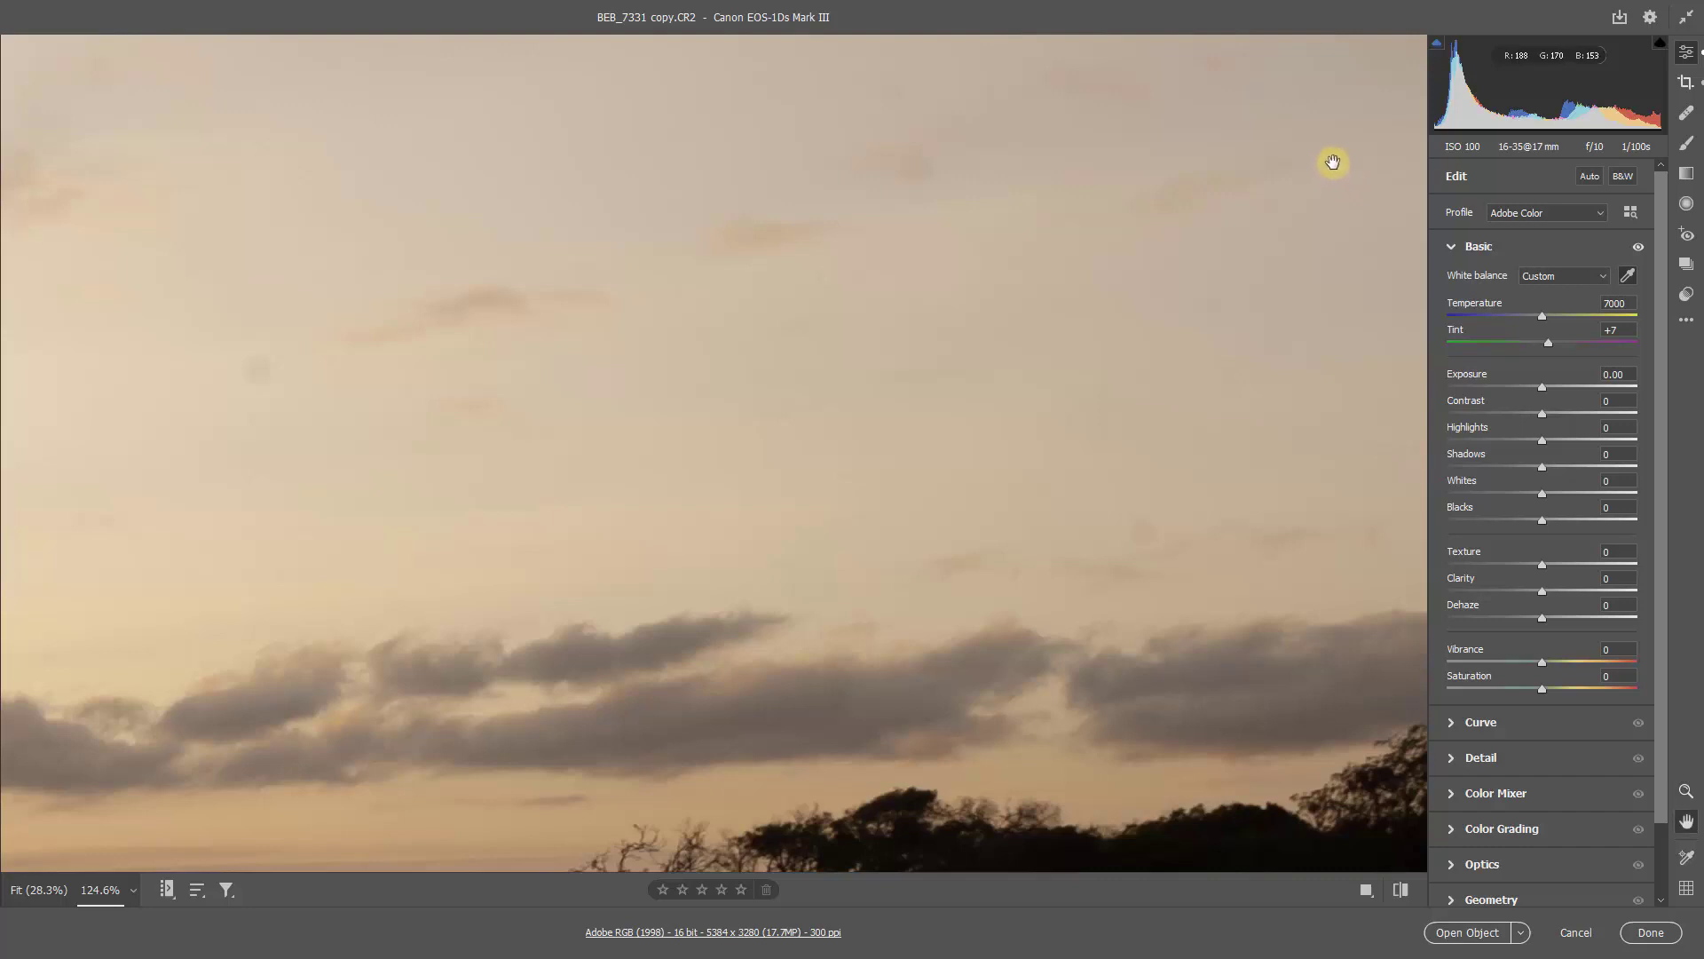
left_click_drag(1335, 160, 795, 493)
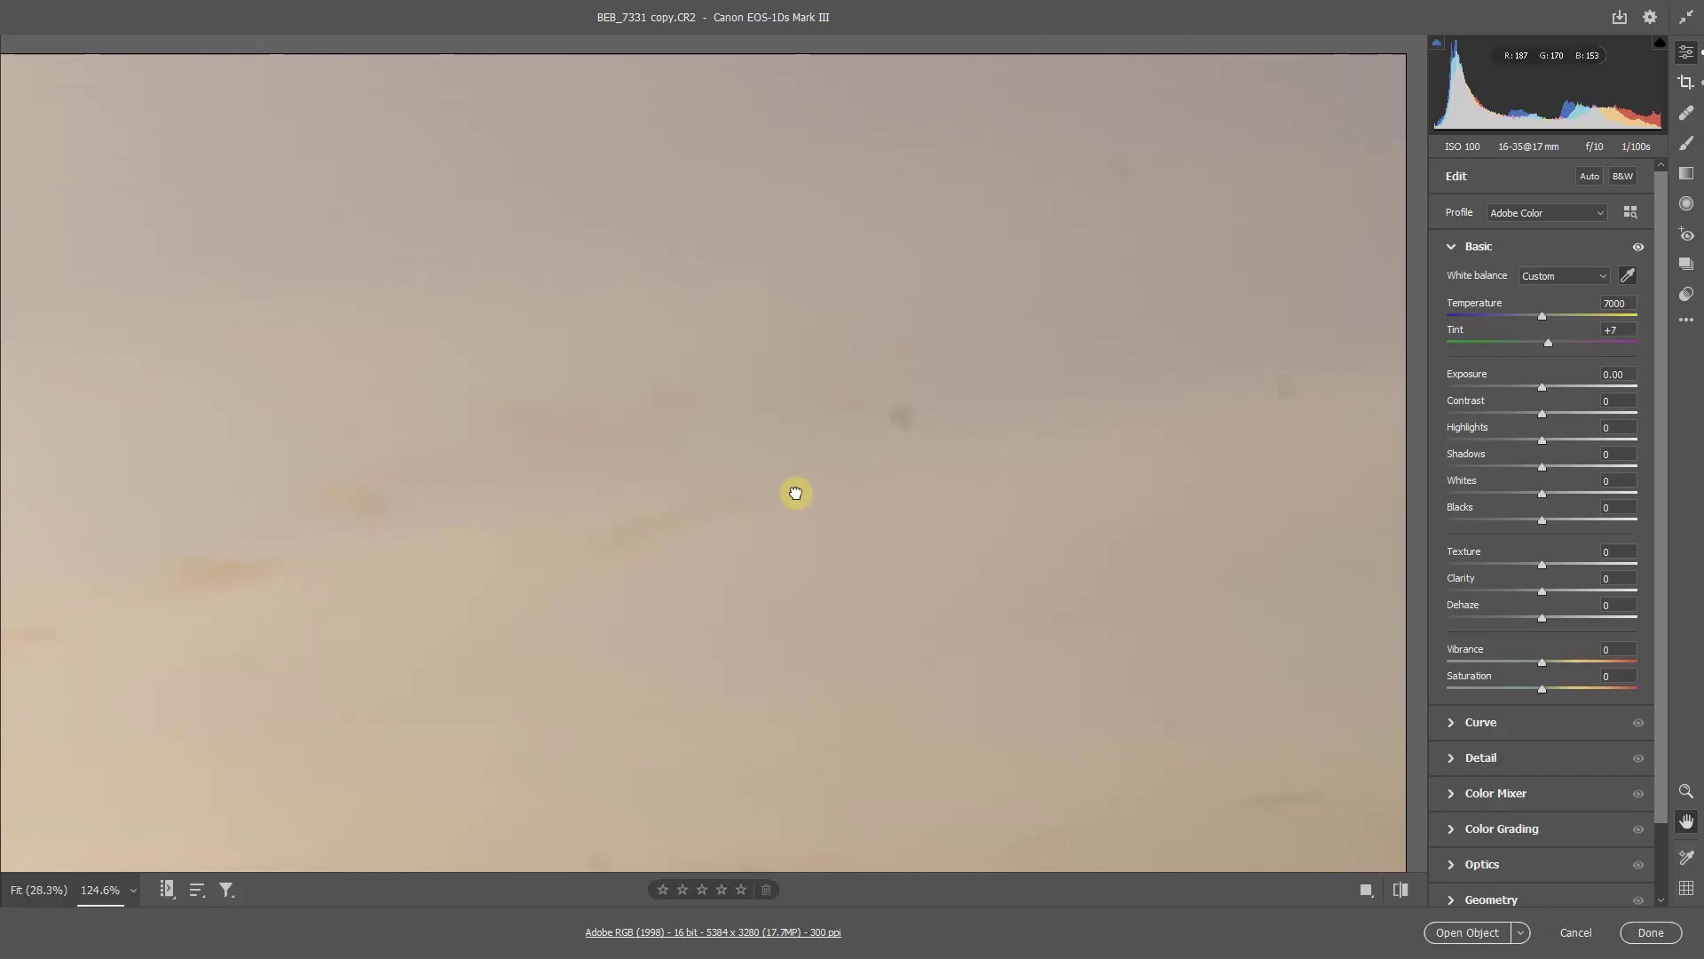
key("z")
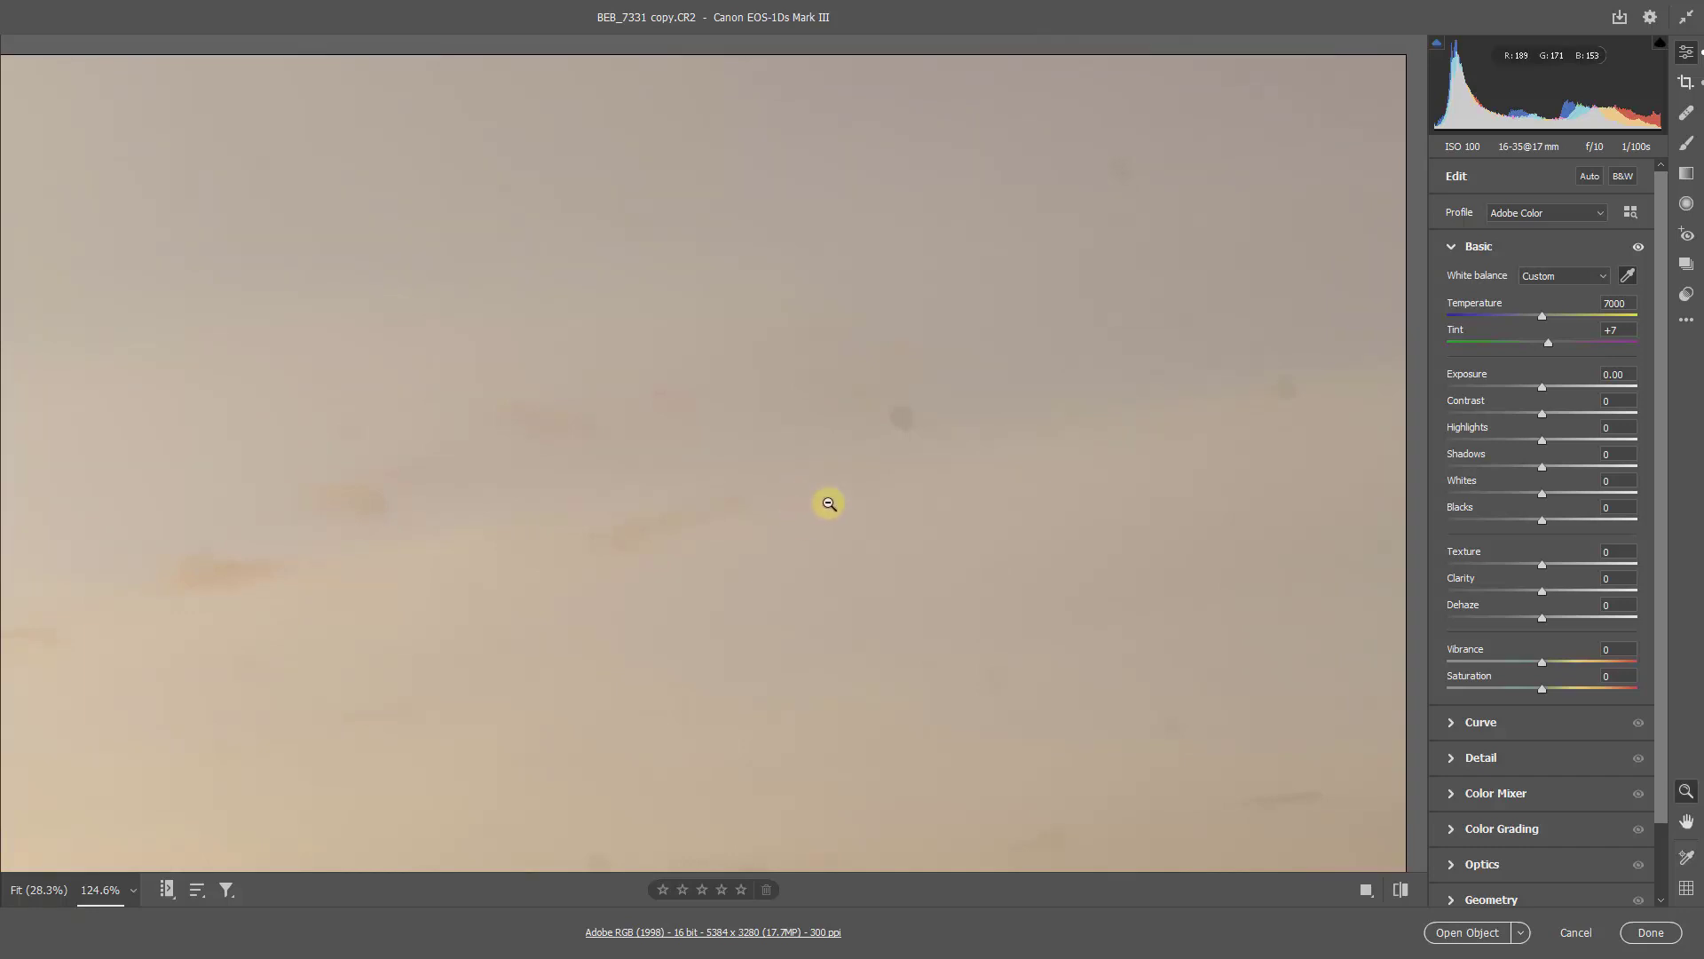
left_click(1686, 113)
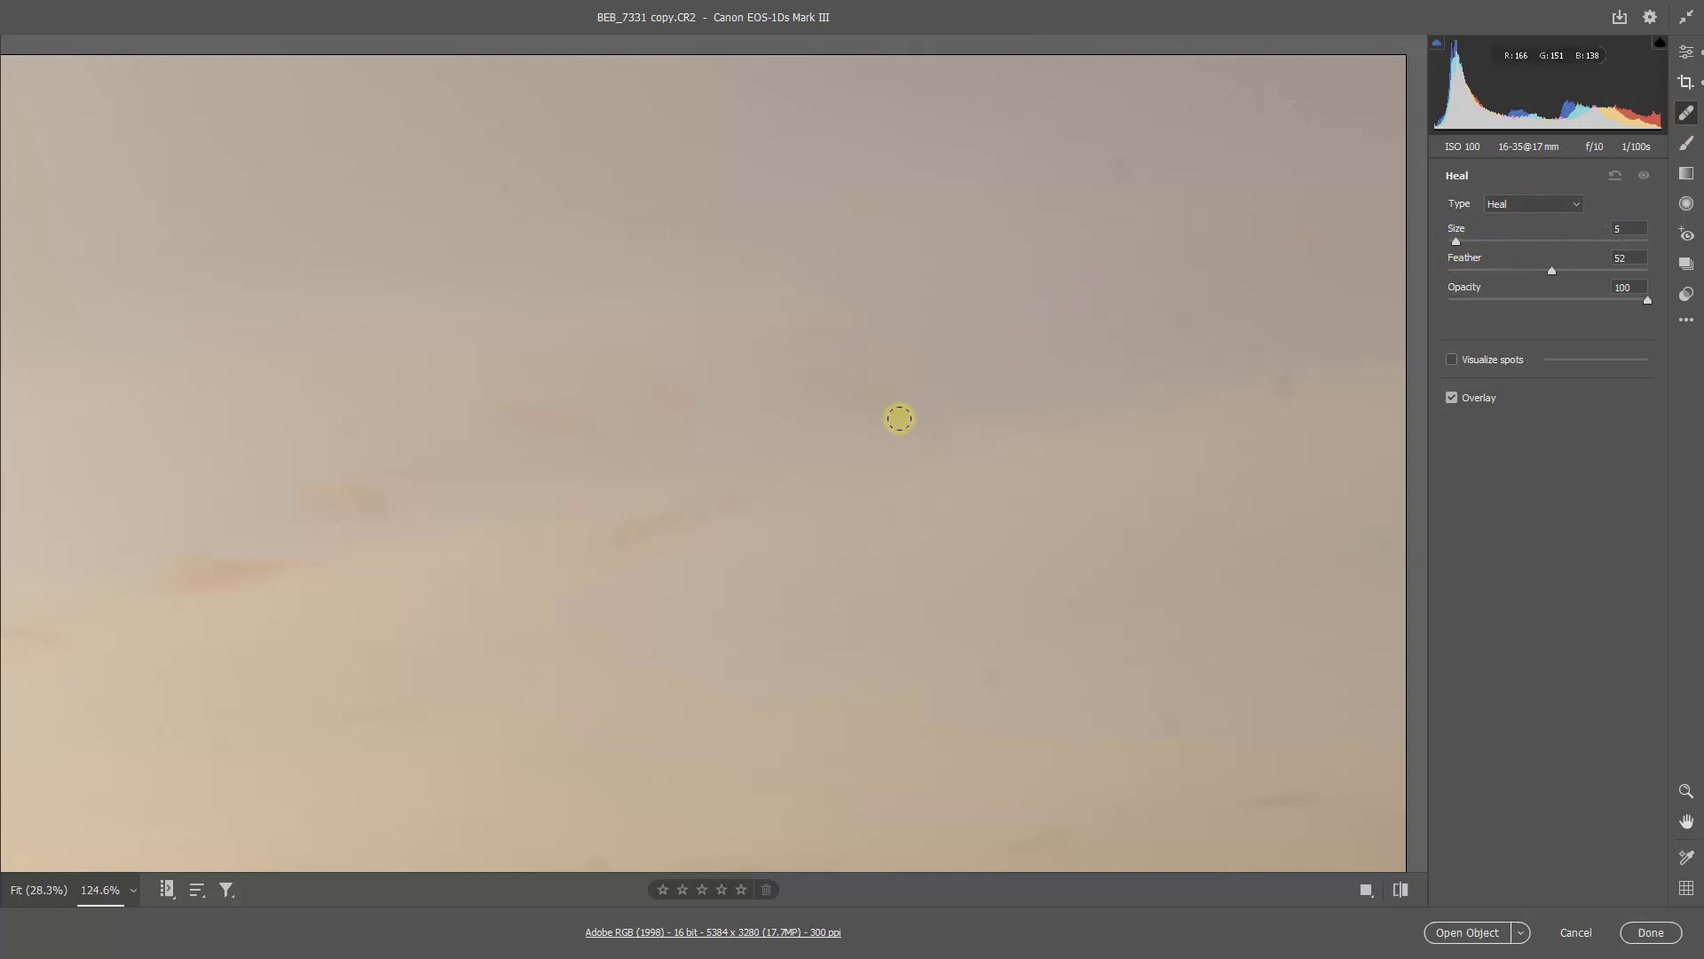
key("bracketright")
key("bracketright")
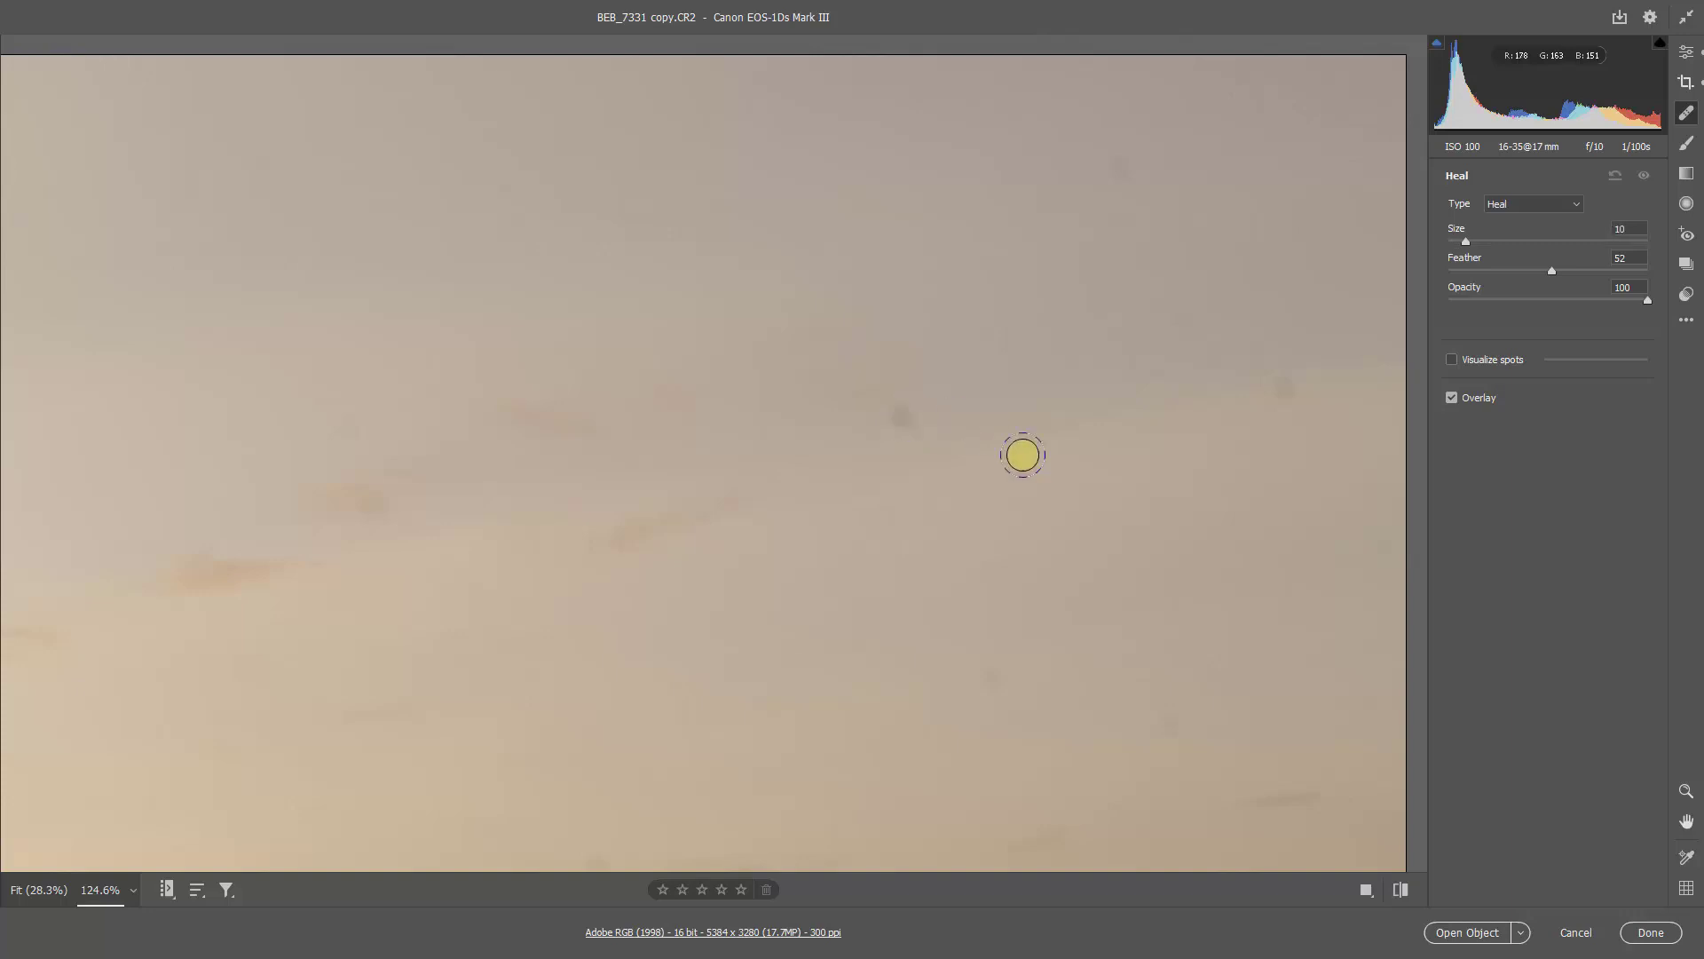
key("bracketright")
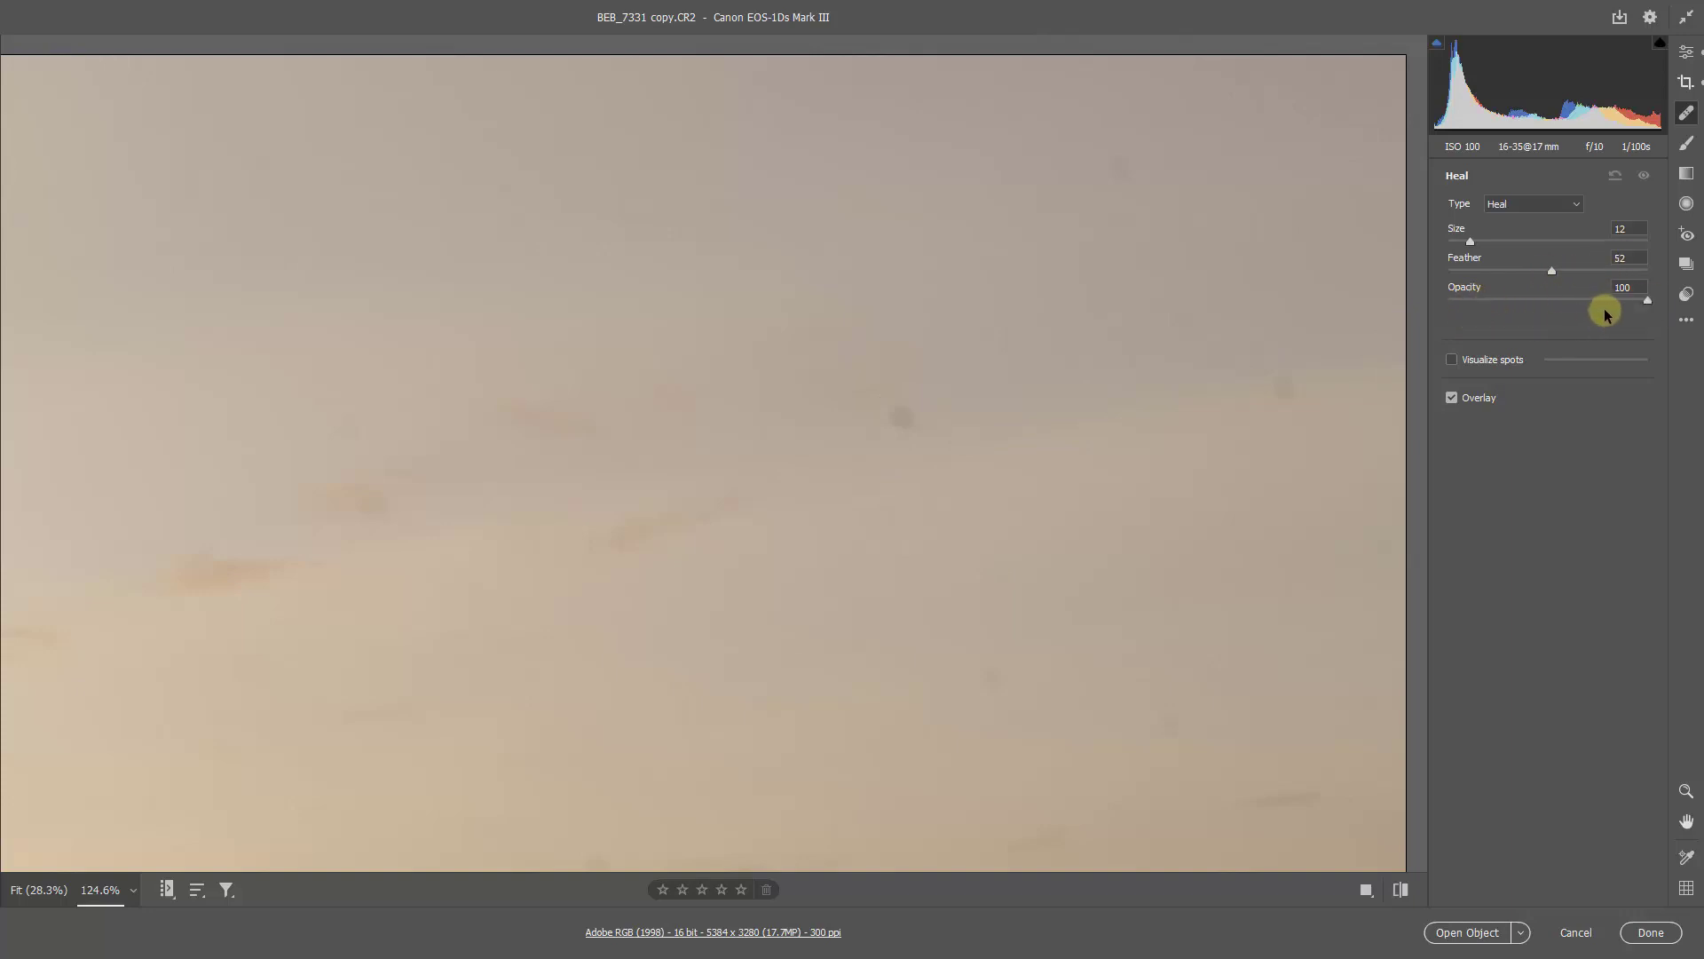
left_click(1452, 361)
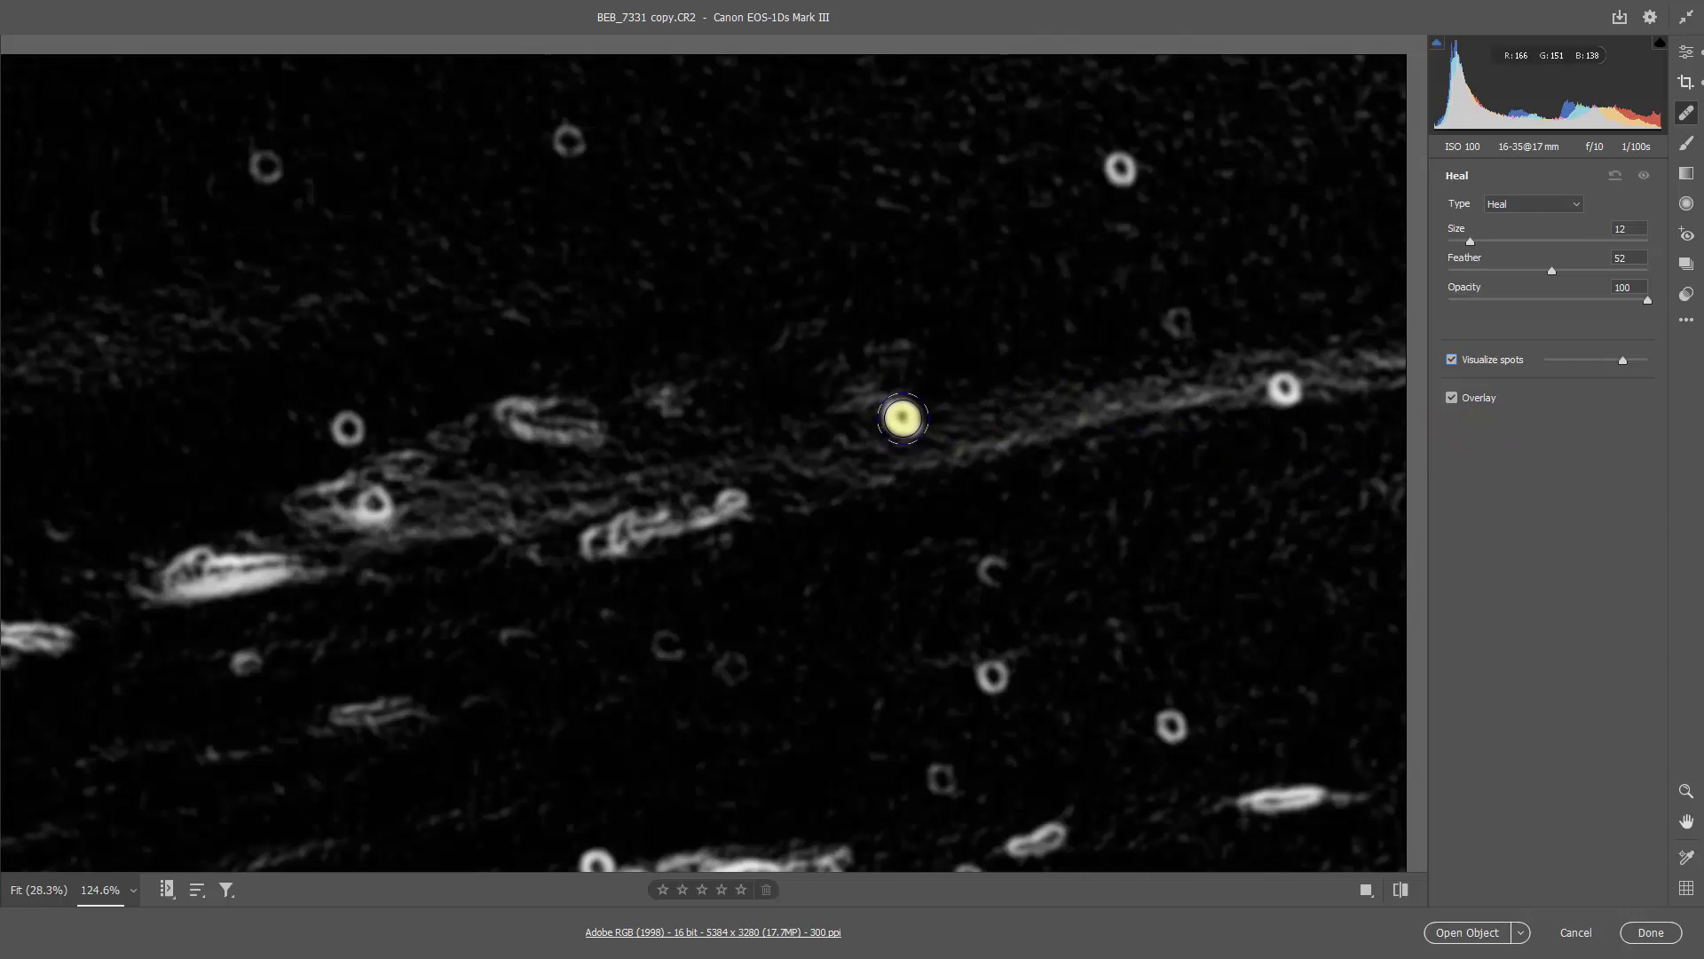
Step: Heal the dust spots in the sky, starting with brush size 16 on the right part, and turn off spot visualization
key("bracketright")
key("bracketright")
key("bracketright")
key("bracketright")
key("bracketleft")
key("bracketleft")
left_click(902, 418)
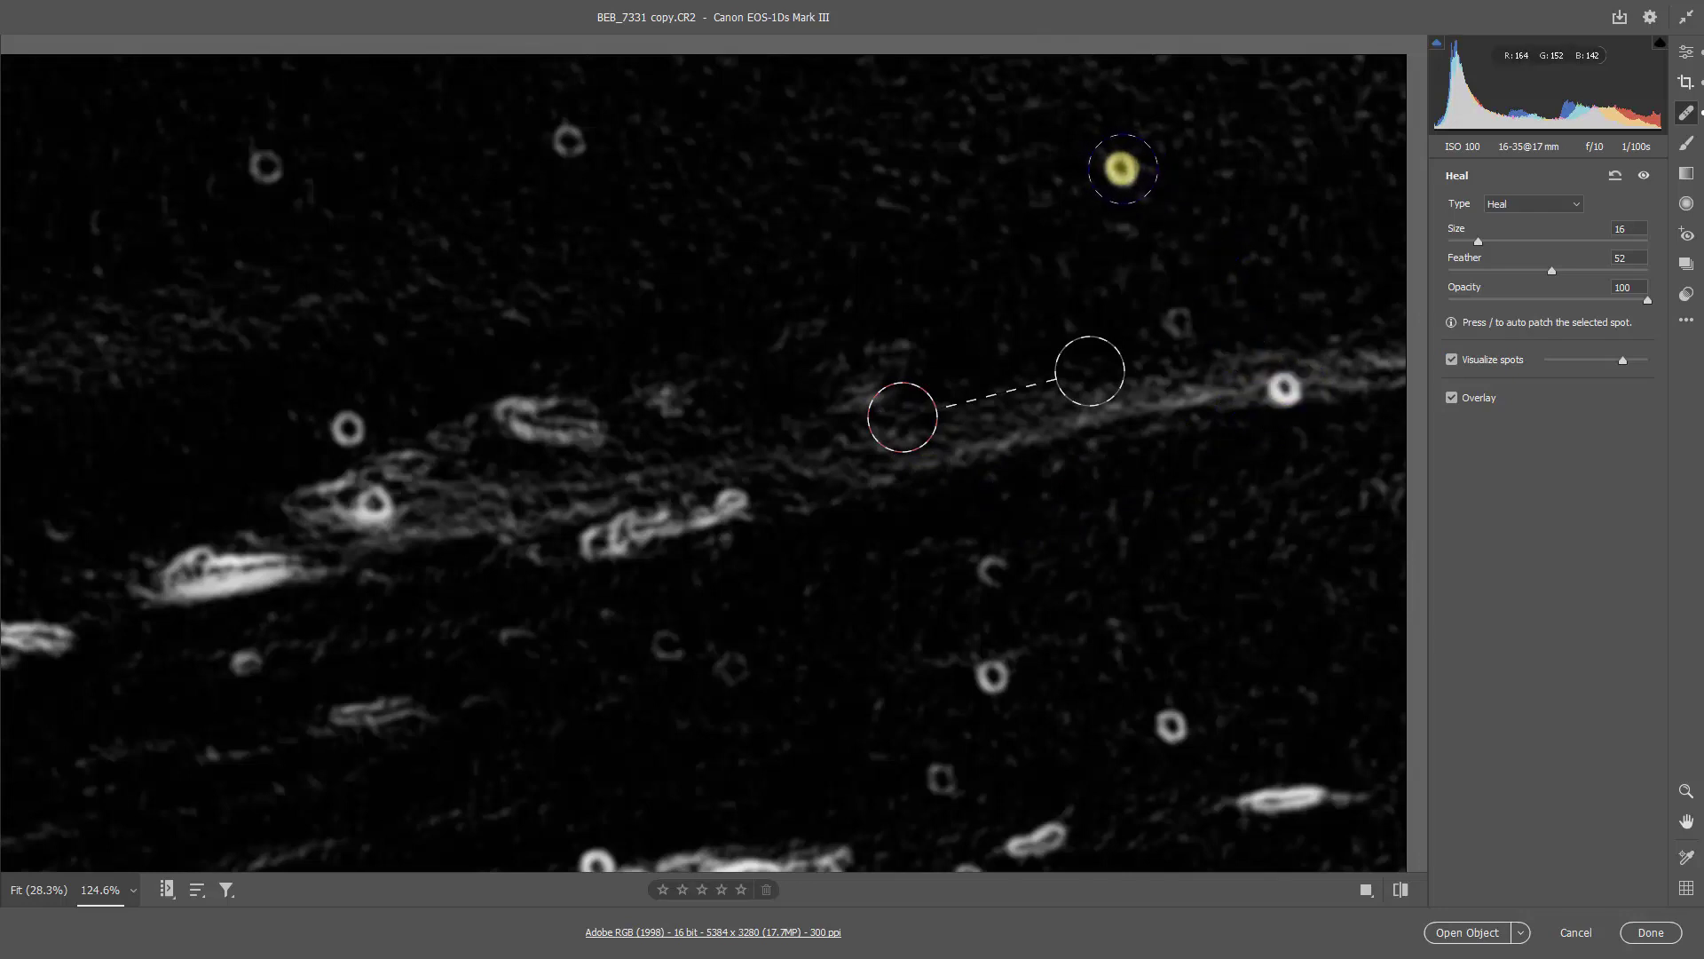
left_click(1121, 169)
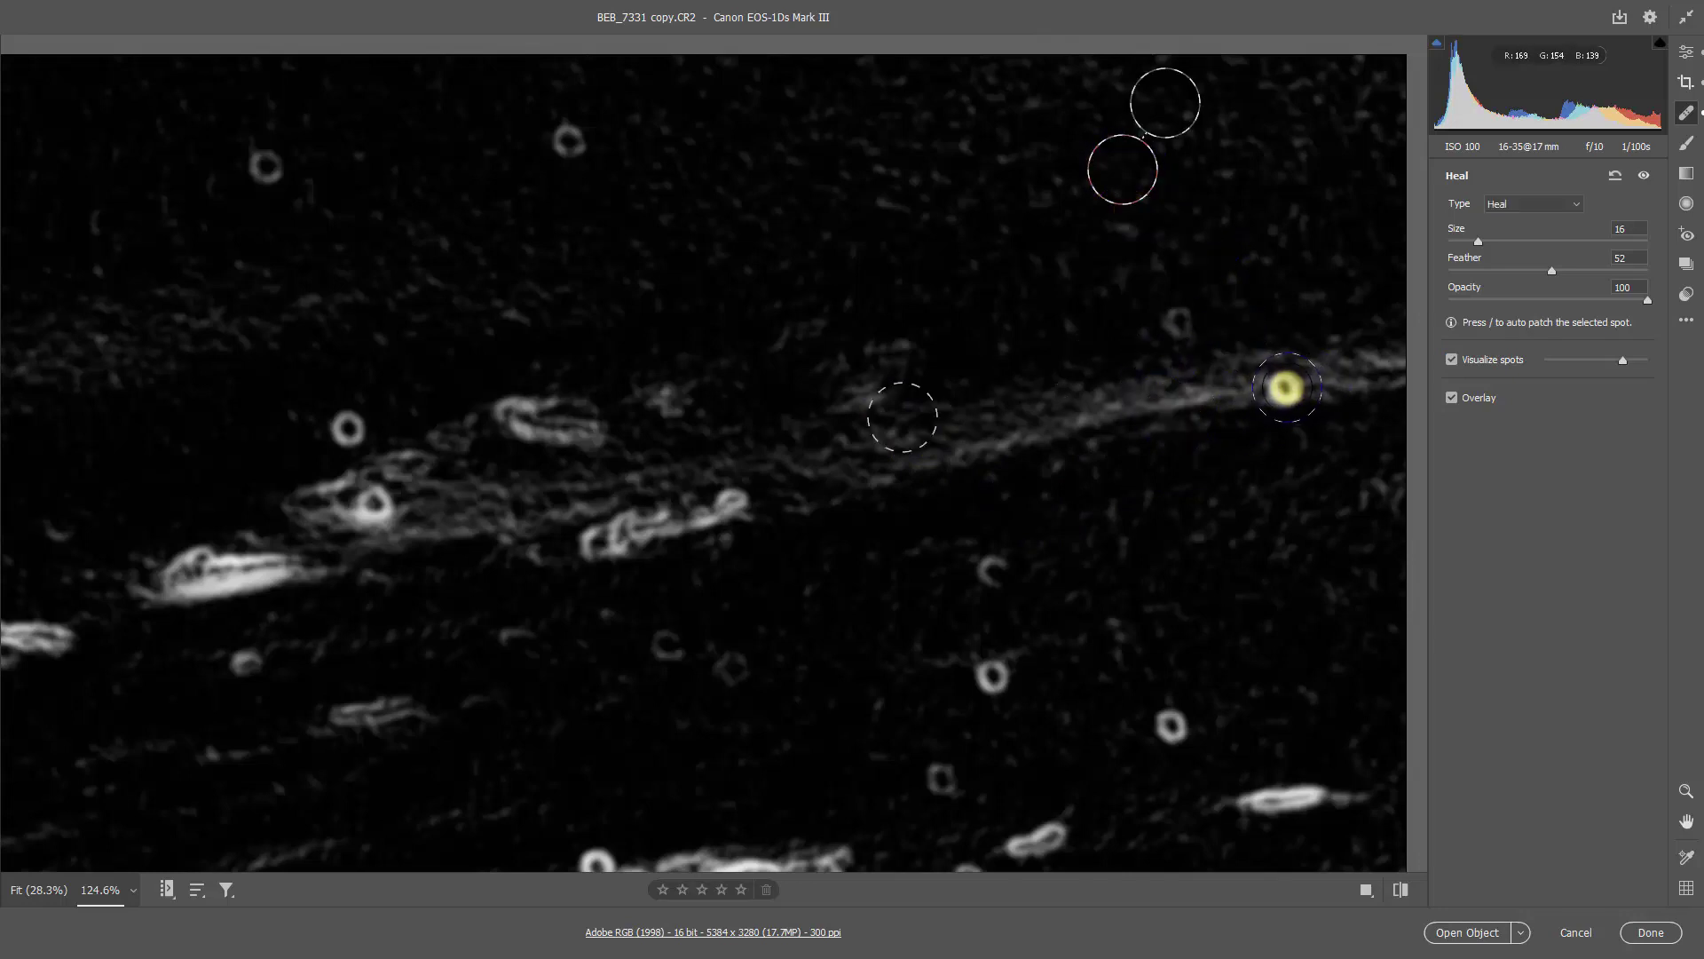
mouse_move(1286, 387)
left_mouse_down()
mouse_move(1169, 339)
mouse_move(1184, 324)
left_mouse_up()
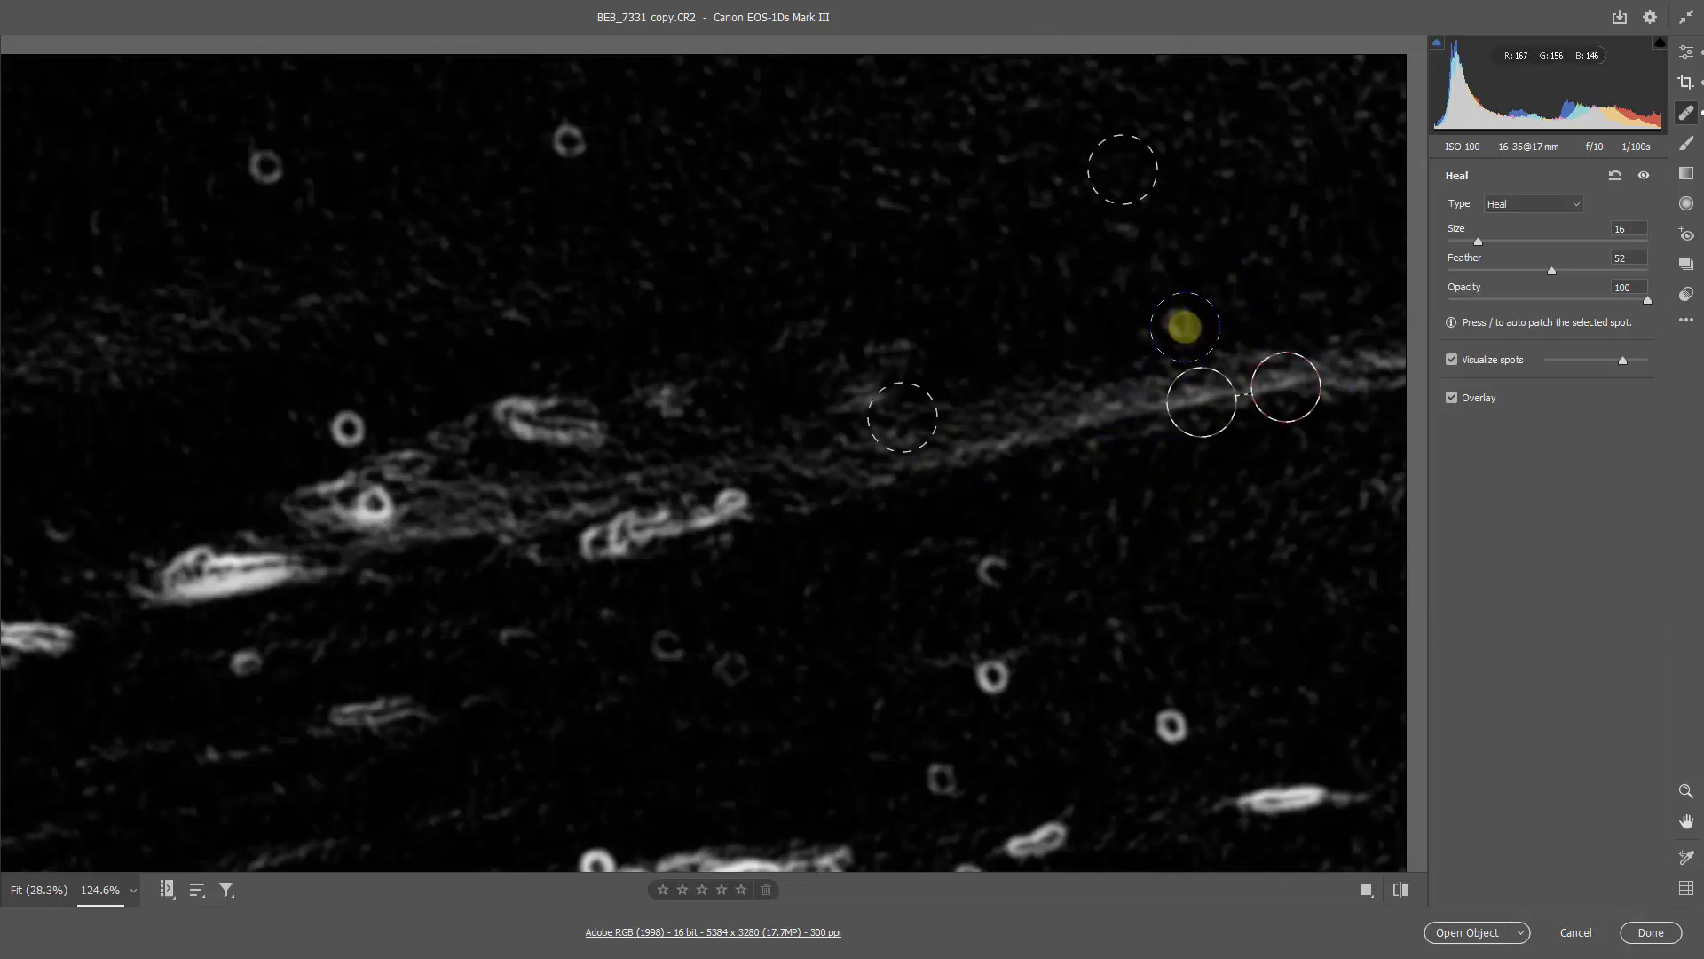
left_click(1172, 726)
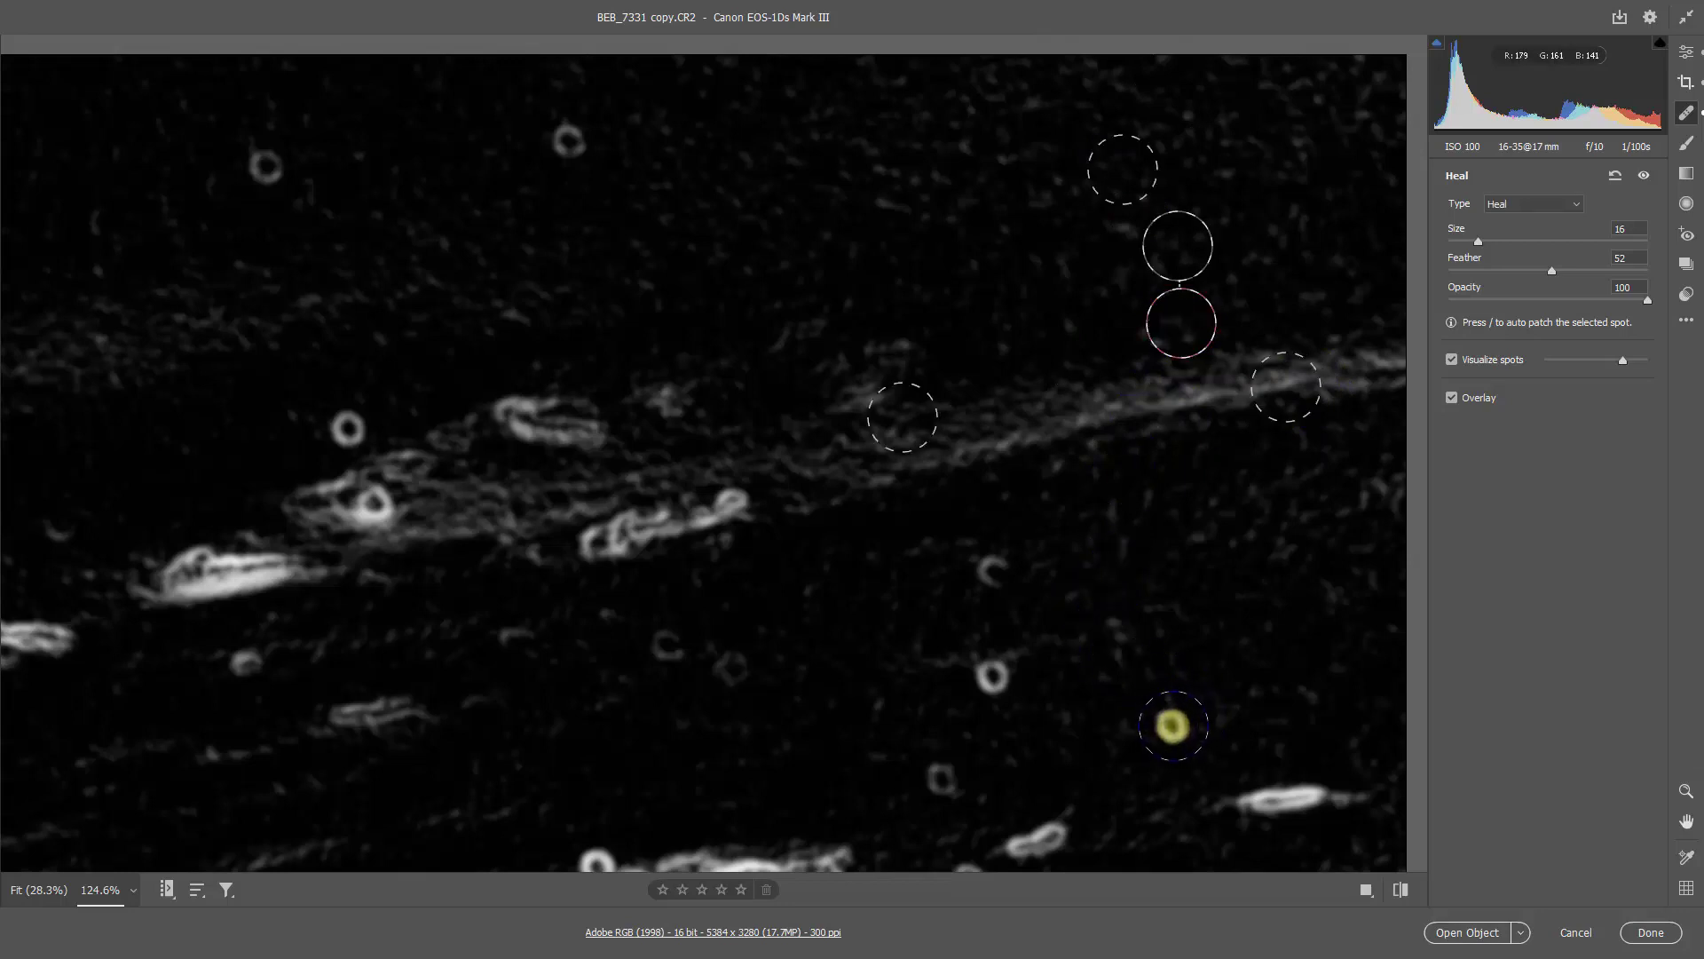
left_click(1173, 726)
left_click(995, 675)
left_click(994, 573)
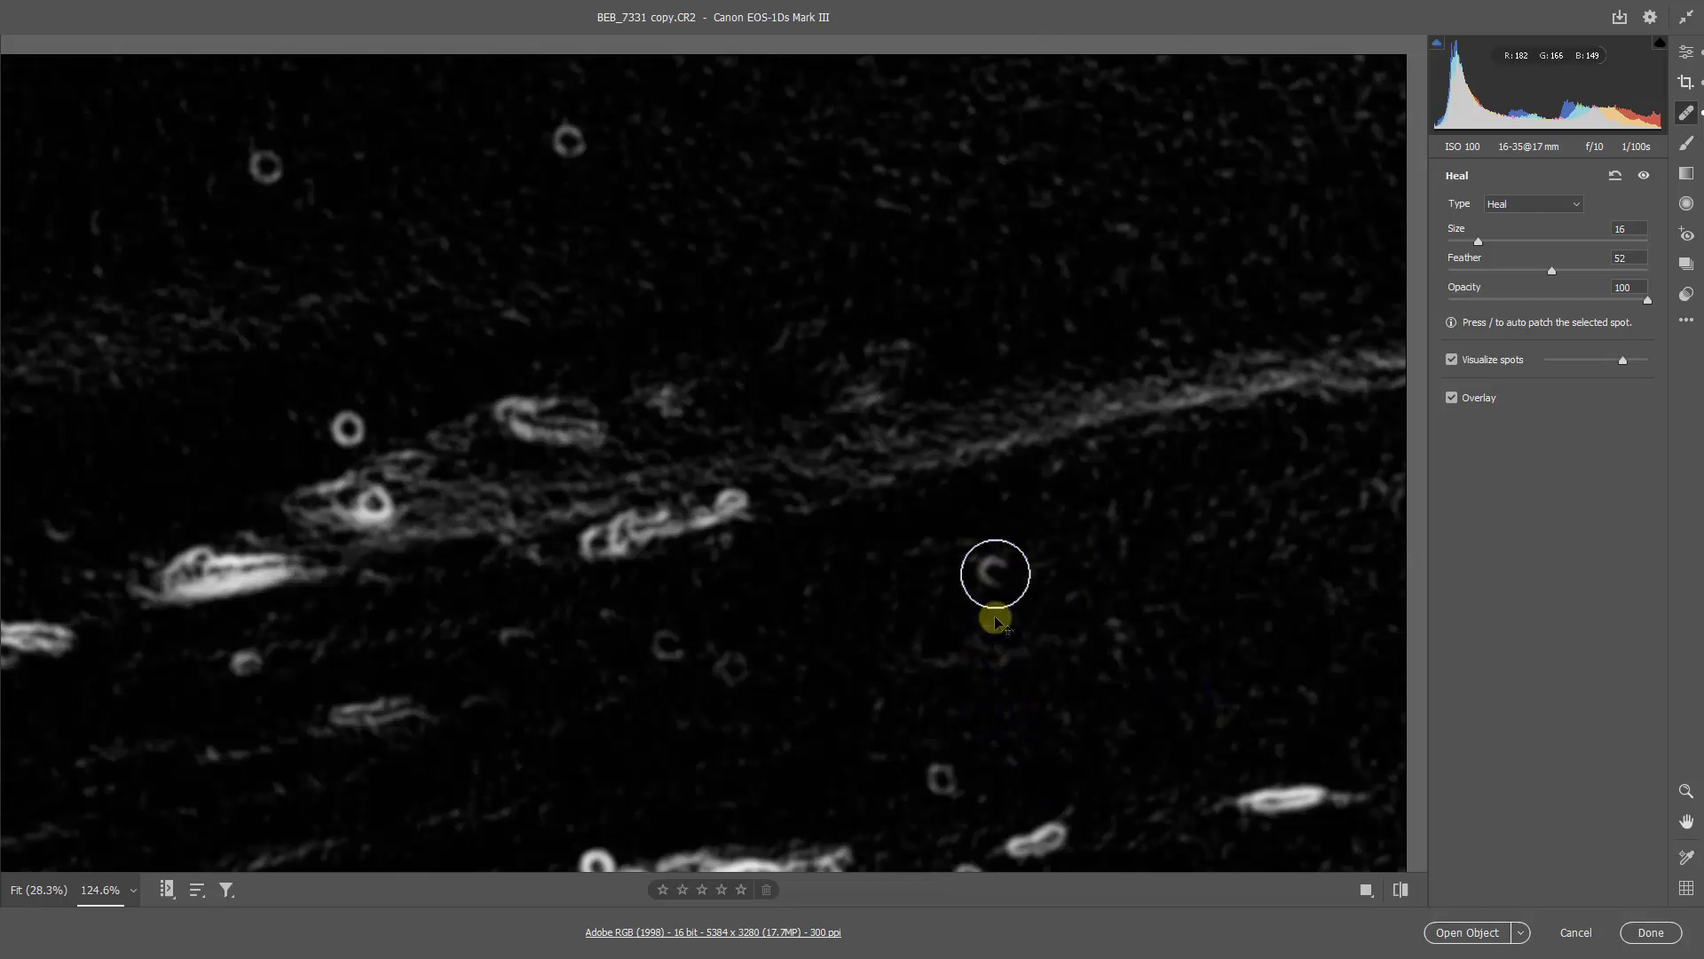
left_click(940, 775)
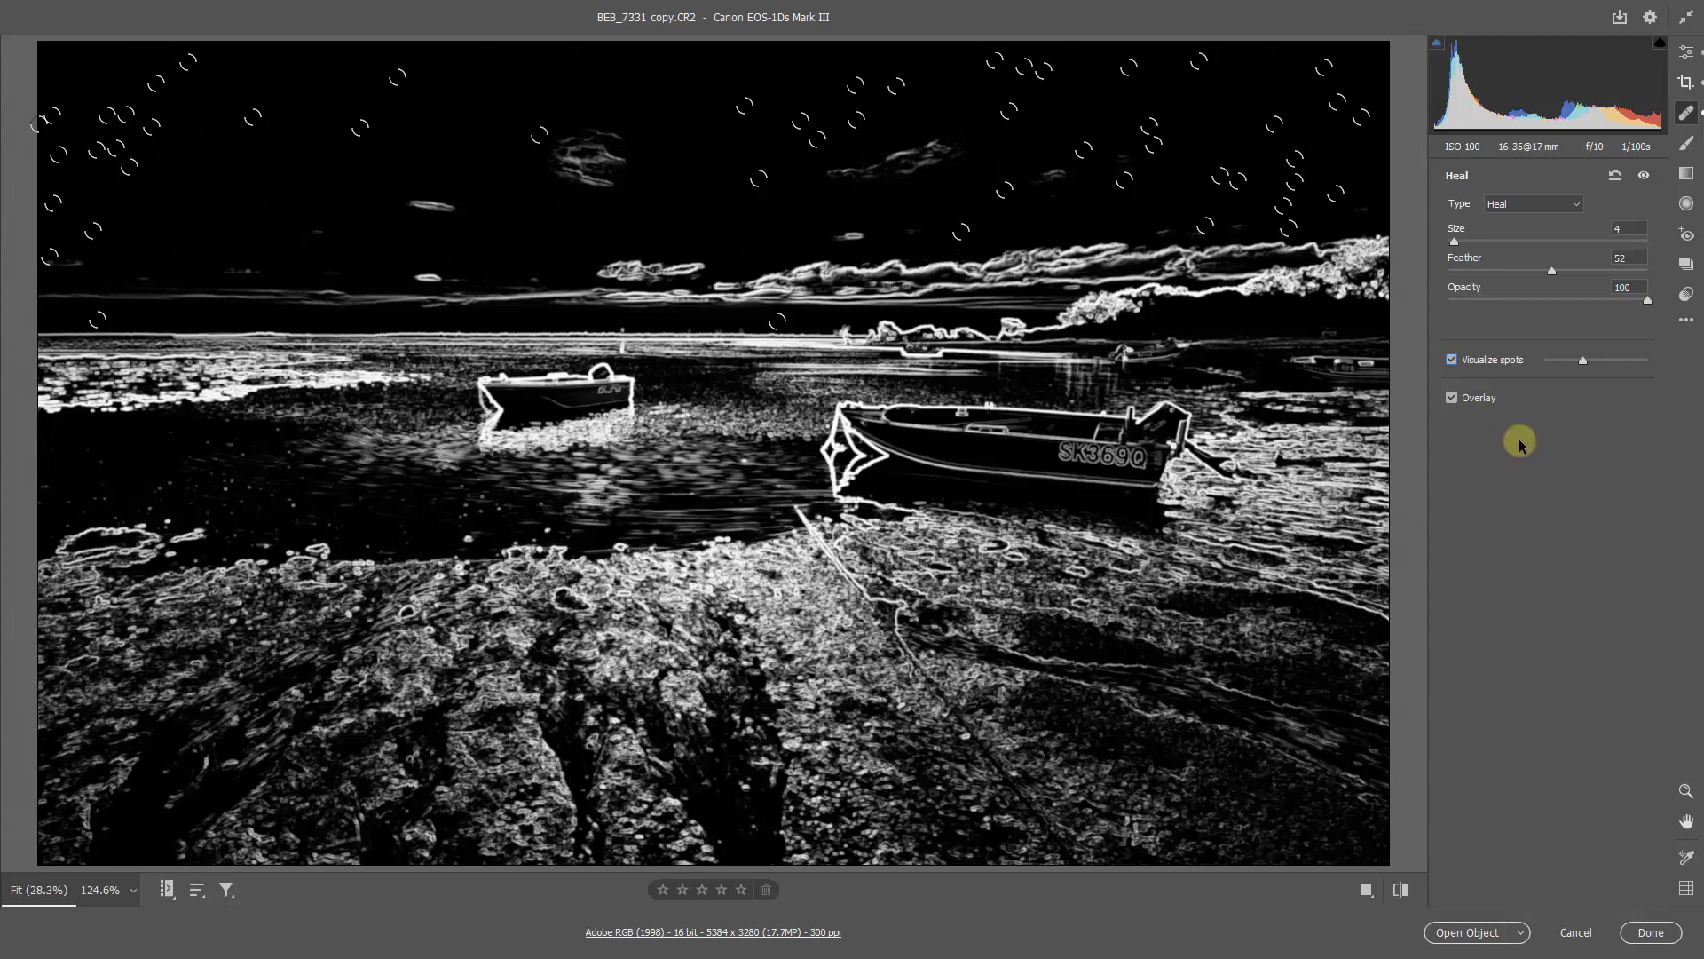
left_click(1452, 360)
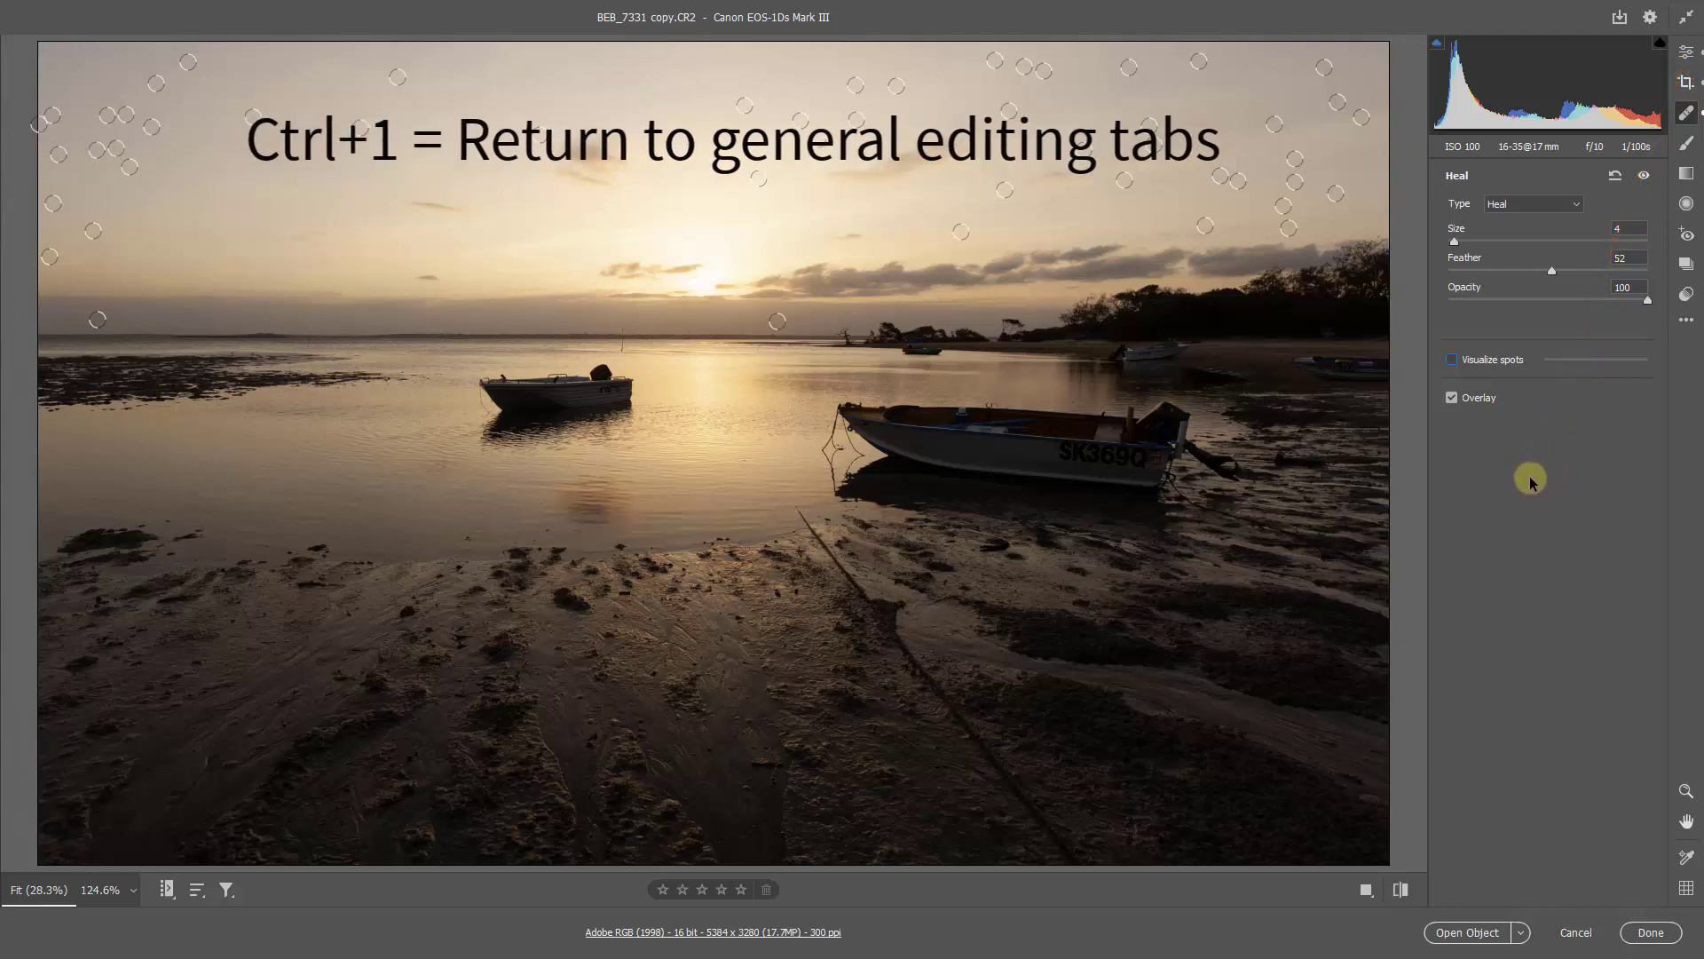
Step: Lower the photo's Highlights to -66 and raise its Shadows to +53
key("ctrl+1")
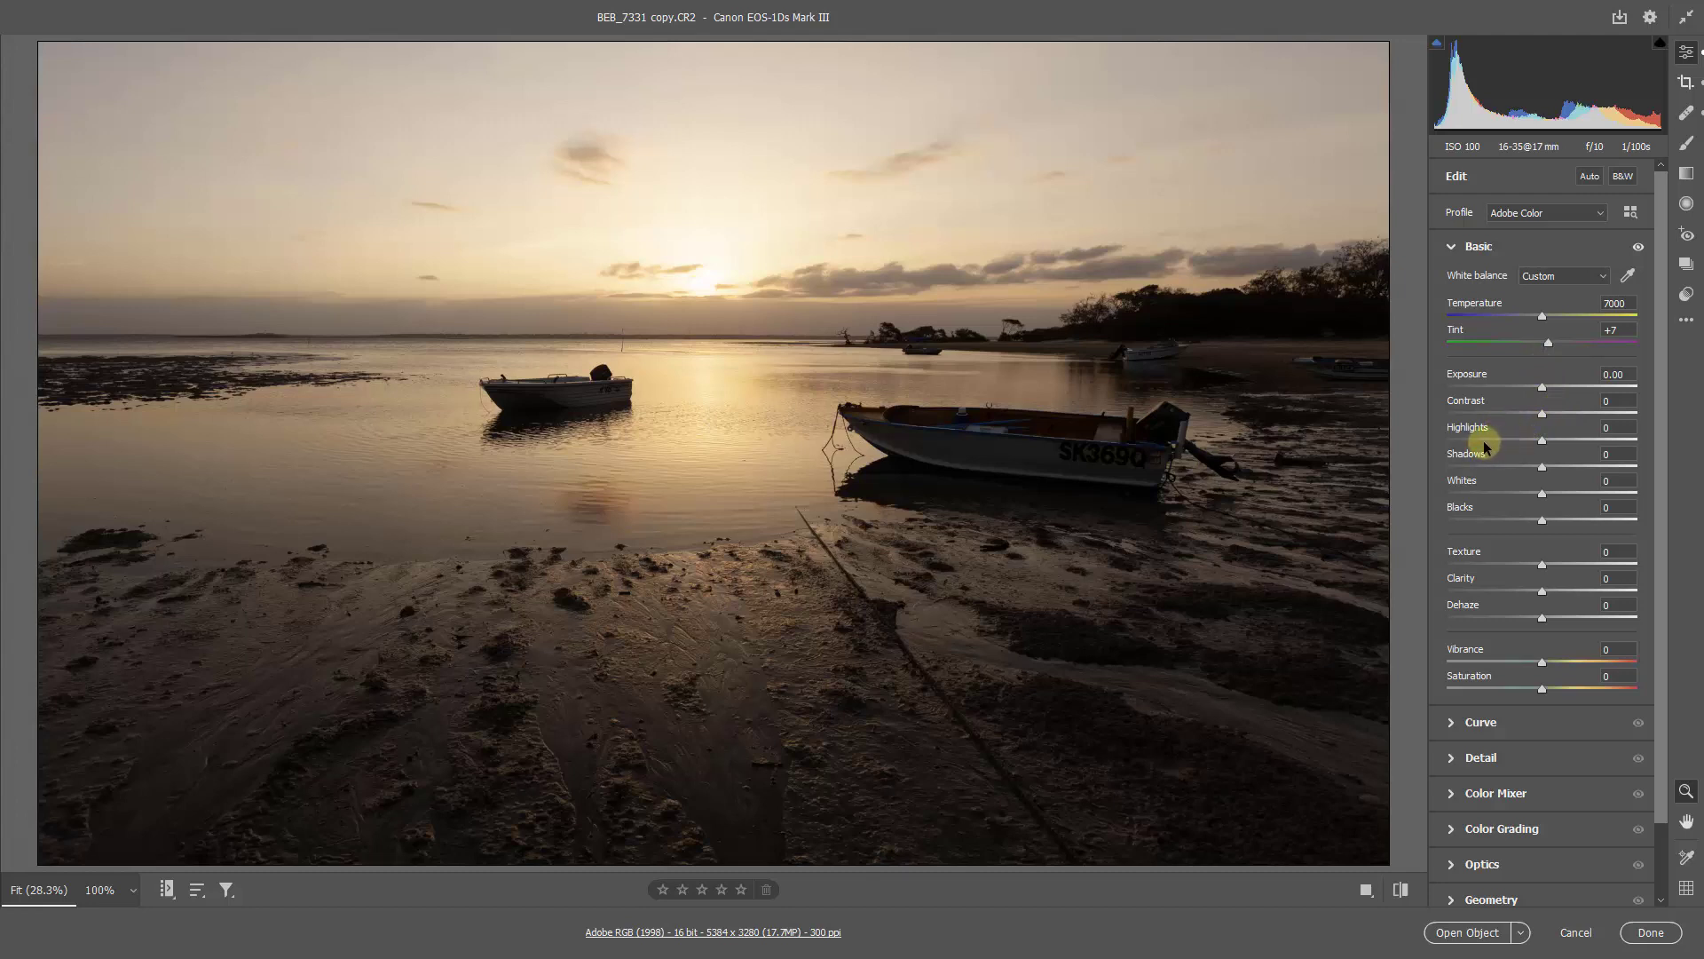
left_click_drag(1485, 441, 1480, 447)
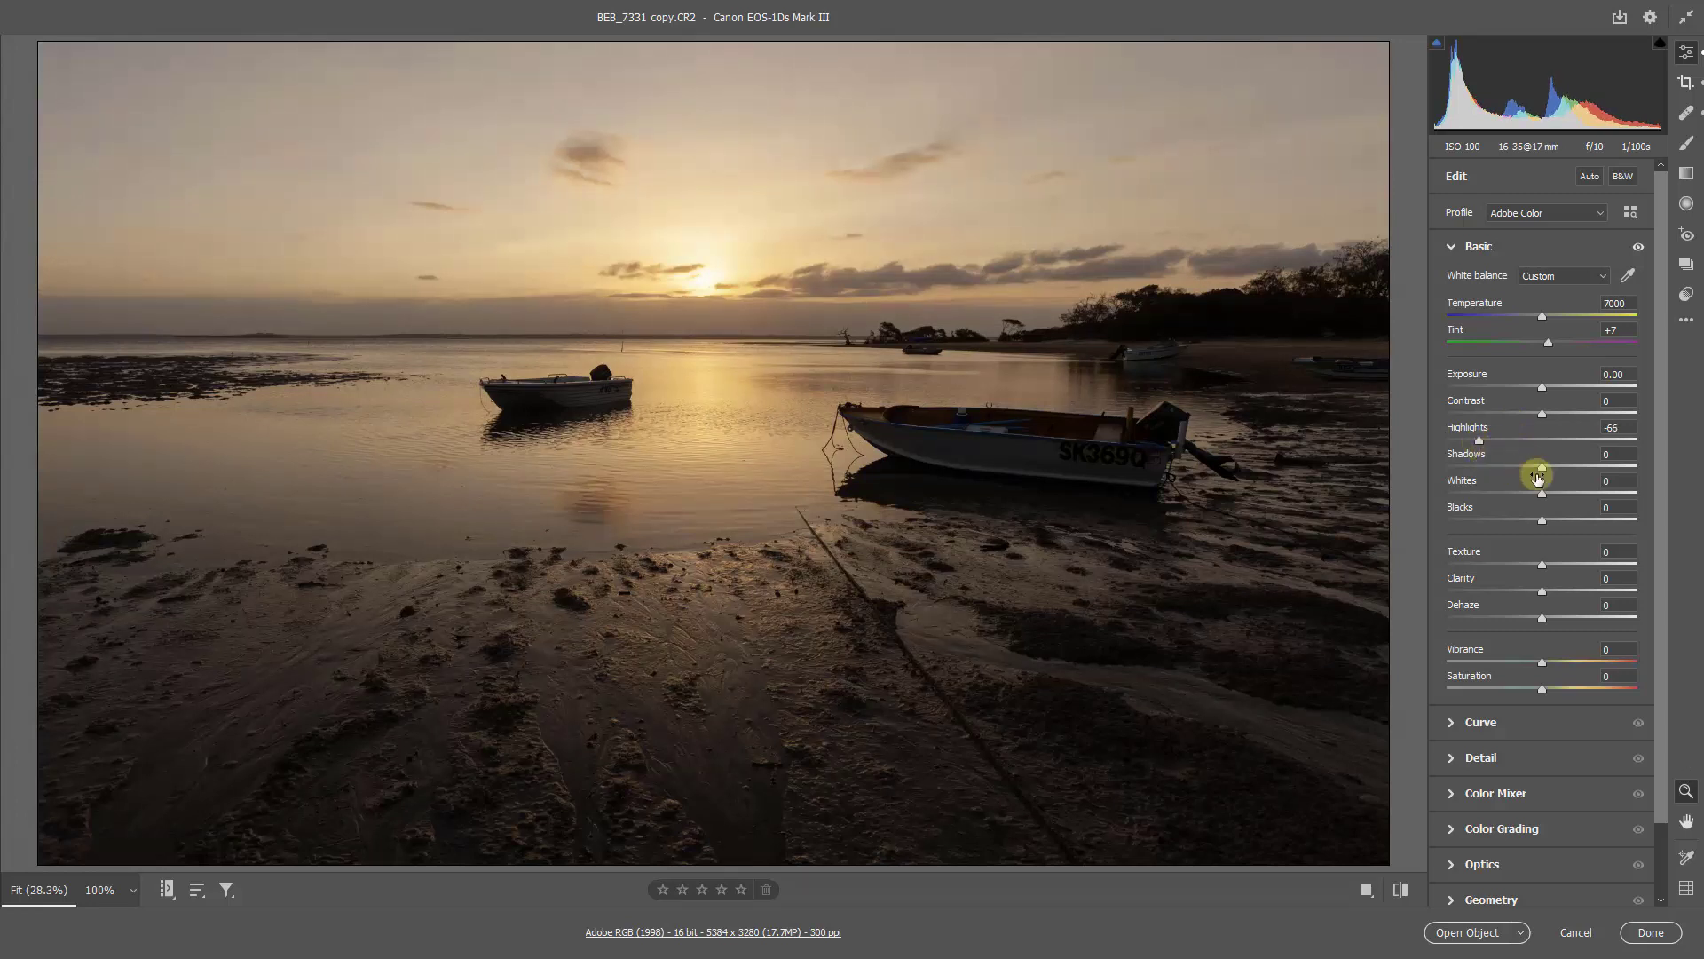
left_click(1593, 466)
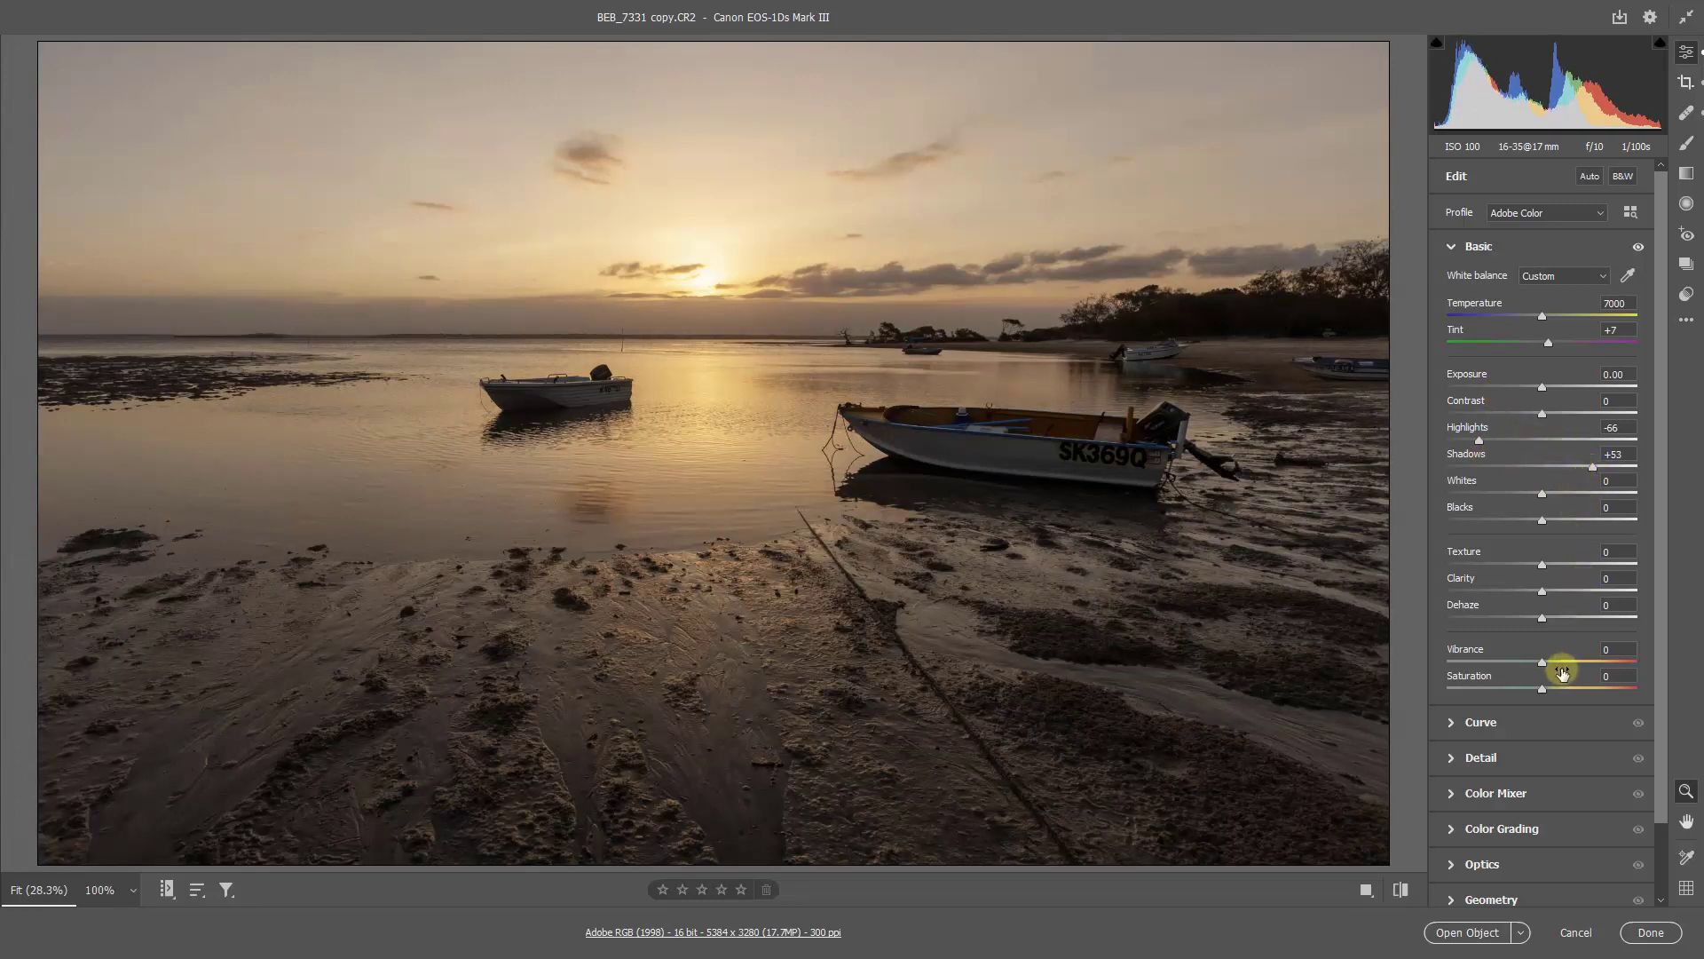
Step: Raise the photo's Shadows to +69, Clarity to +49 and Vibrance to +49
left_click_drag(1566, 669, 1581, 666)
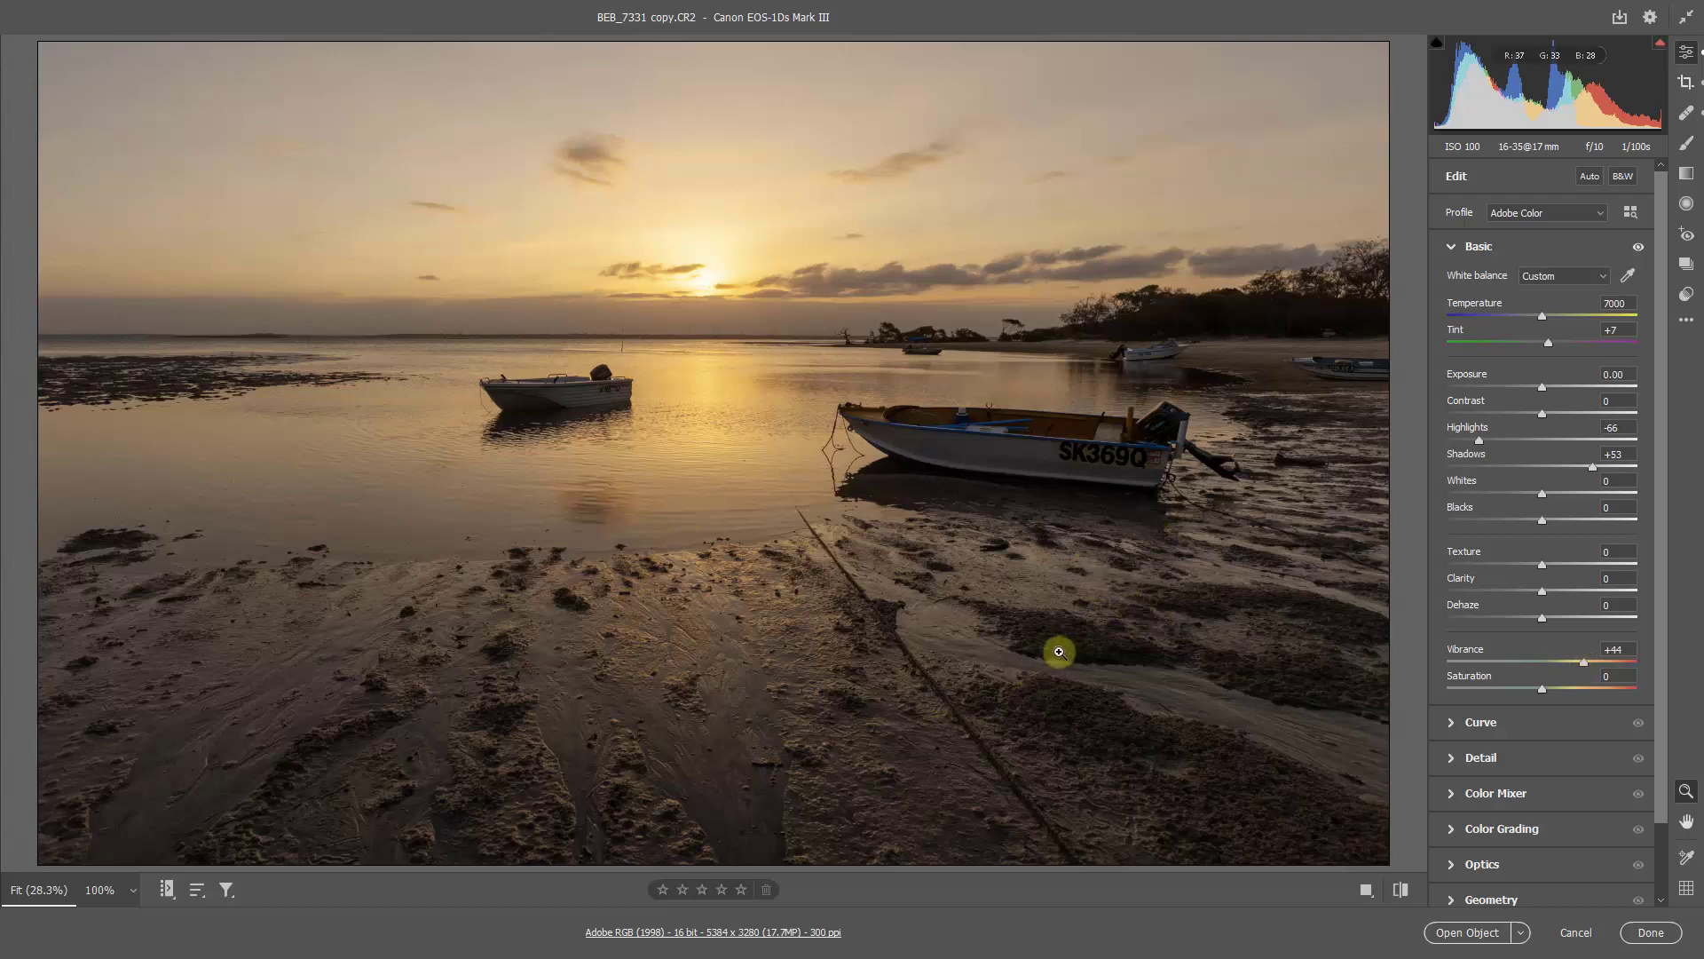
left_click(1589, 591)
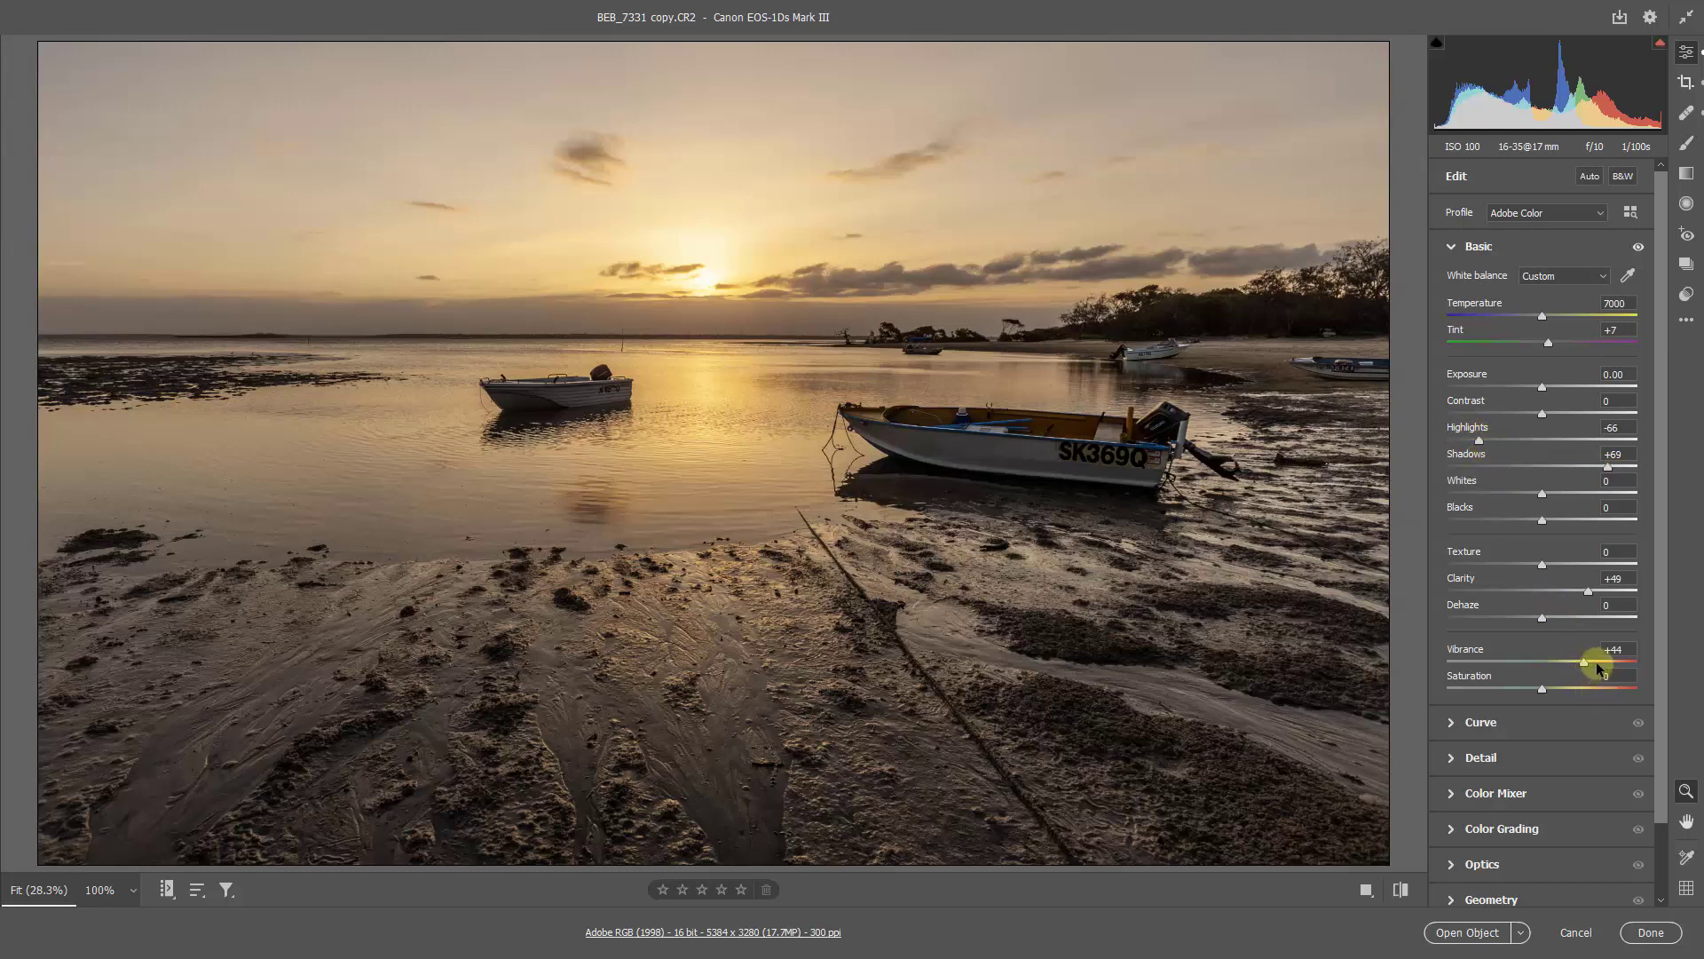
left_click_drag(1584, 663, 1588, 664)
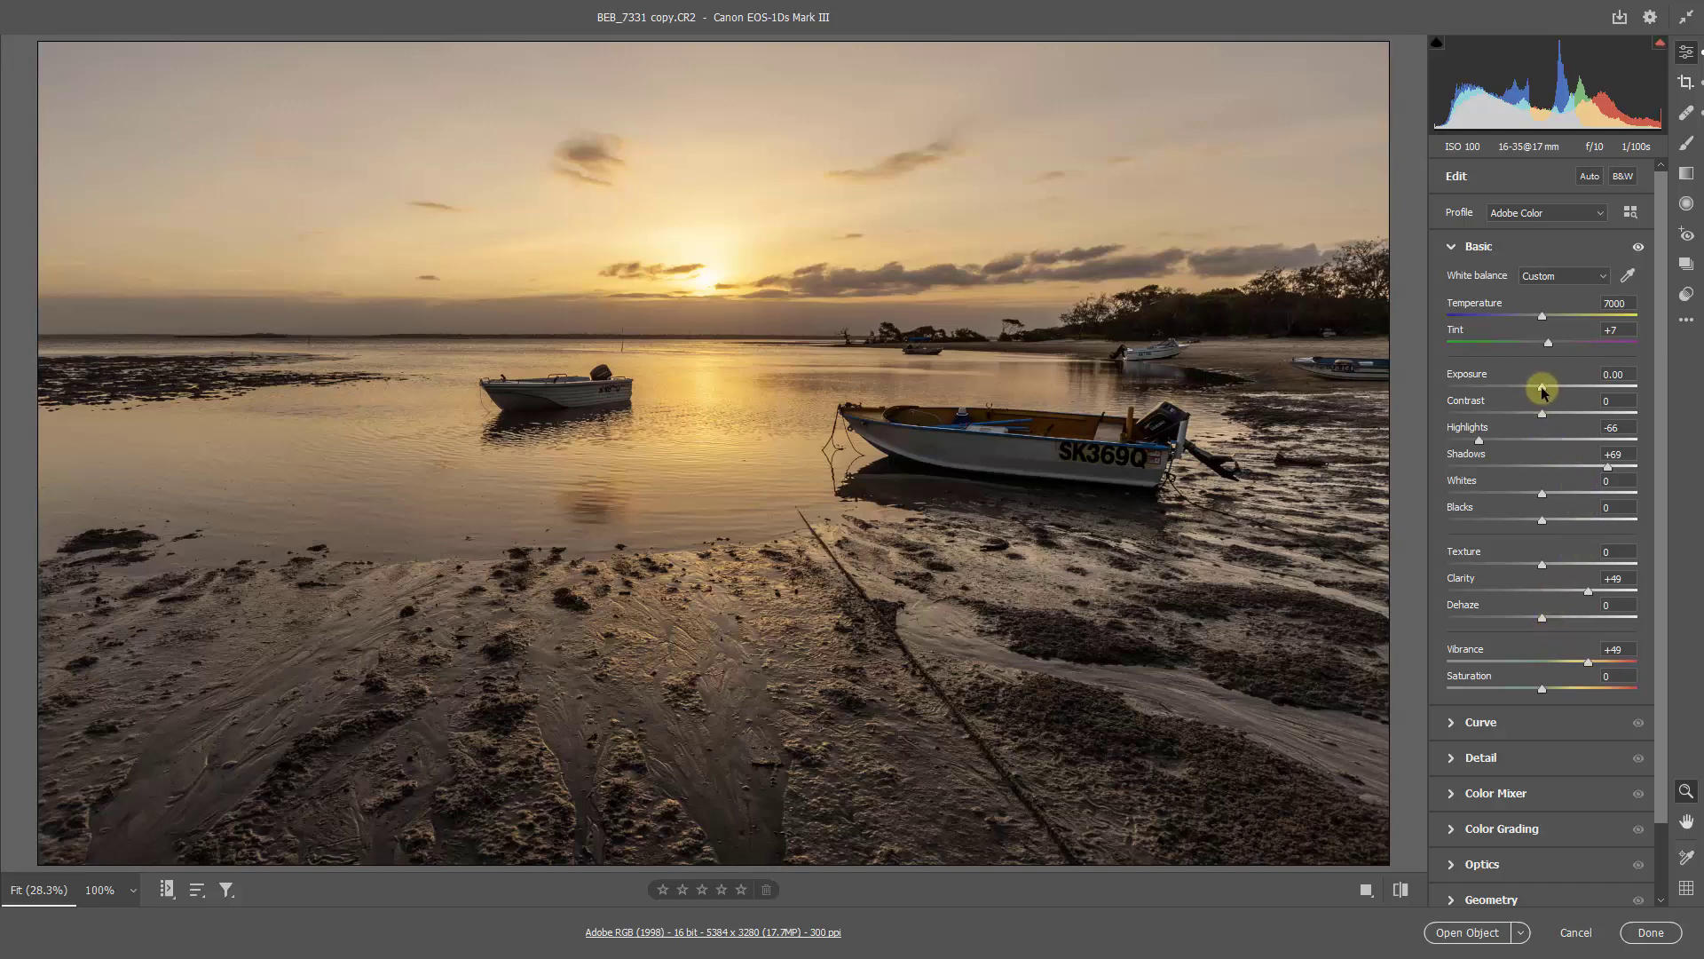
Step: Refine the photo's overall tones with Exposure -0.20, Highlights -70, Shadows +76 and Clarity +55
left_click_drag(1541, 391, 1537, 387)
left_click_drag(1616, 468, 1614, 465)
left_click(1476, 442)
left_click_drag(1474, 443, 1472, 444)
left_click_drag(1588, 590, 1593, 591)
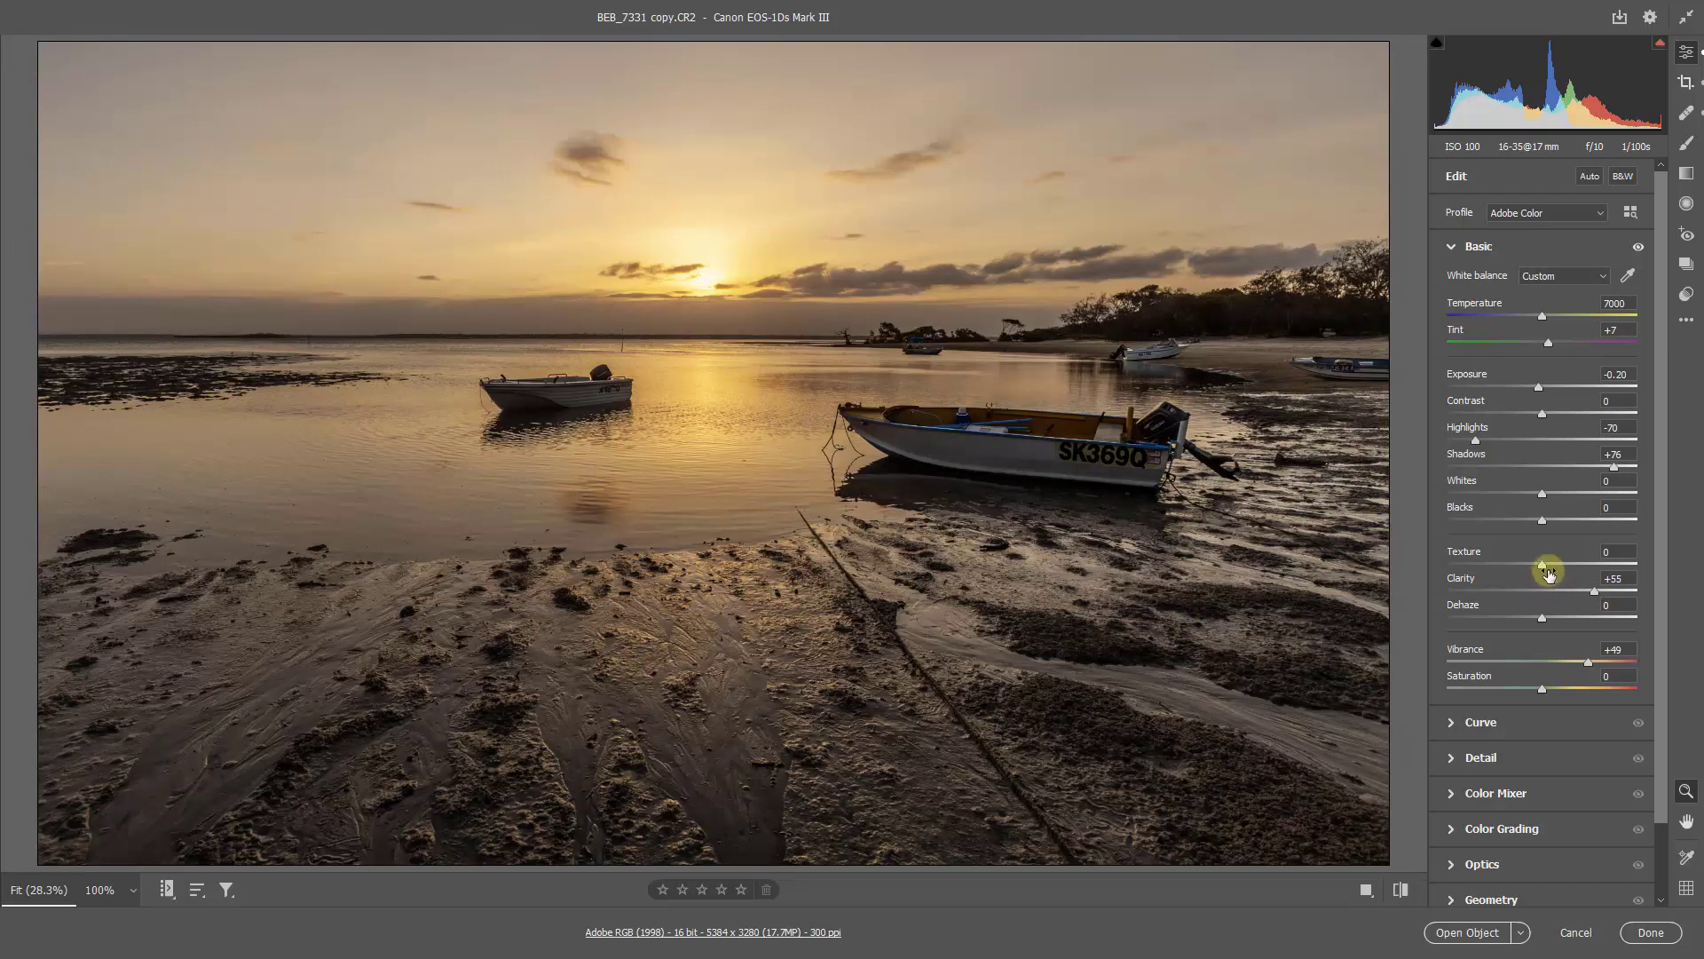
Step: Add a graduated filter from just above the sun down into the water, reset its local correction settings and hide its overlay
left_click(1687, 176)
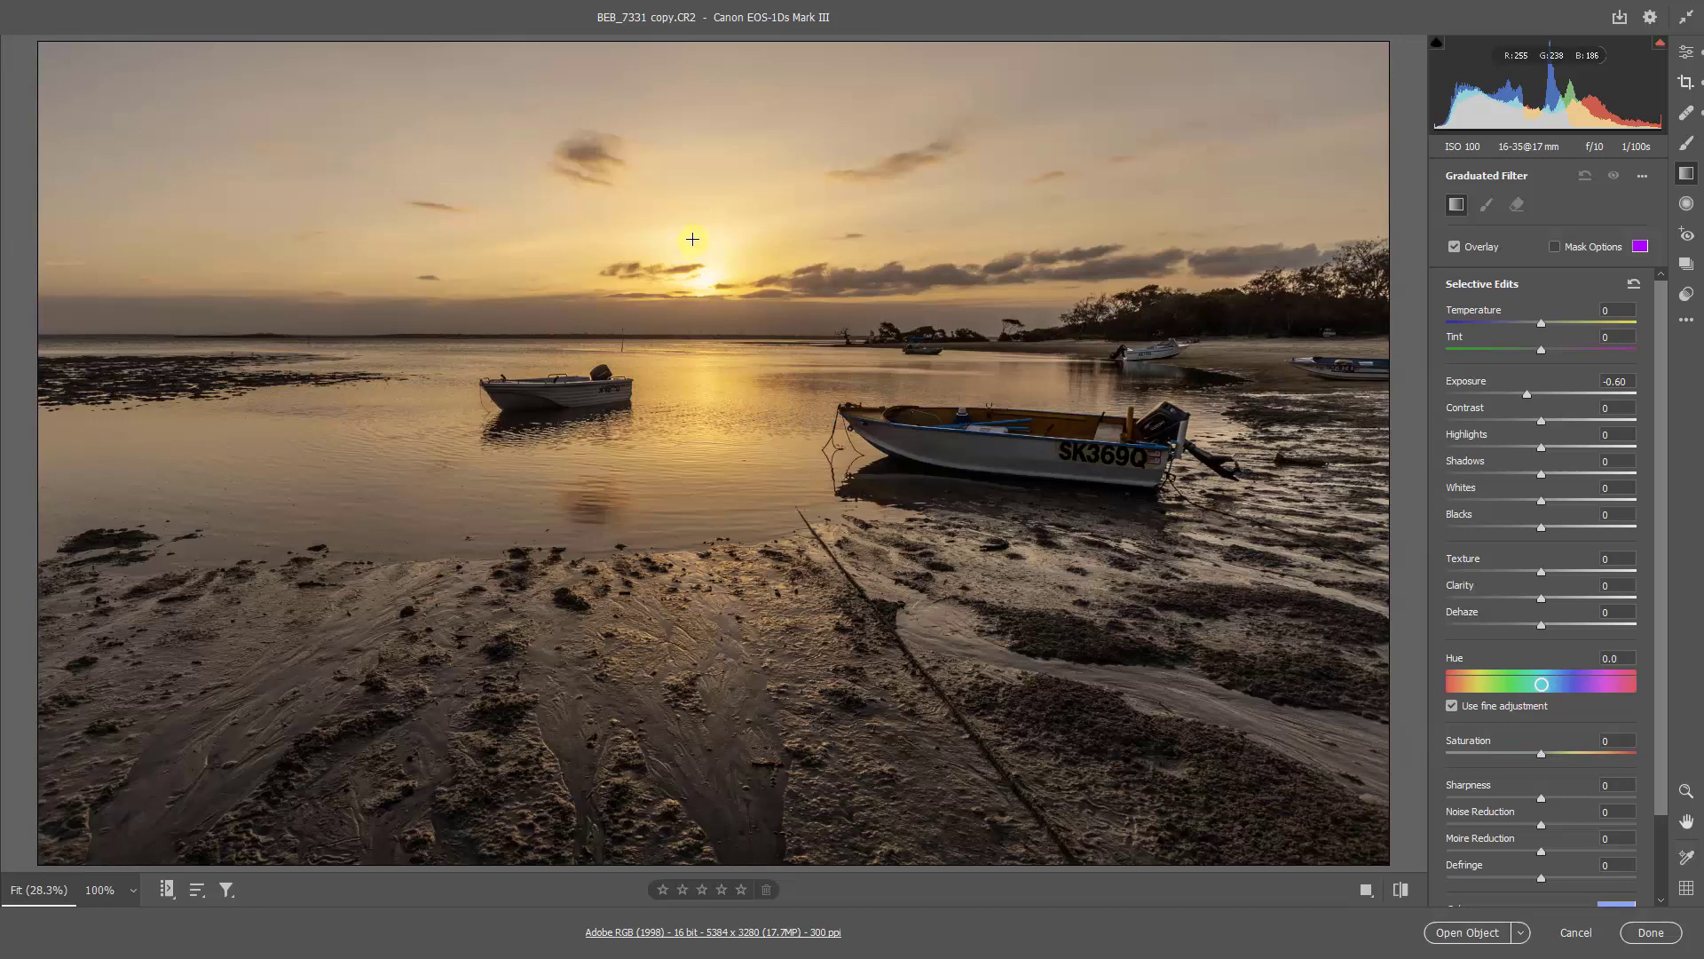
left_click_drag(695, 235, 694, 425)
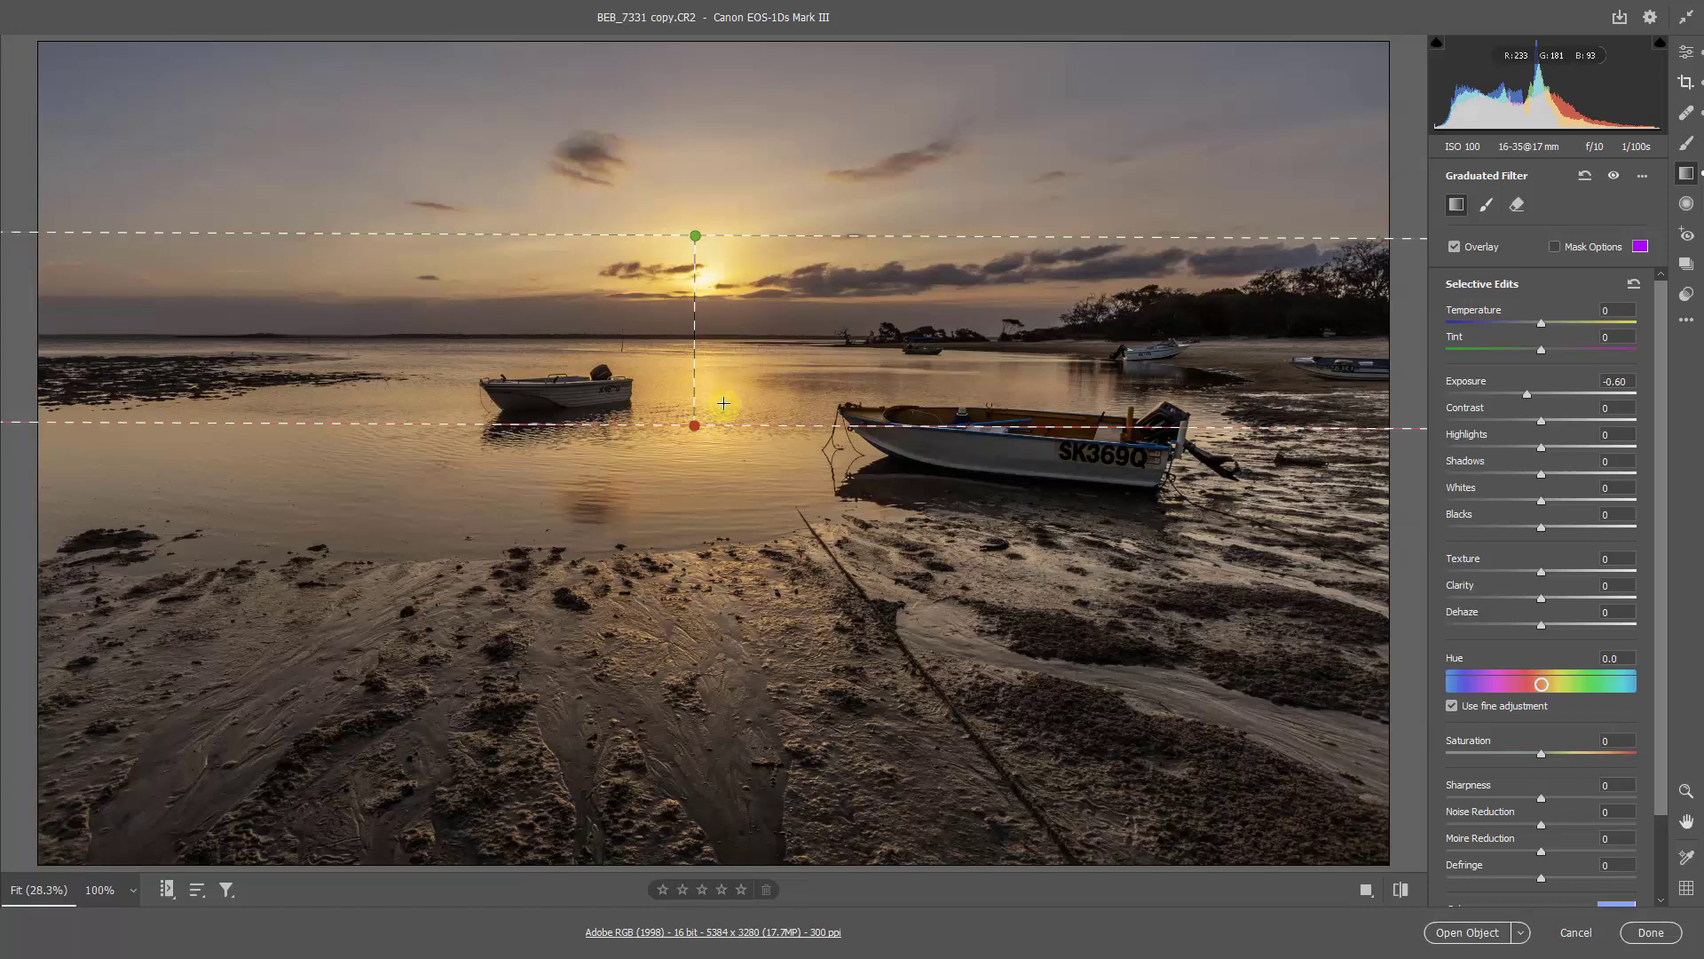
right_click(756, 302)
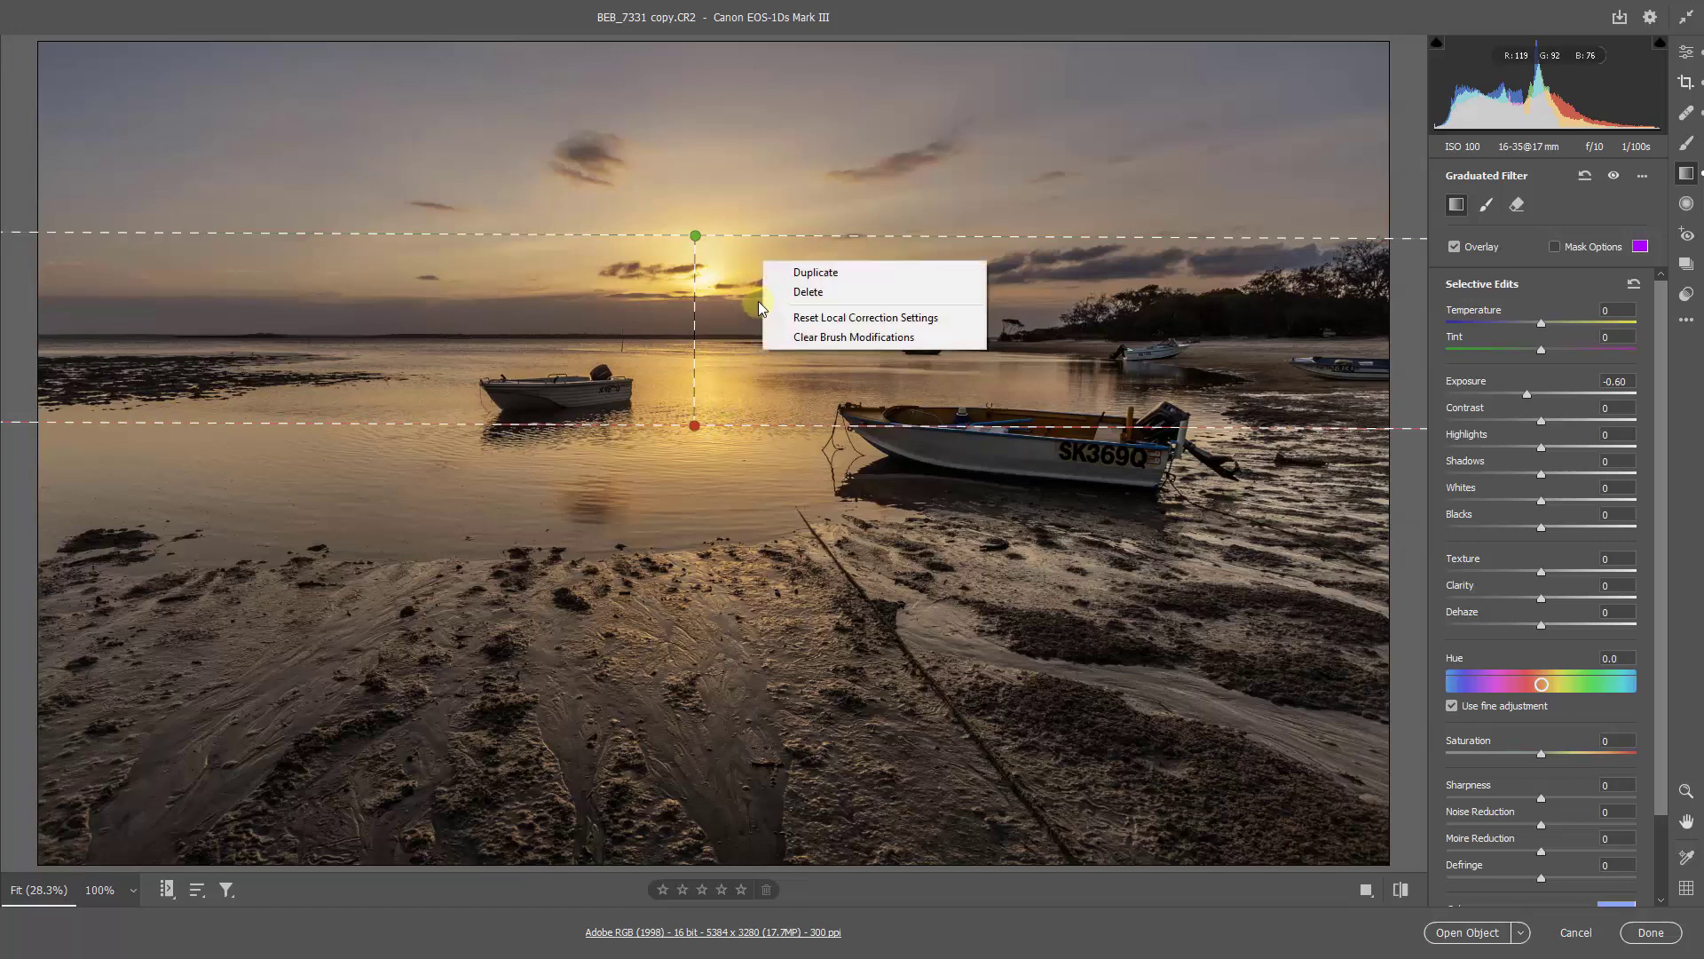
left_click(801, 318)
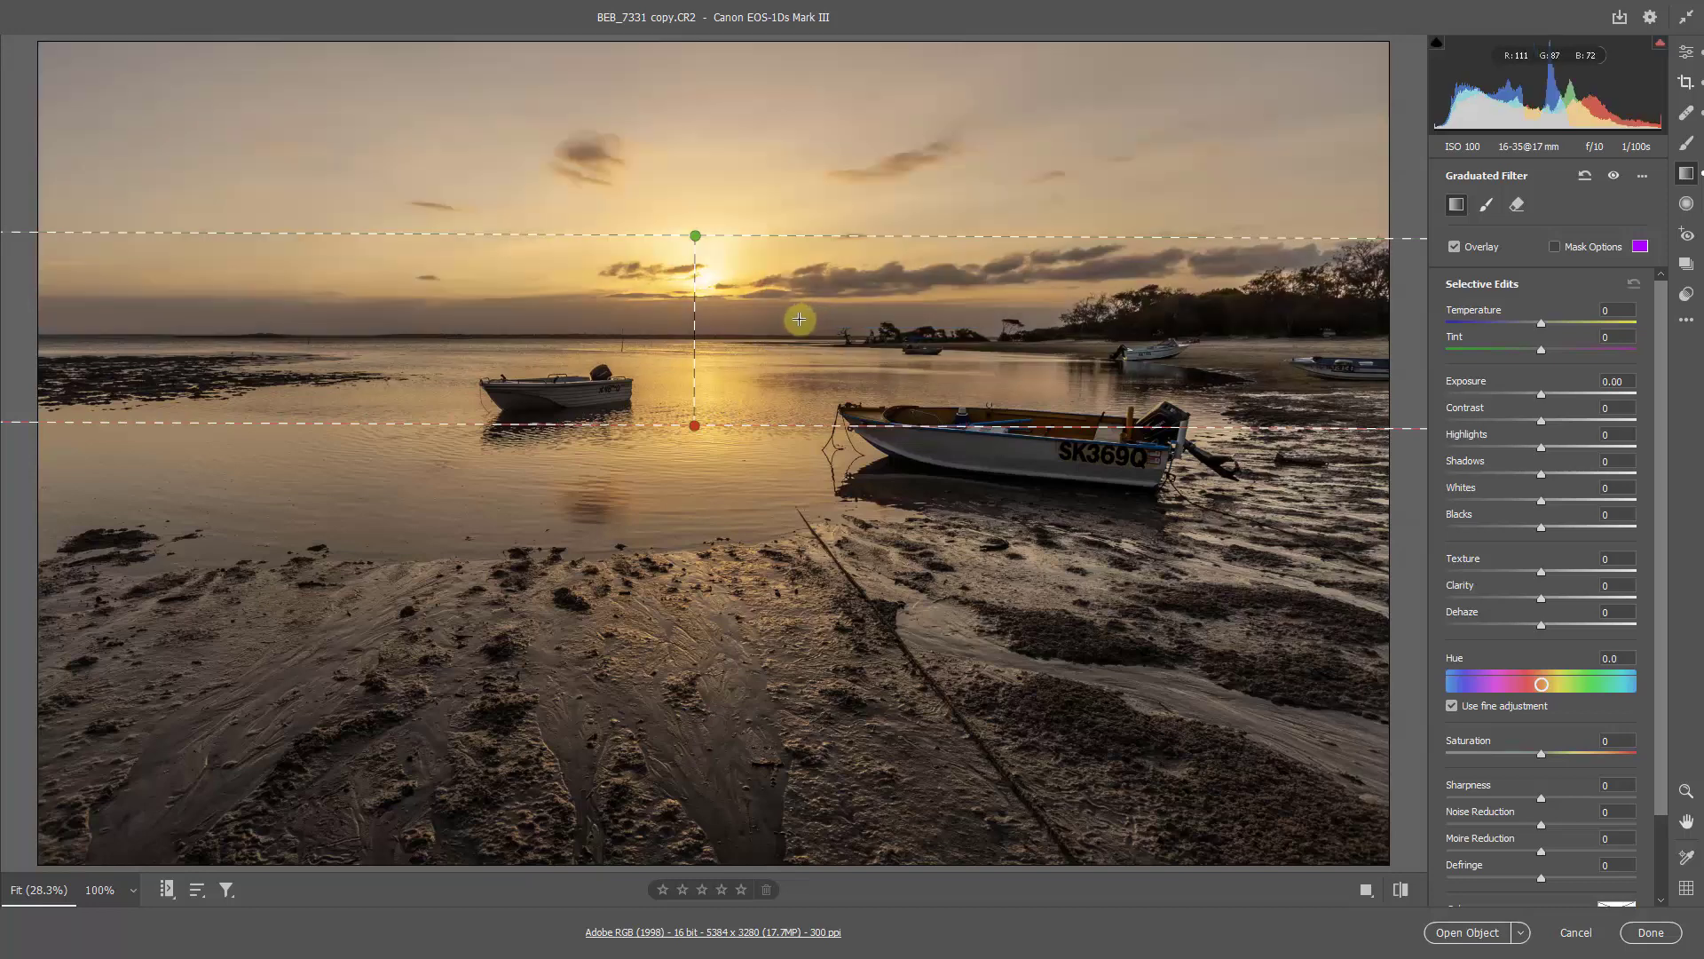
key("v")
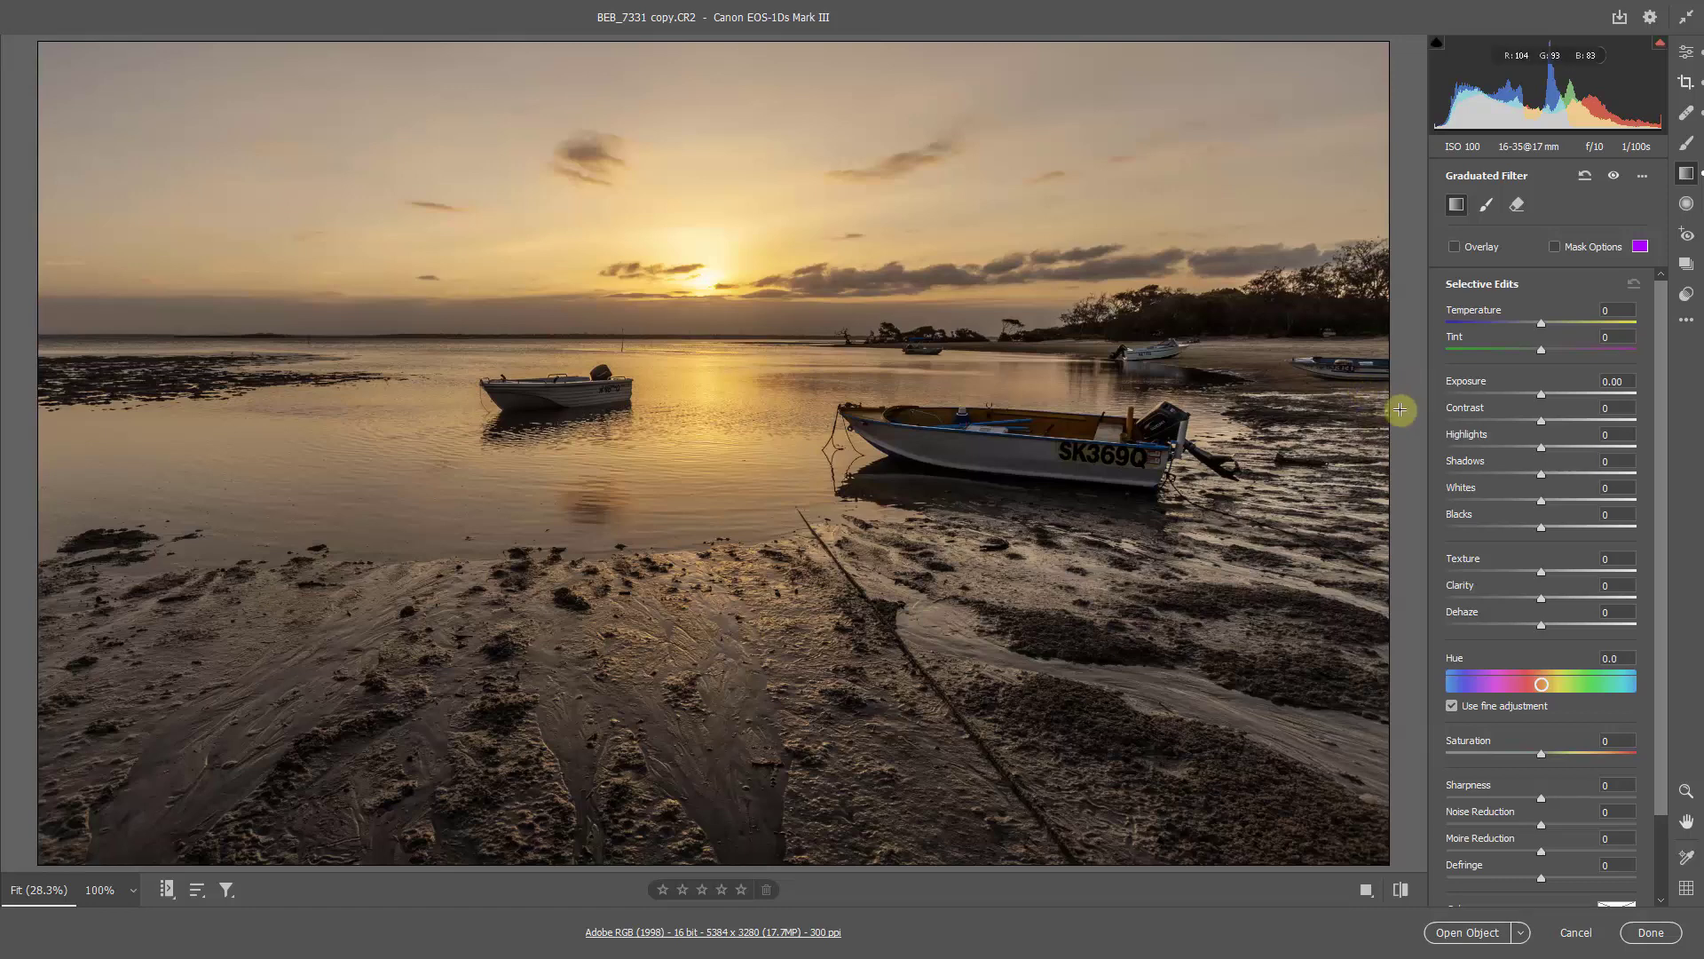
Step: Set the sky filter's Exposure to -0.65, Highlights to -40, Whites to +36 and Clarity to +47
left_click(1503, 451)
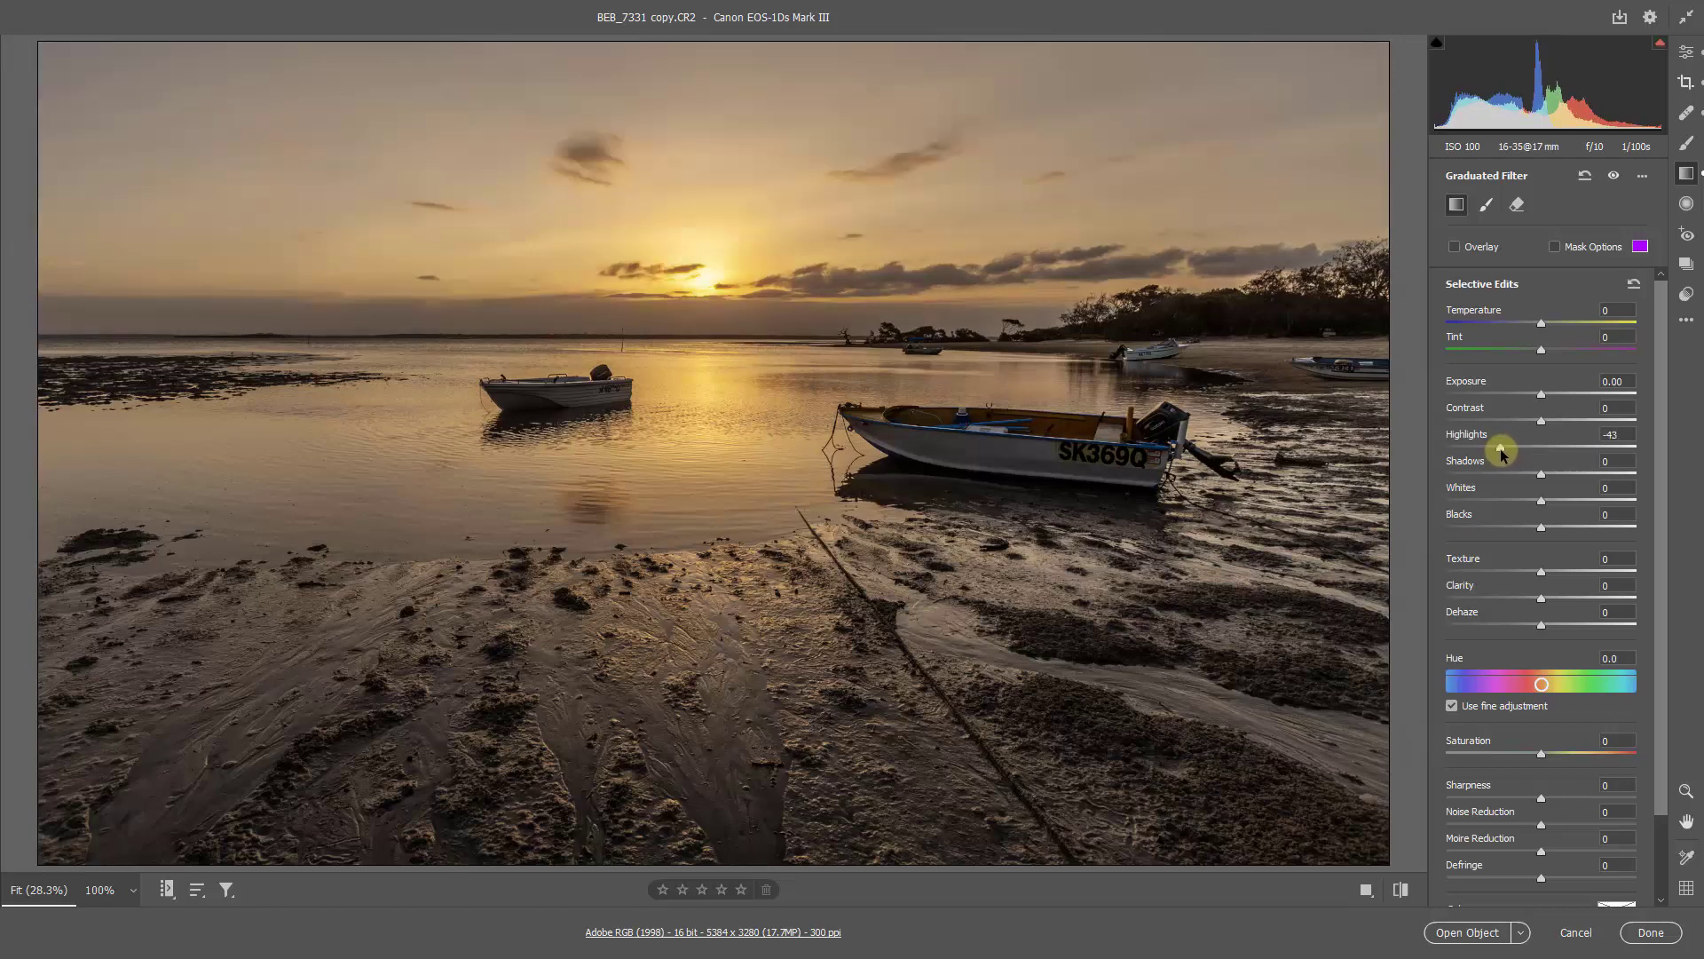
left_click_drag(1500, 453, 1526, 396)
left_click(1540, 395)
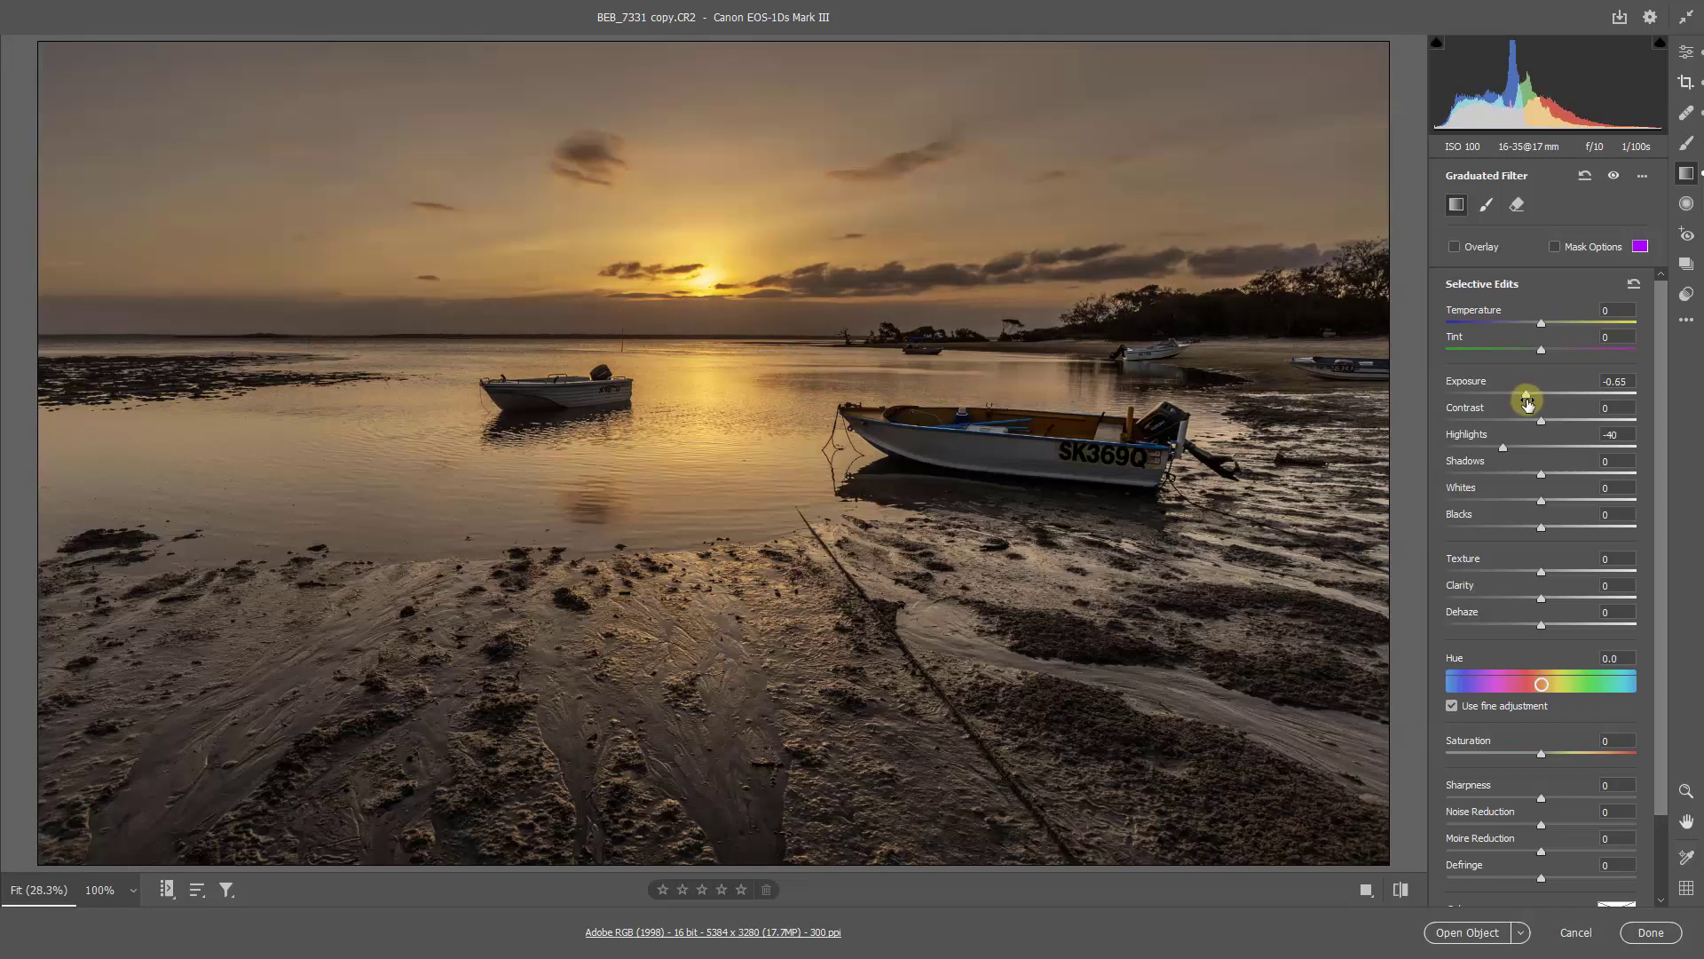
left_click(1586, 599)
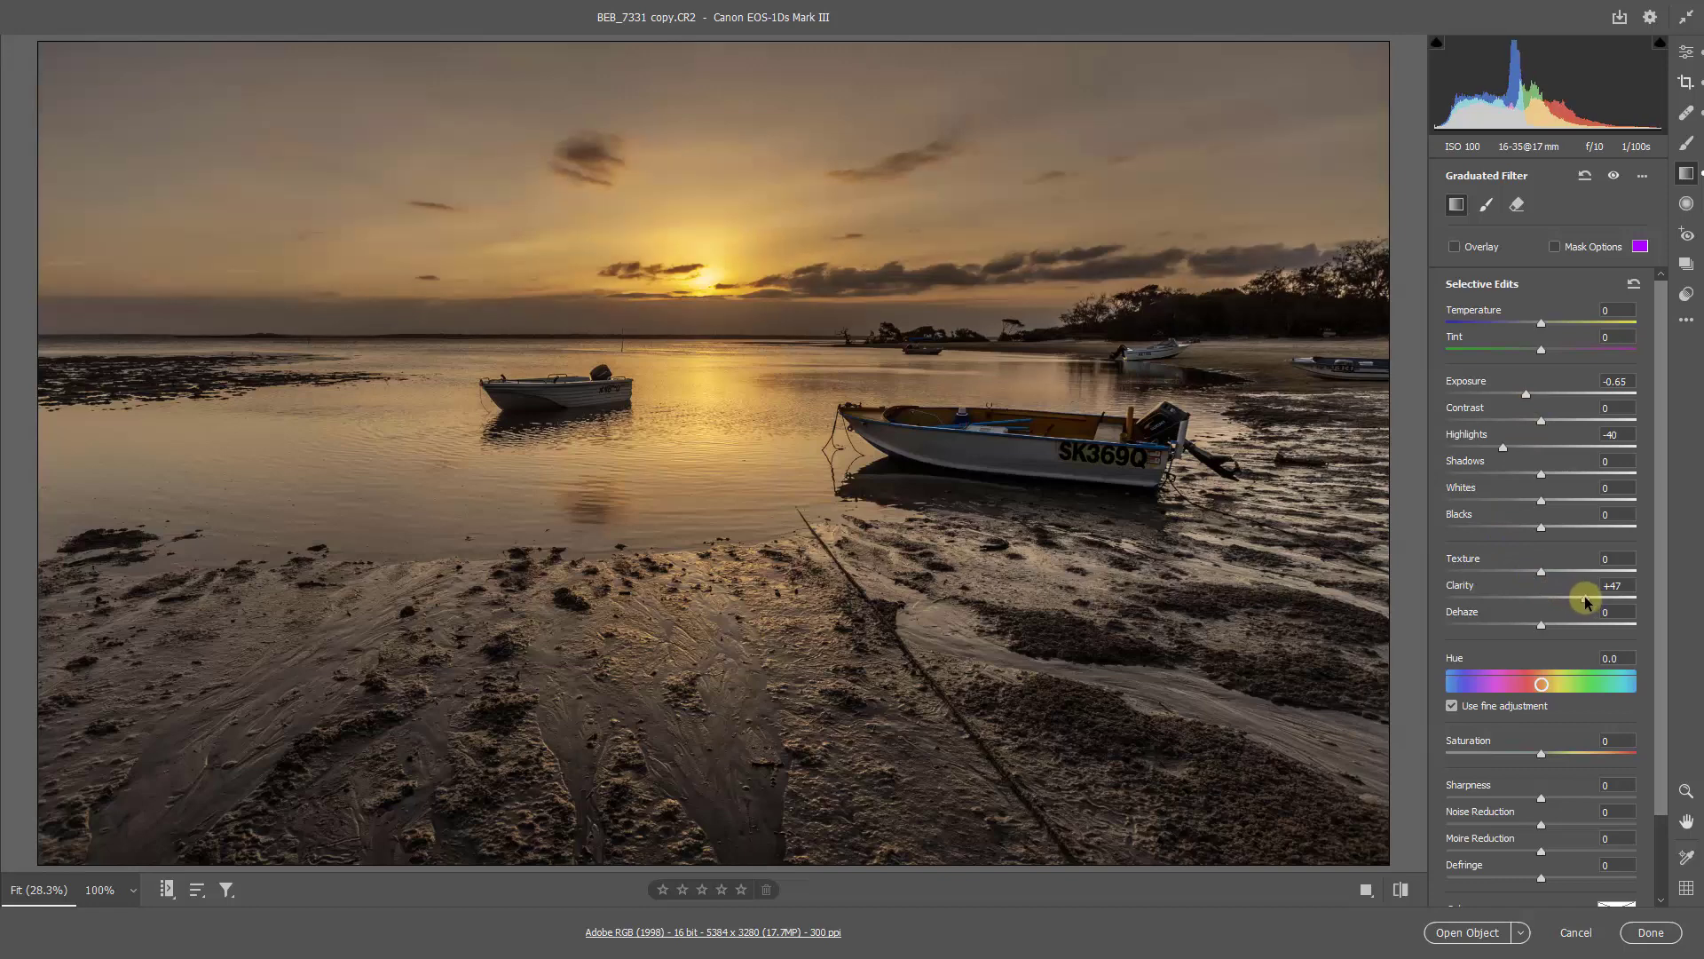
left_click(1570, 500)
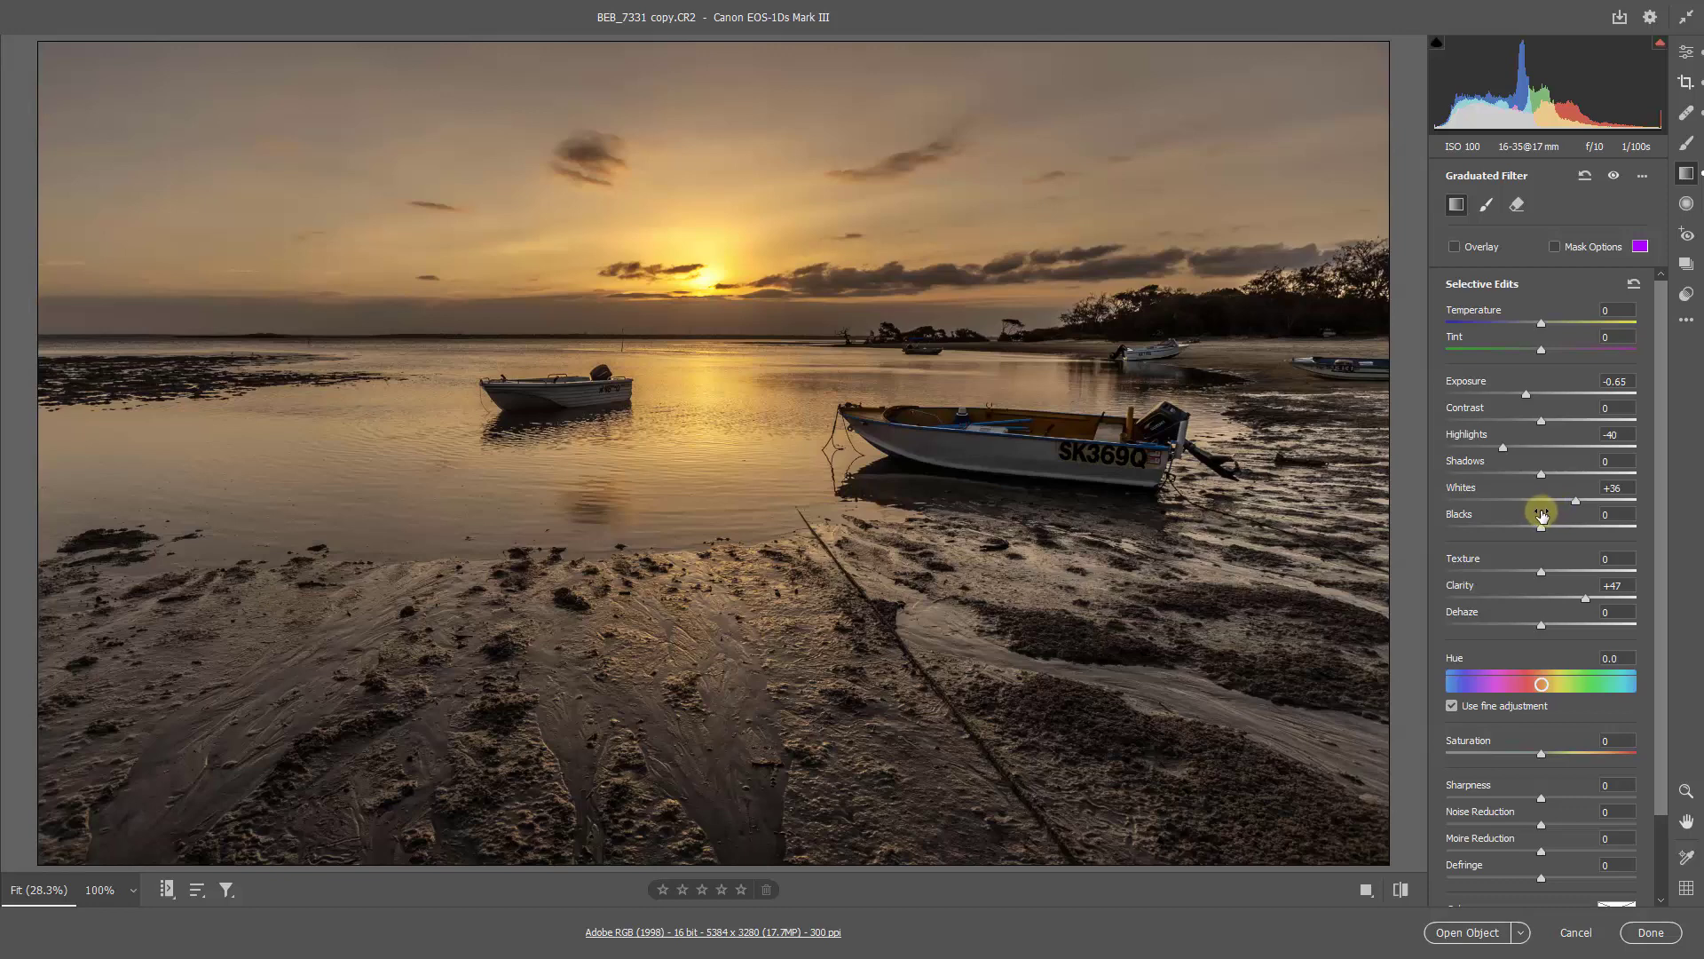
Step: Add a second graduated filter from the photo's upper edge to just above the sun and tint it blue with hue 230 and saturation about 77
key("v")
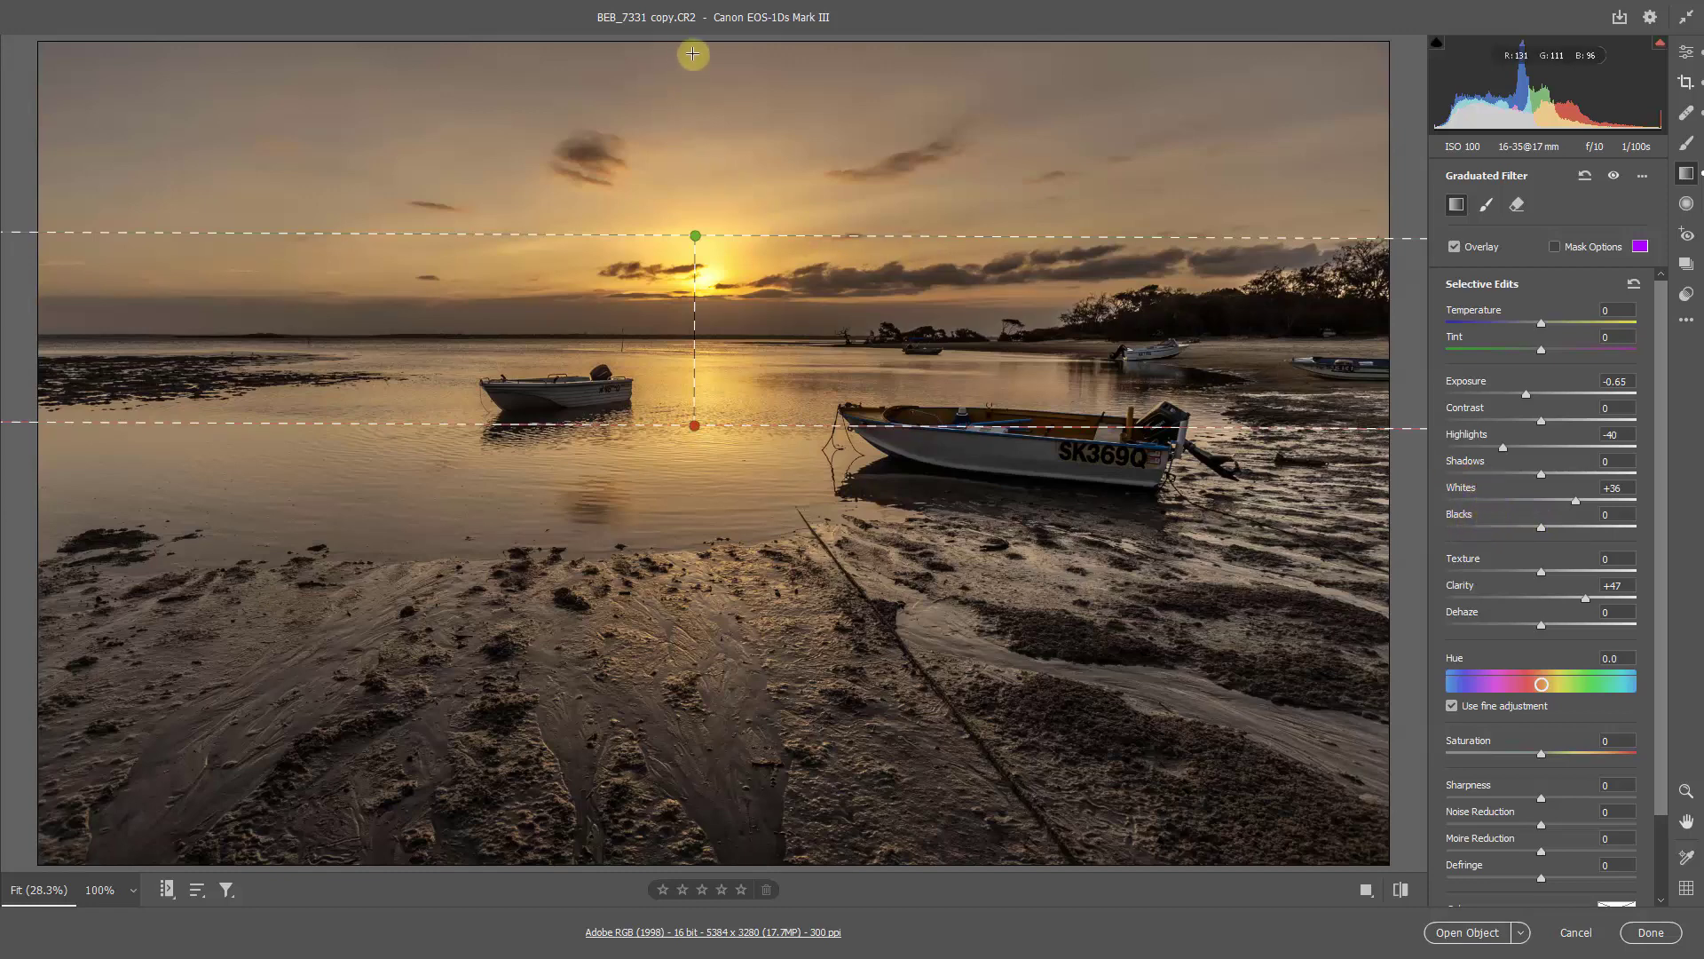
left_click_drag(695, 40, 696, 203)
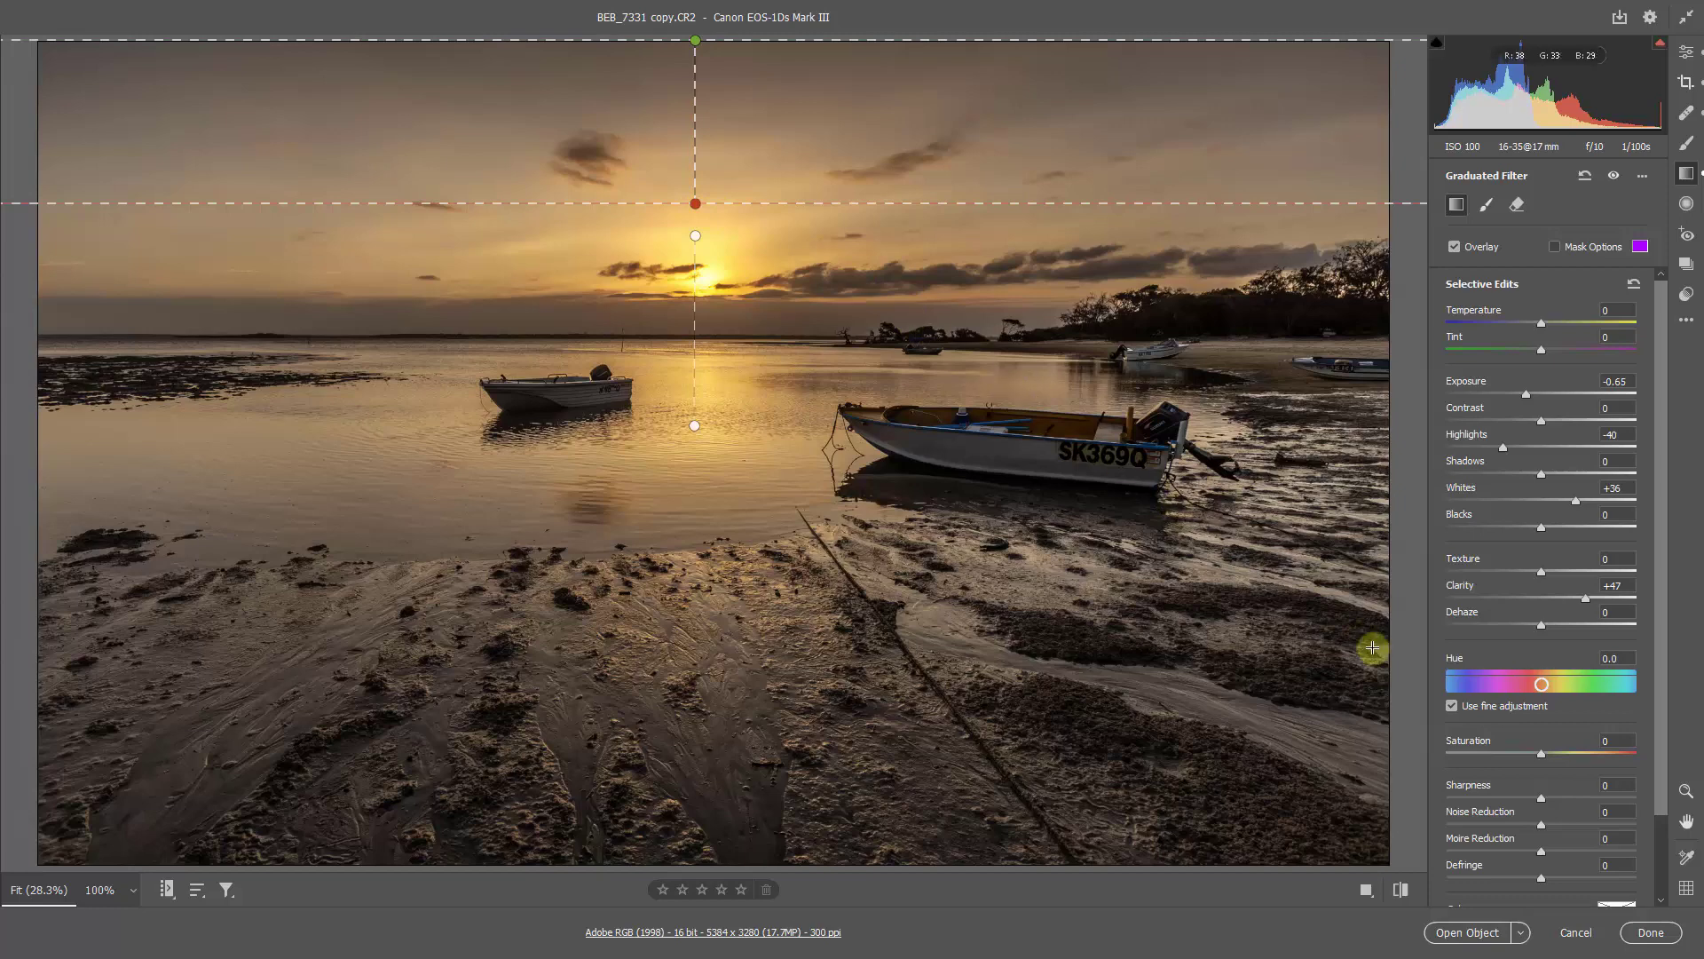
left_click_drag(1656, 657, 1663, 722)
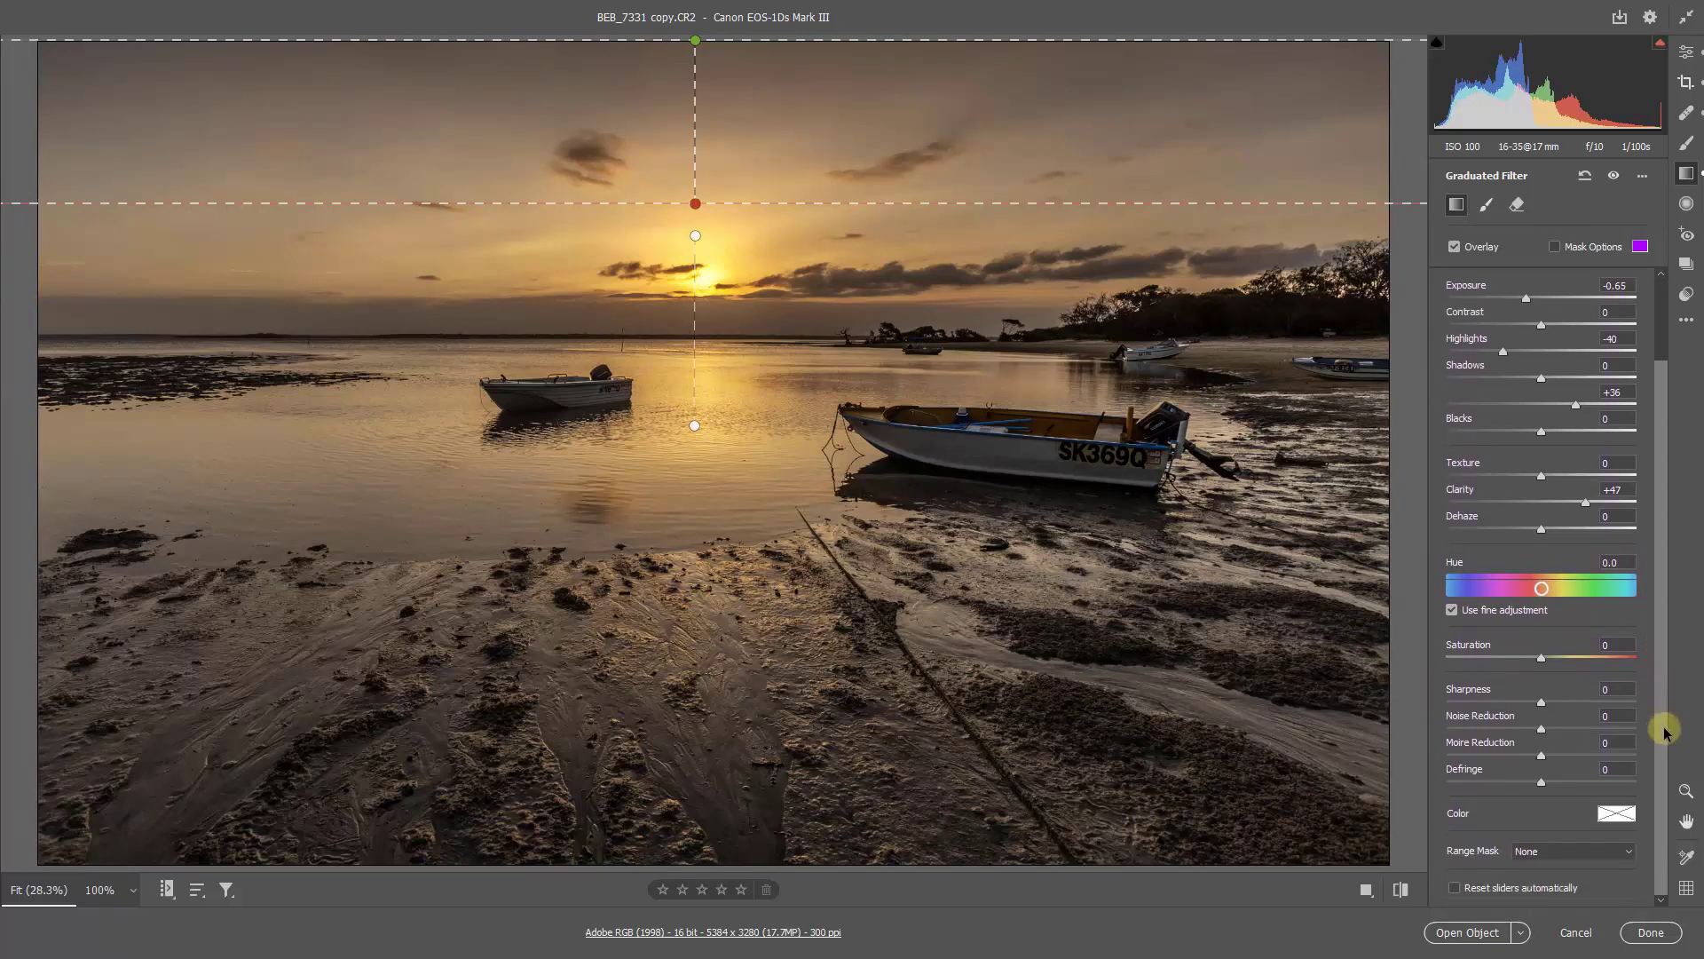
left_click(1618, 819)
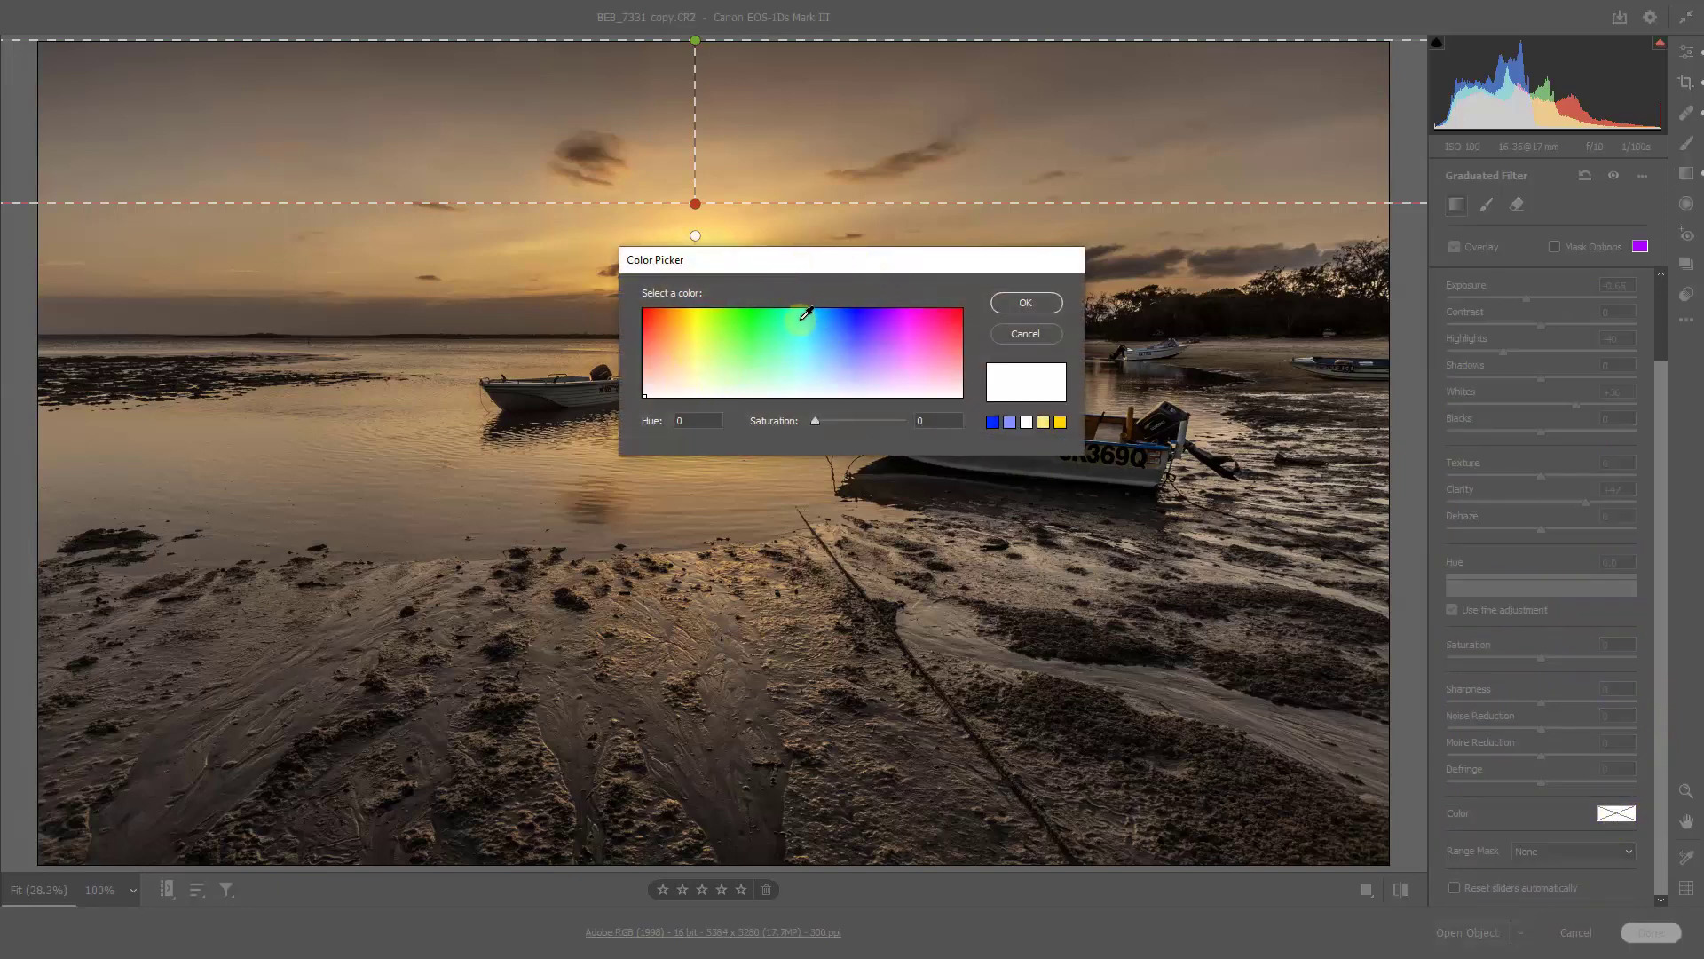
left_click(666, 308)
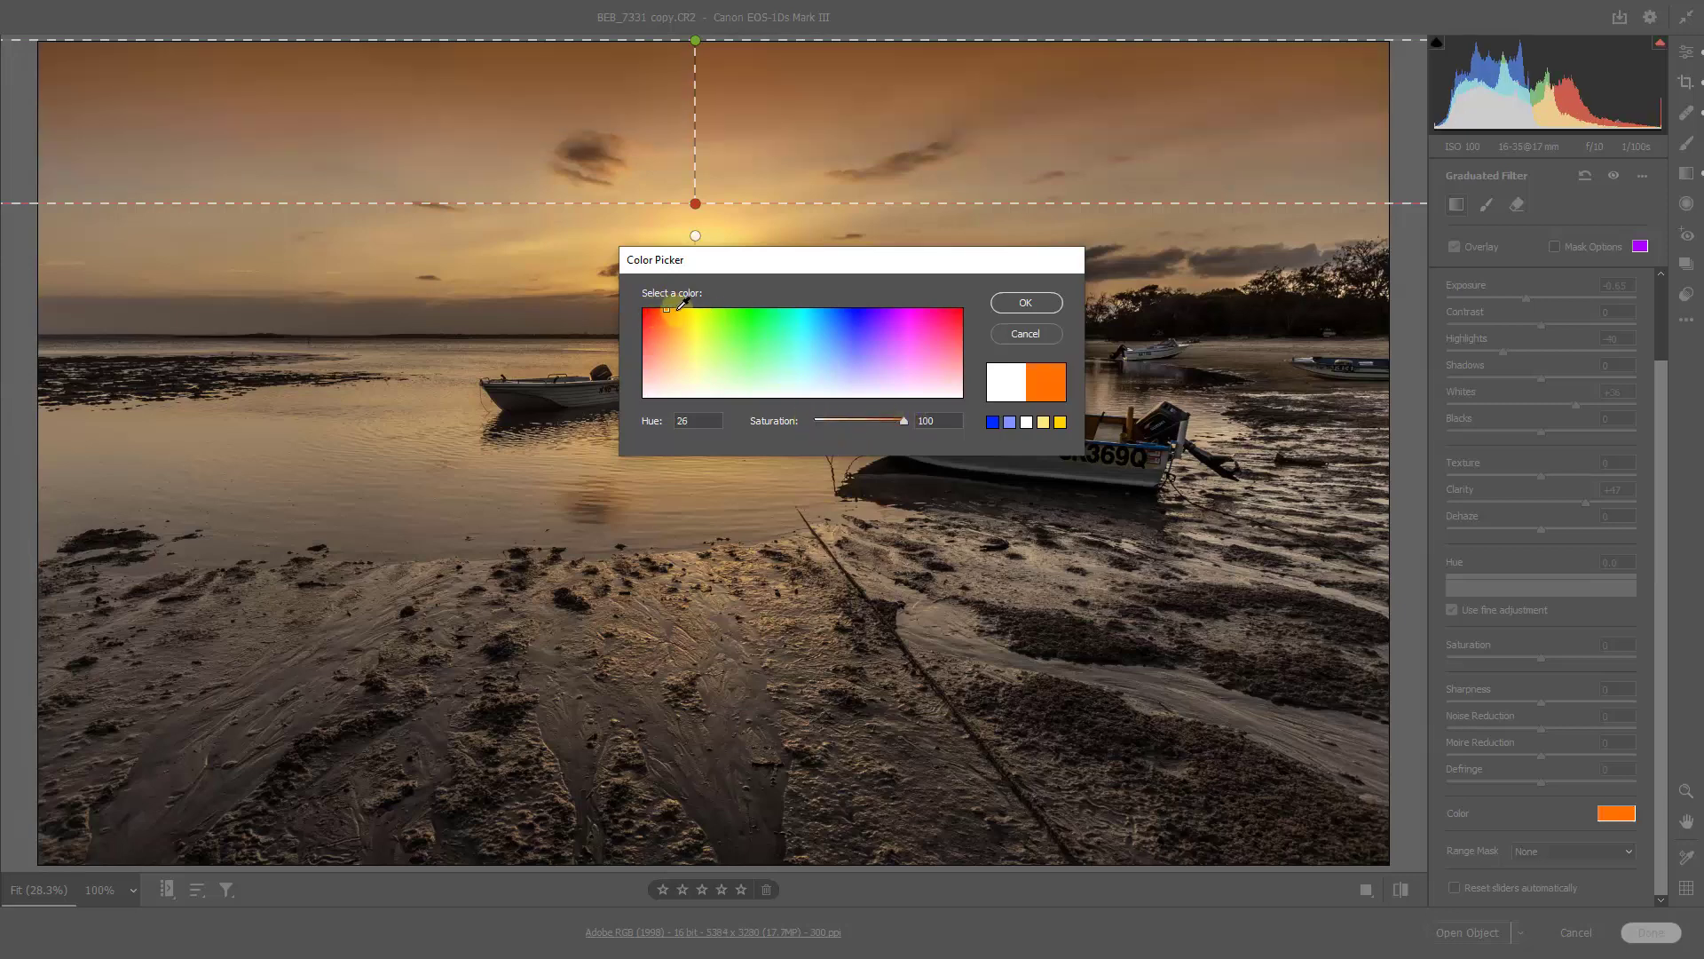
left_click(670, 308)
mouse_move(670, 308)
left_mouse_down()
mouse_move(956, 308)
mouse_move(842, 308)
mouse_move(849, 296)
left_mouse_up()
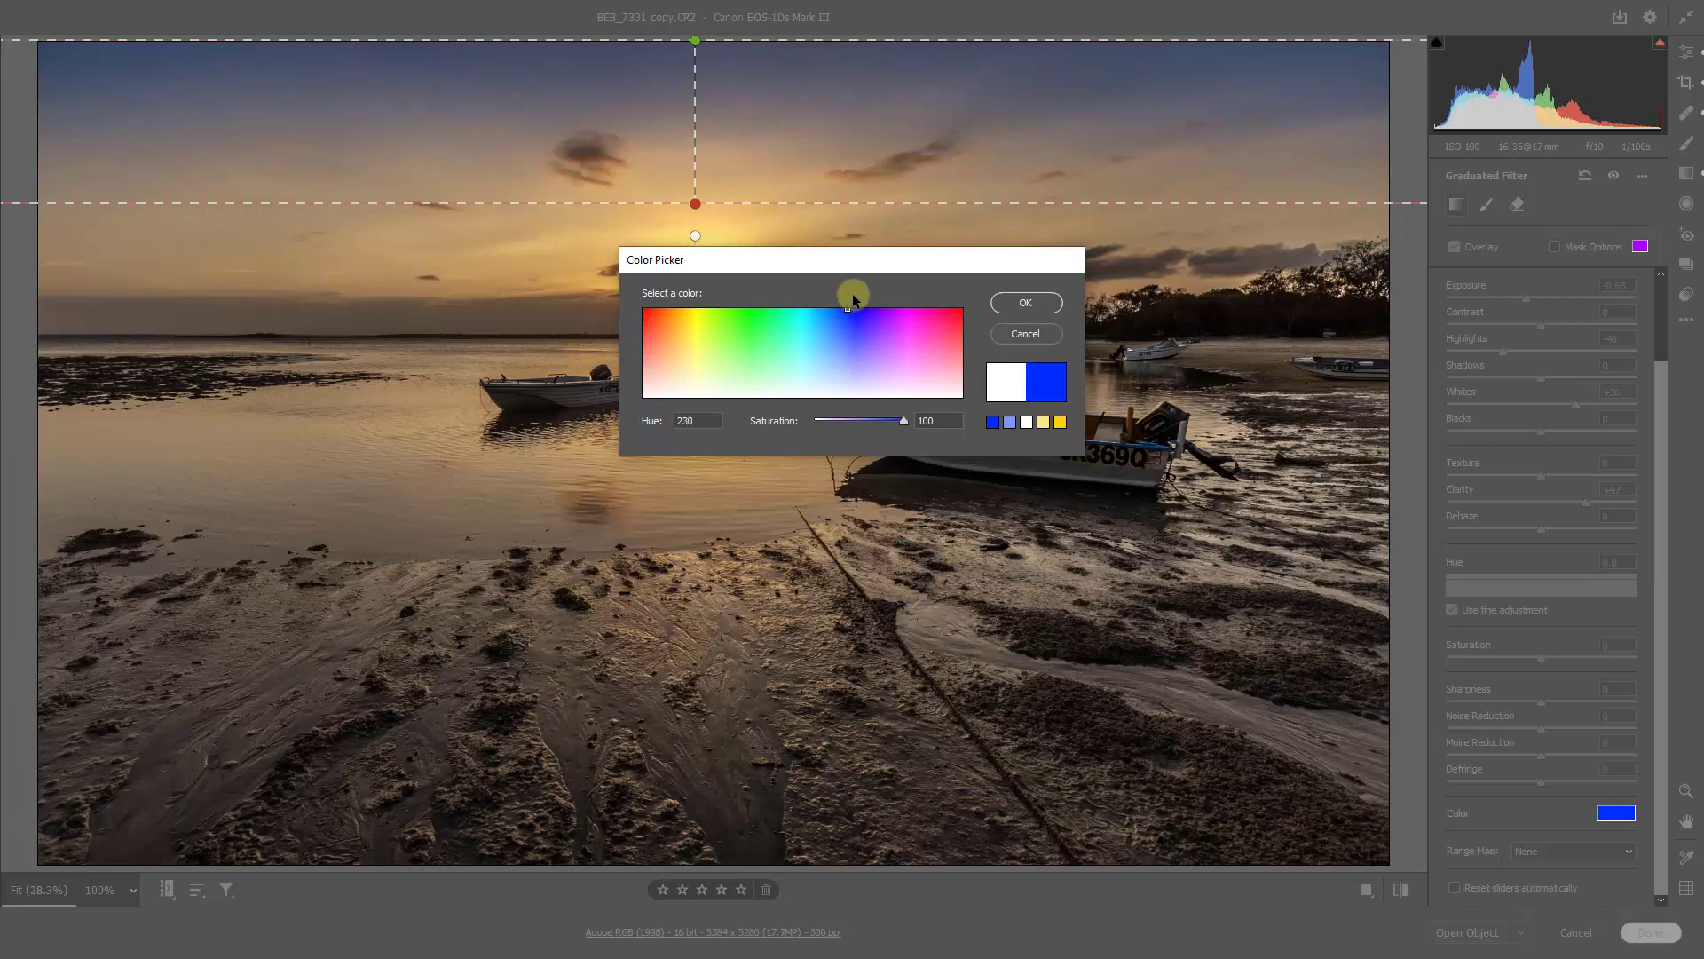
left_click_drag(925, 435, 886, 421)
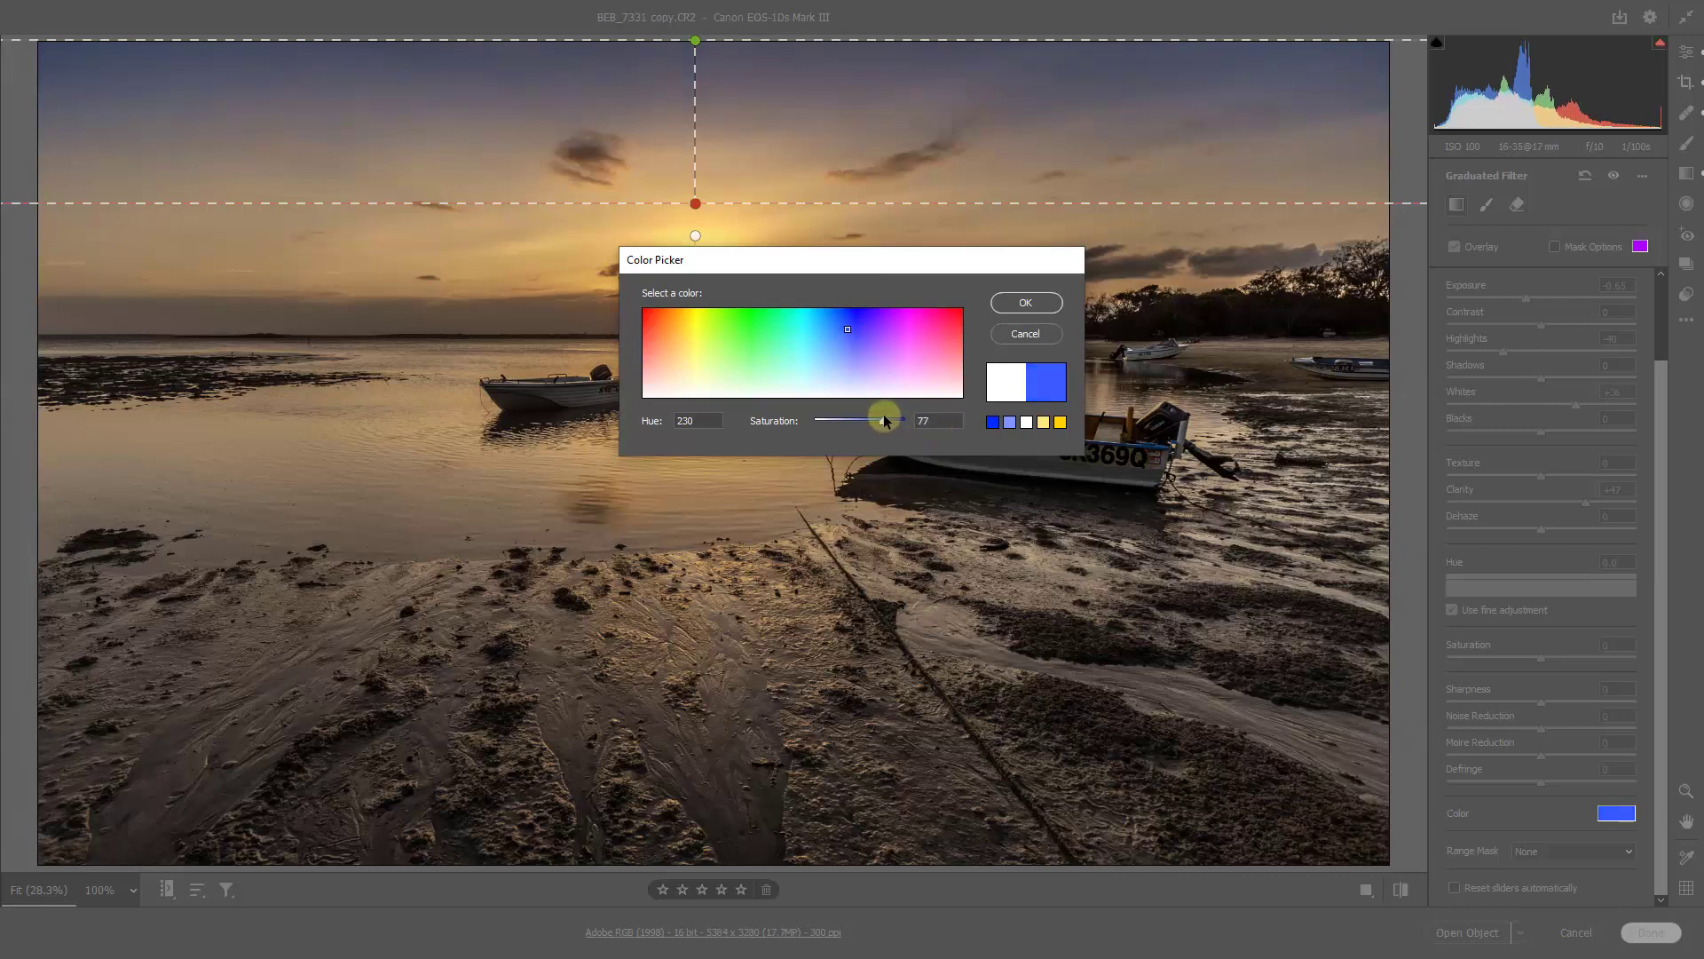
left_click_drag(847, 327, 847, 327)
left_click(1037, 303)
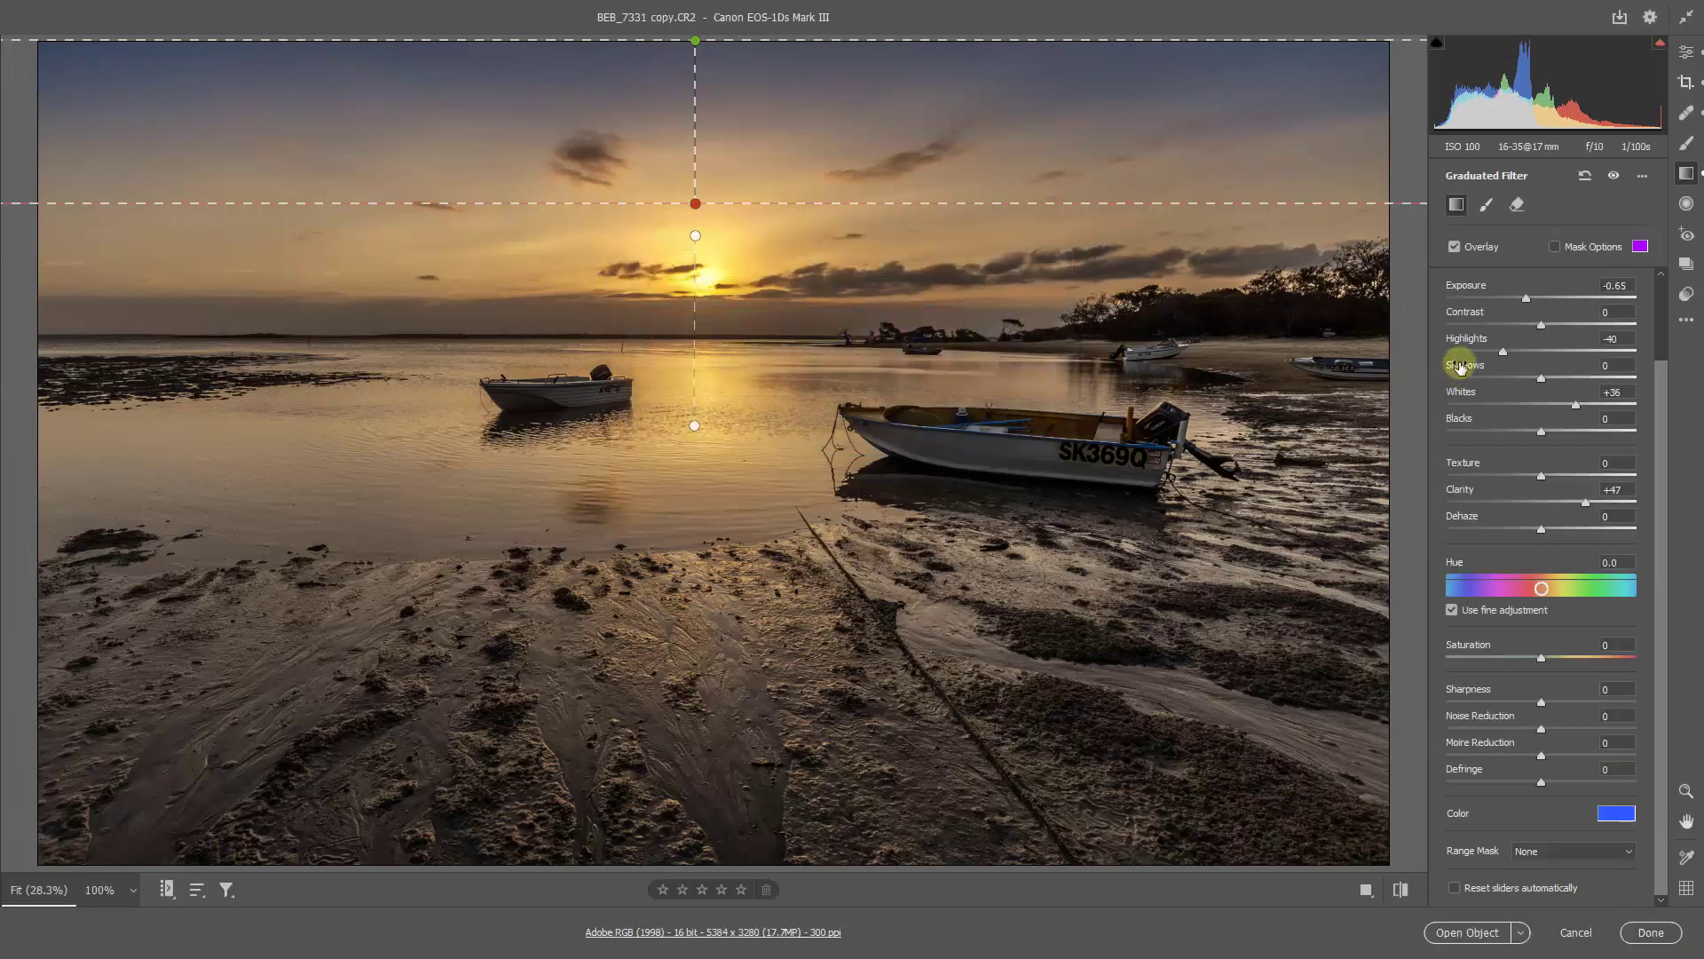
Step: Lower the blue-tinted sky filter's Exposure to -0.80 and the whole photo's Exposure to -0.55
left_click_drag(1520, 294, 1520, 295)
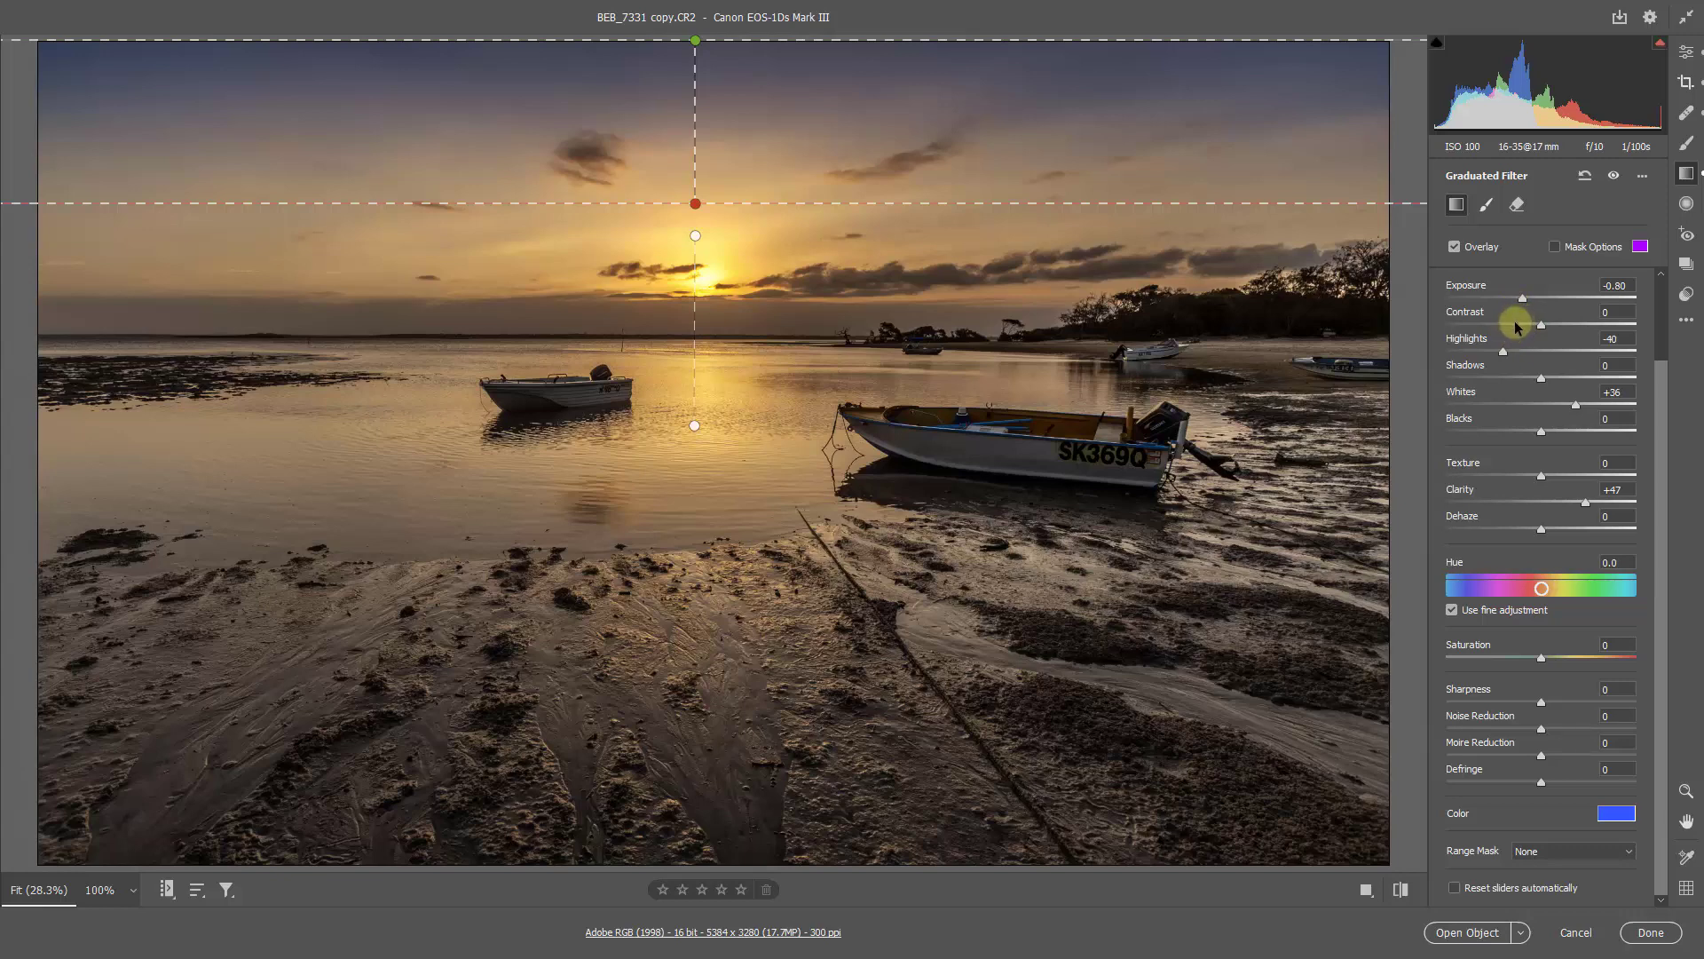
key("e")
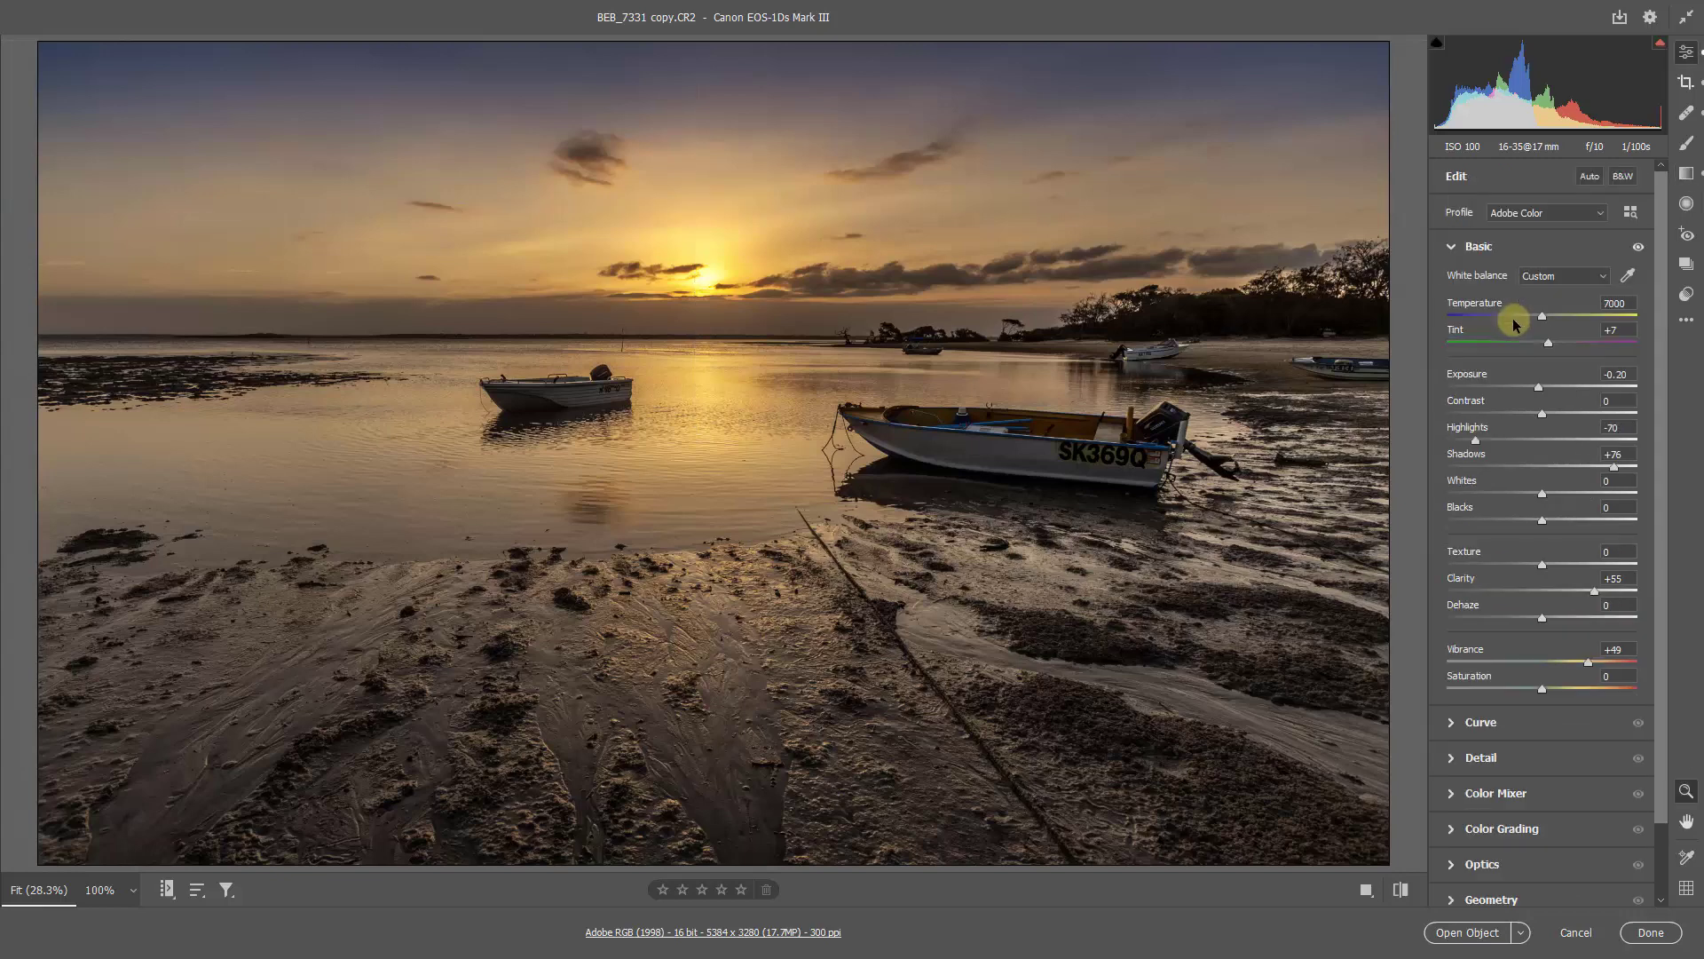
left_click(1453, 246)
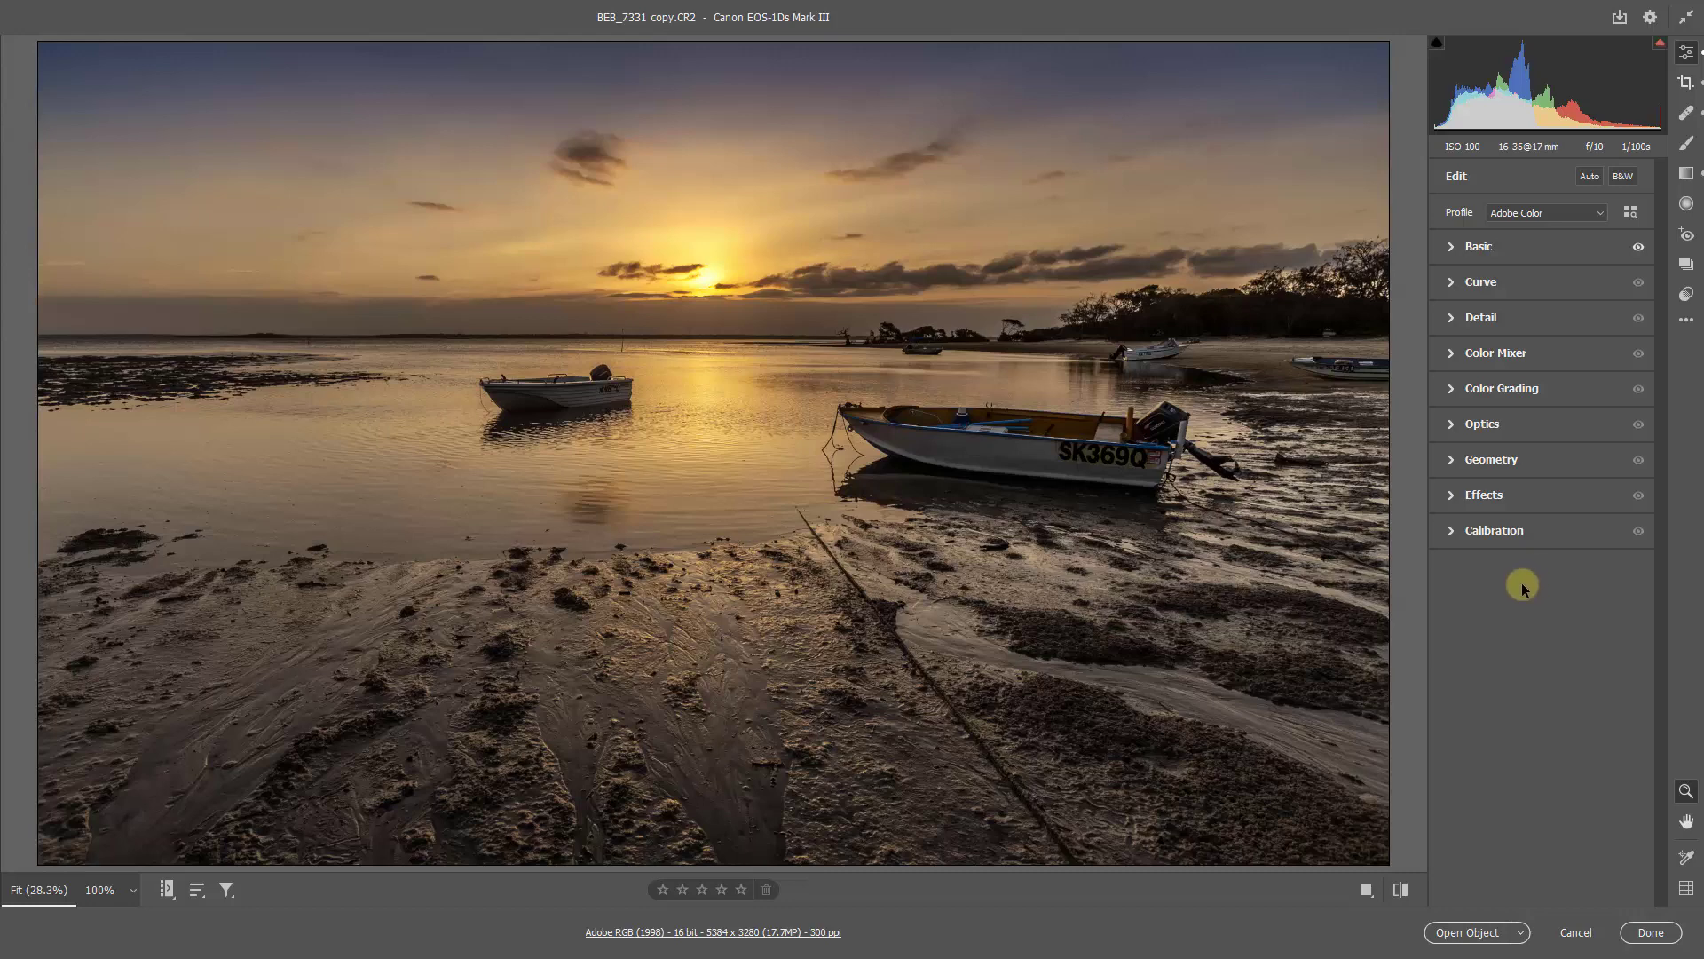
left_click(1450, 248)
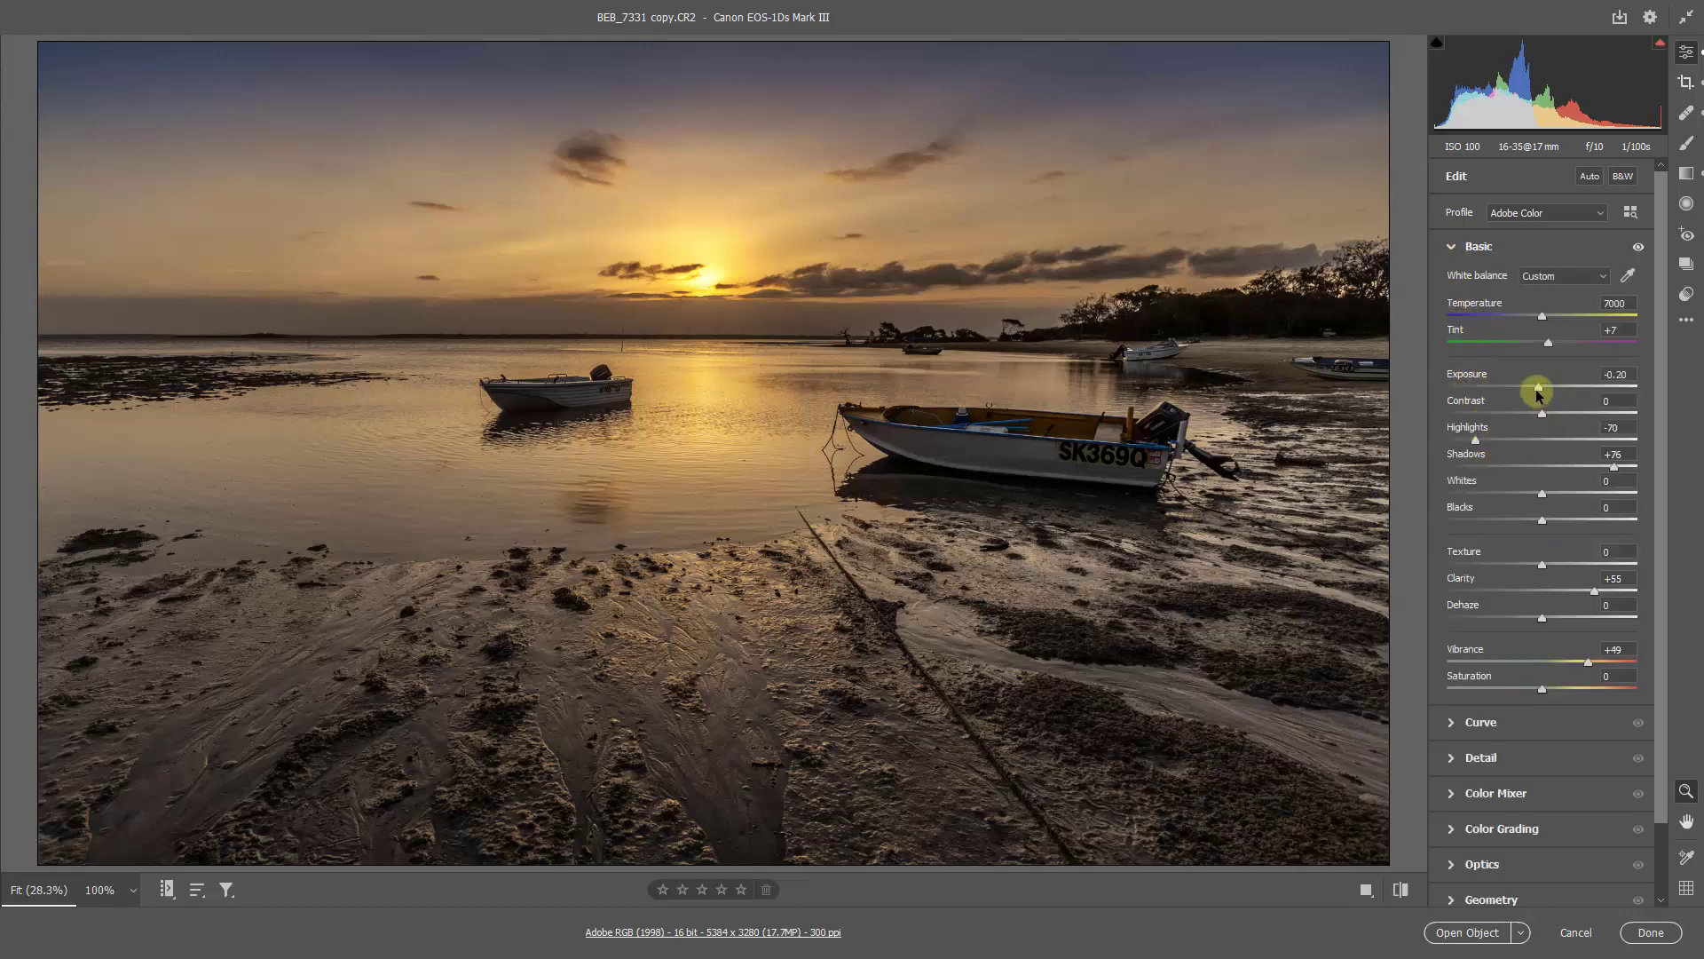
left_click_drag(1539, 388, 1533, 388)
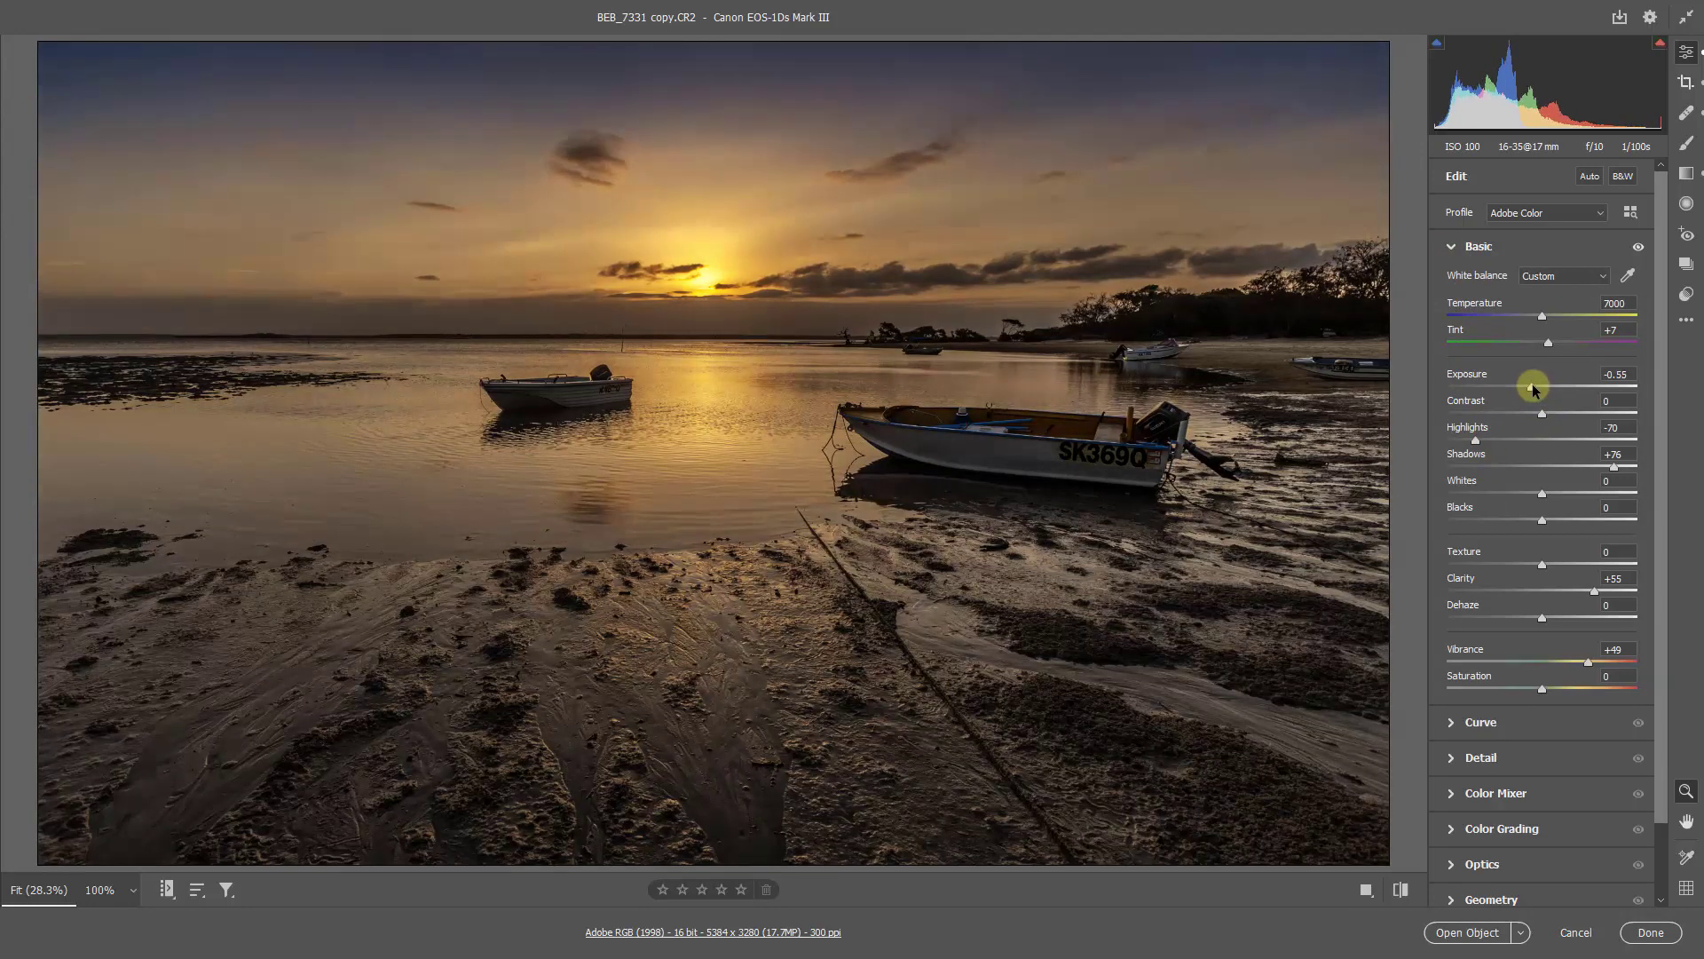
left_click_drag(1530, 388, 1526, 389)
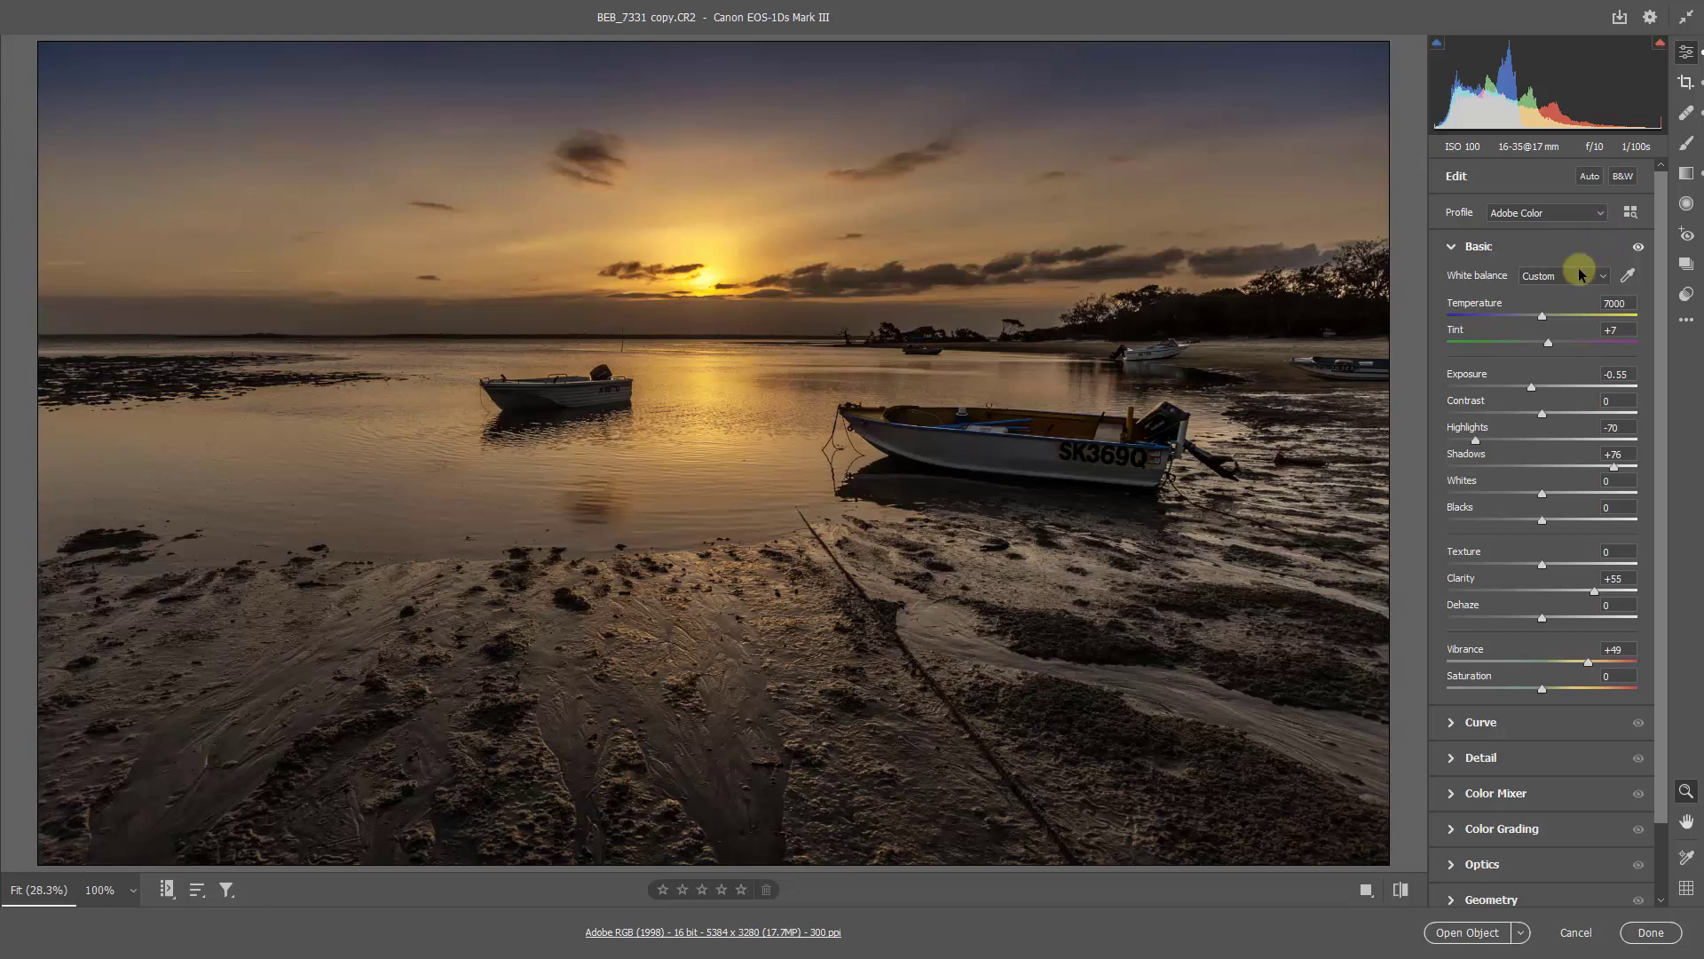
Step: Add a graduated filter from the photo's left edge to the larger boat's bow, reset its settings and set its Exposure to -0.30
left_click(1687, 175)
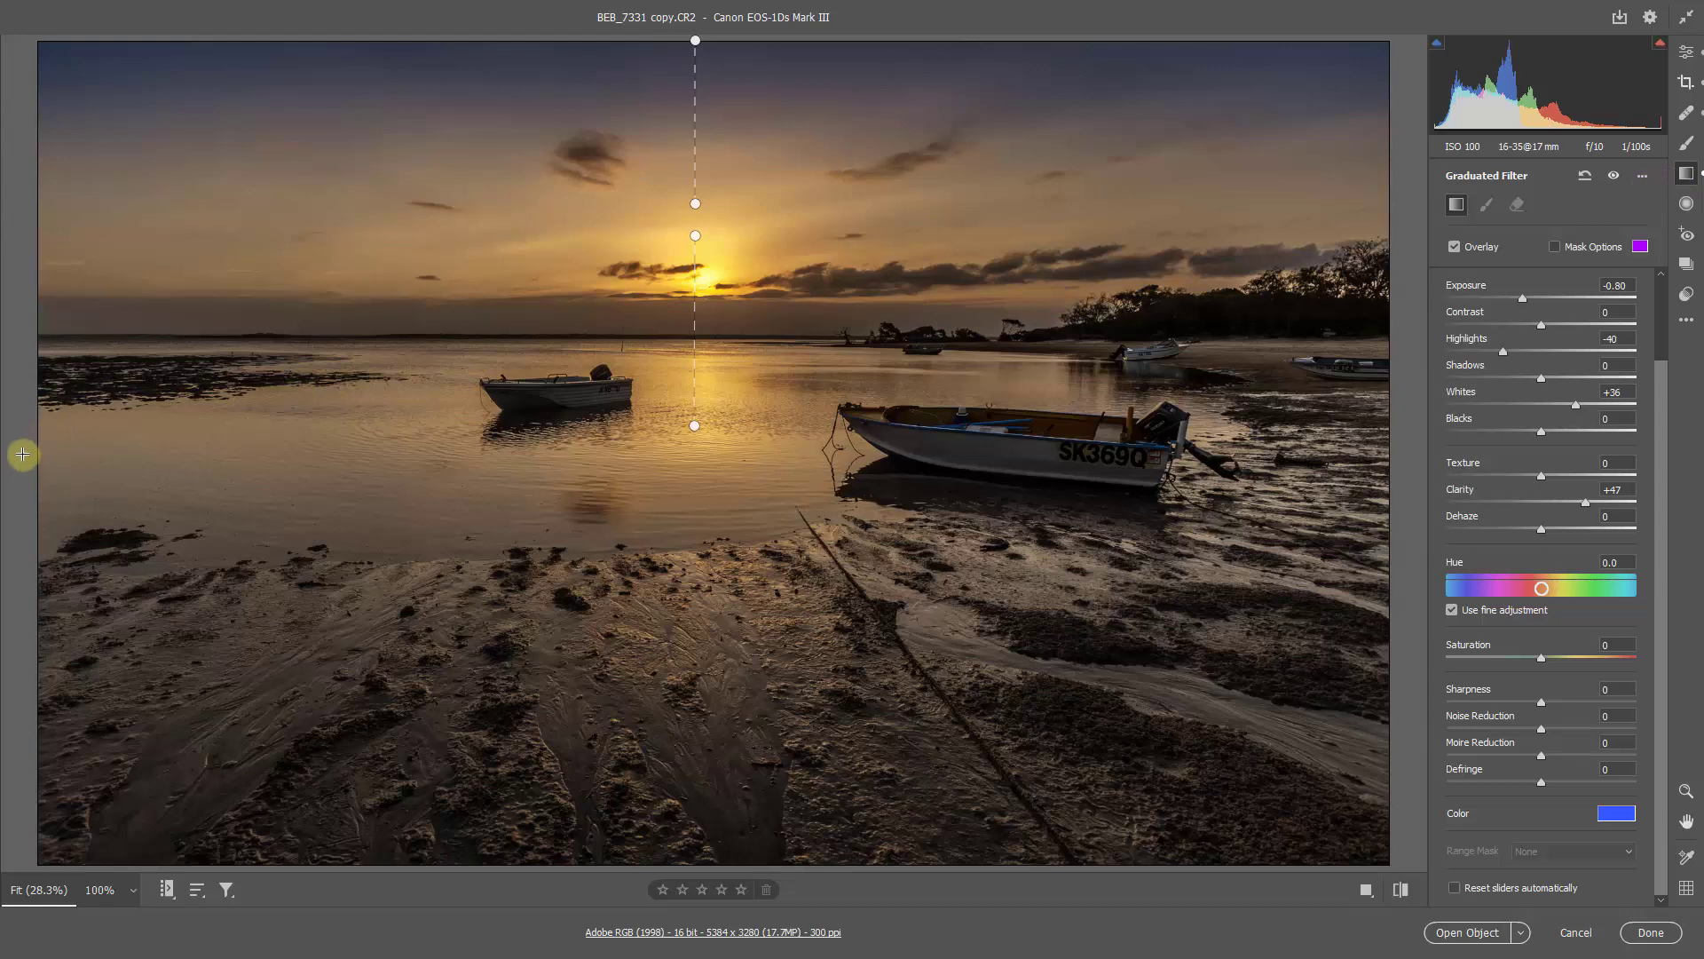
left_click_drag(20, 444, 889, 446)
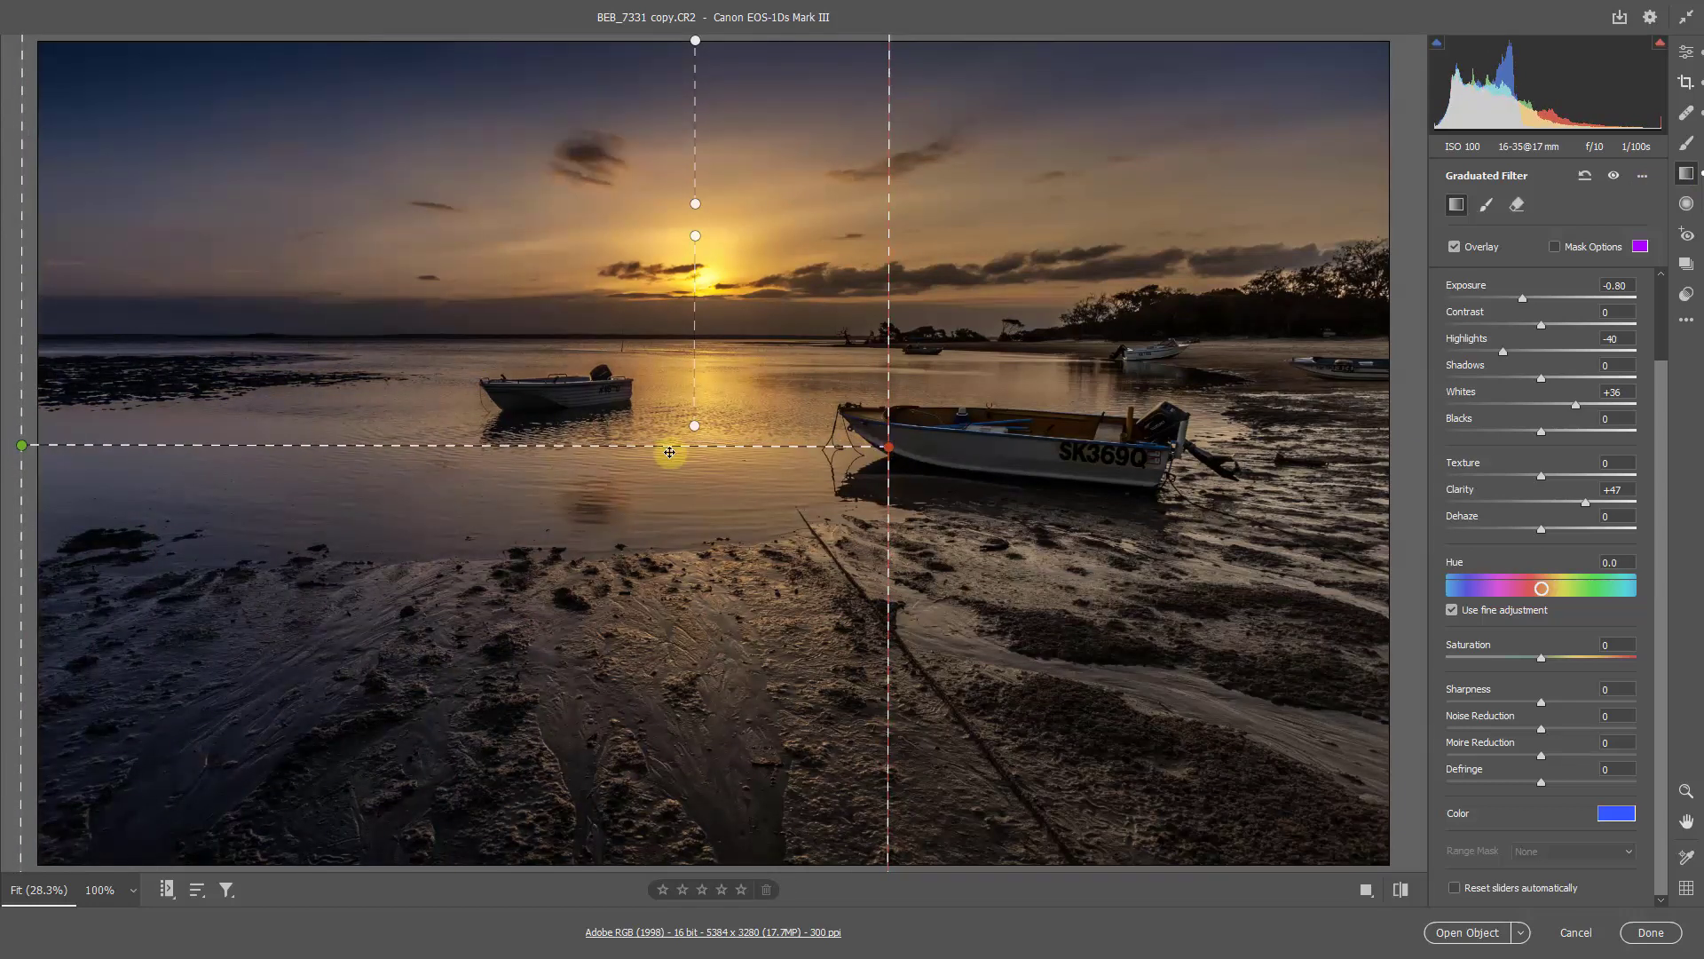
right_click(434, 481)
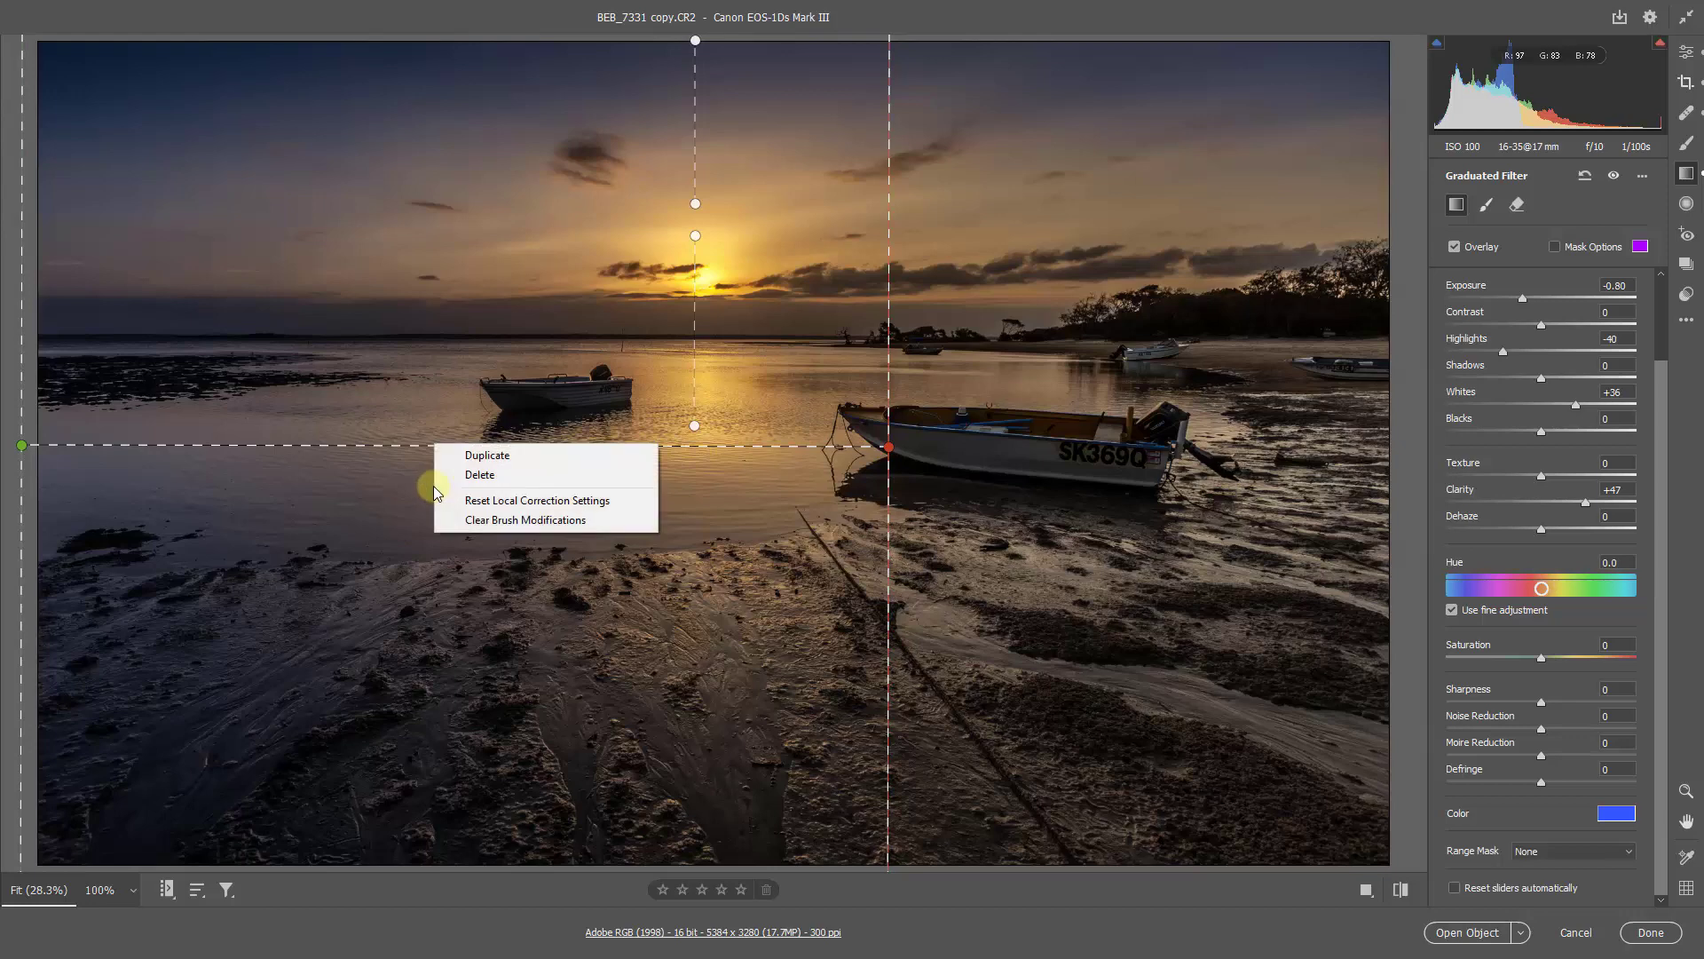
left_click(477, 502)
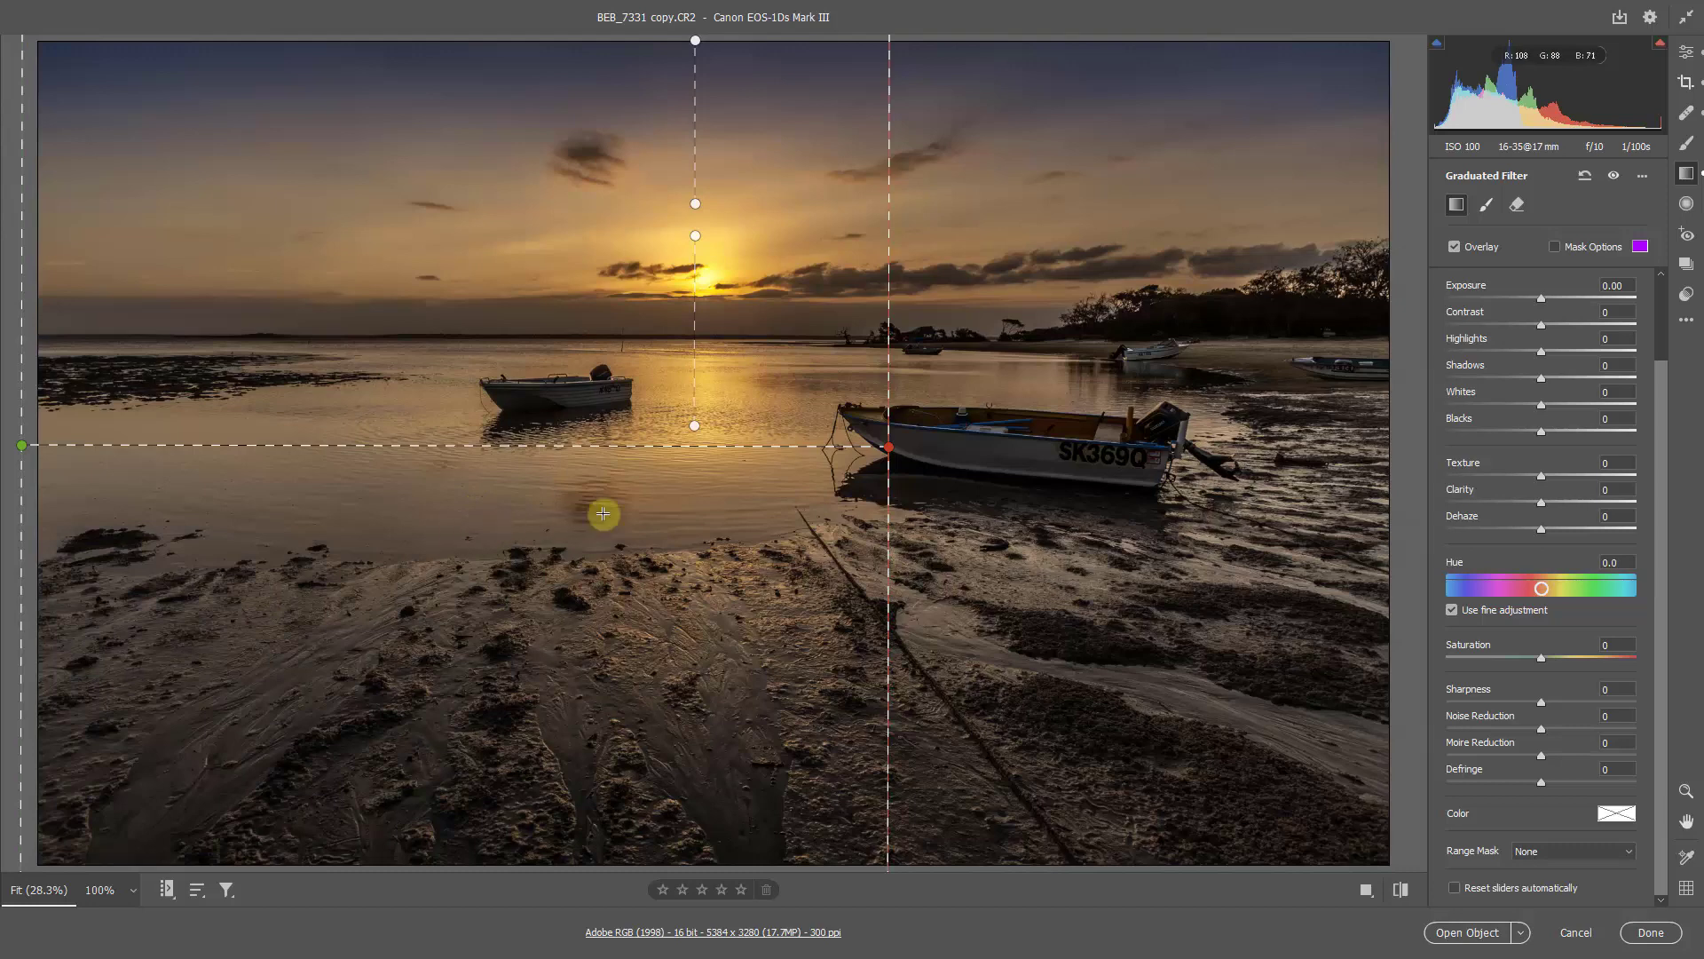
key("v")
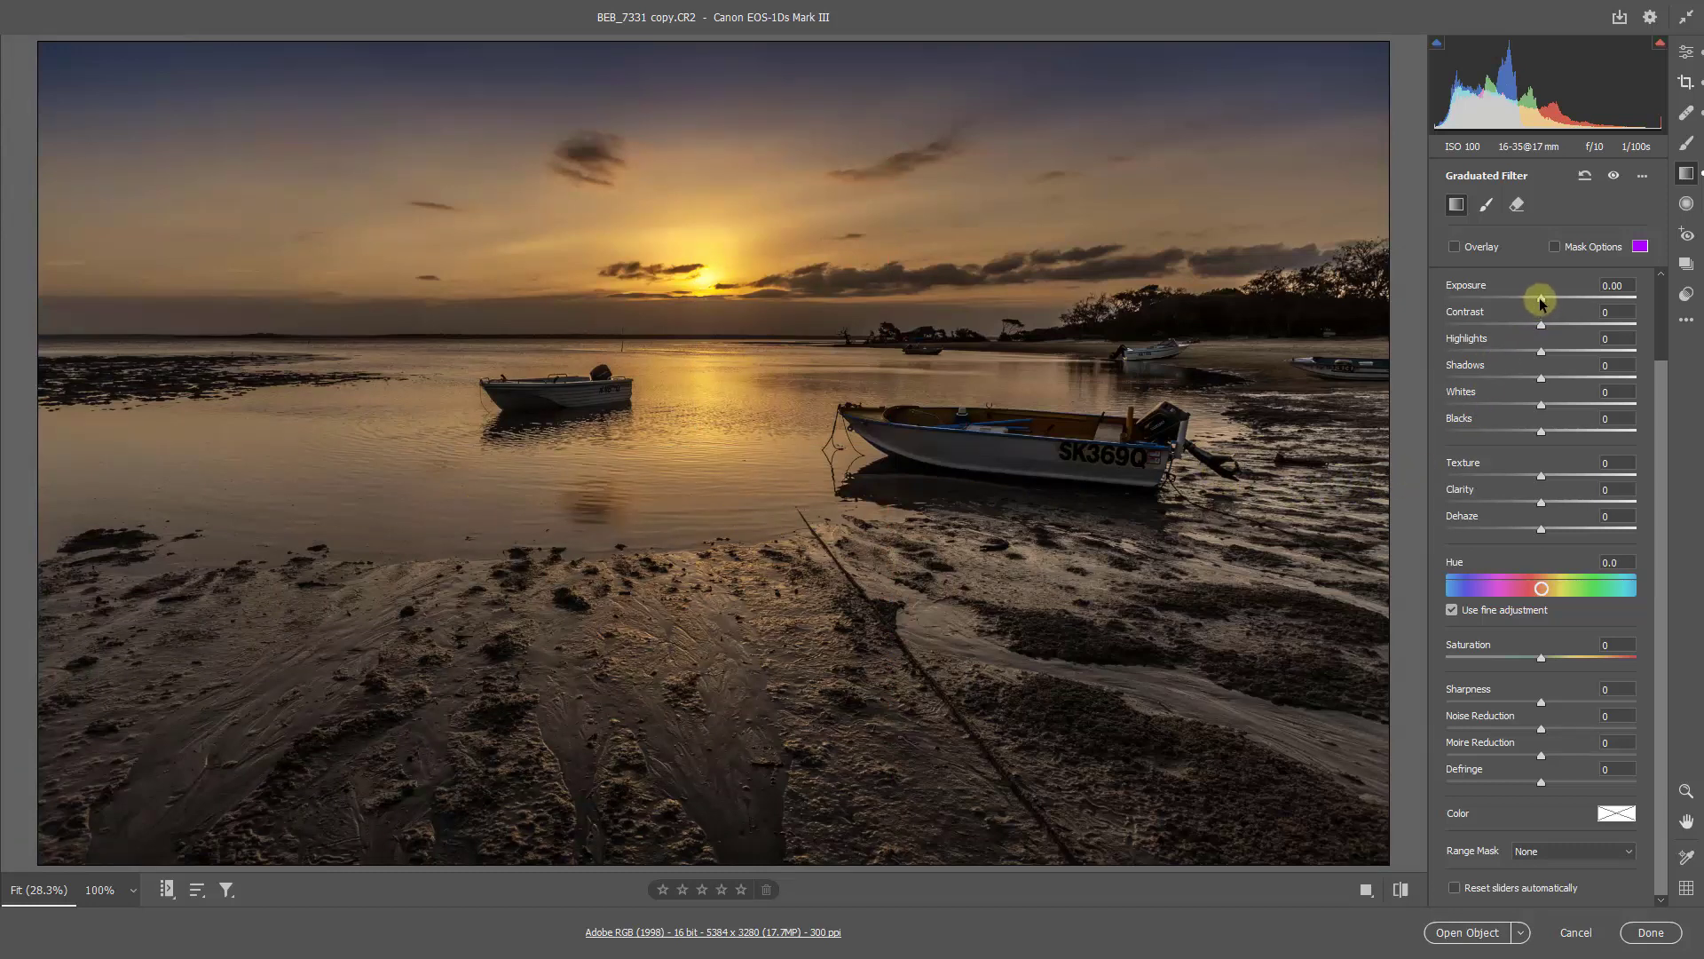
left_click_drag(1539, 302, 1532, 305)
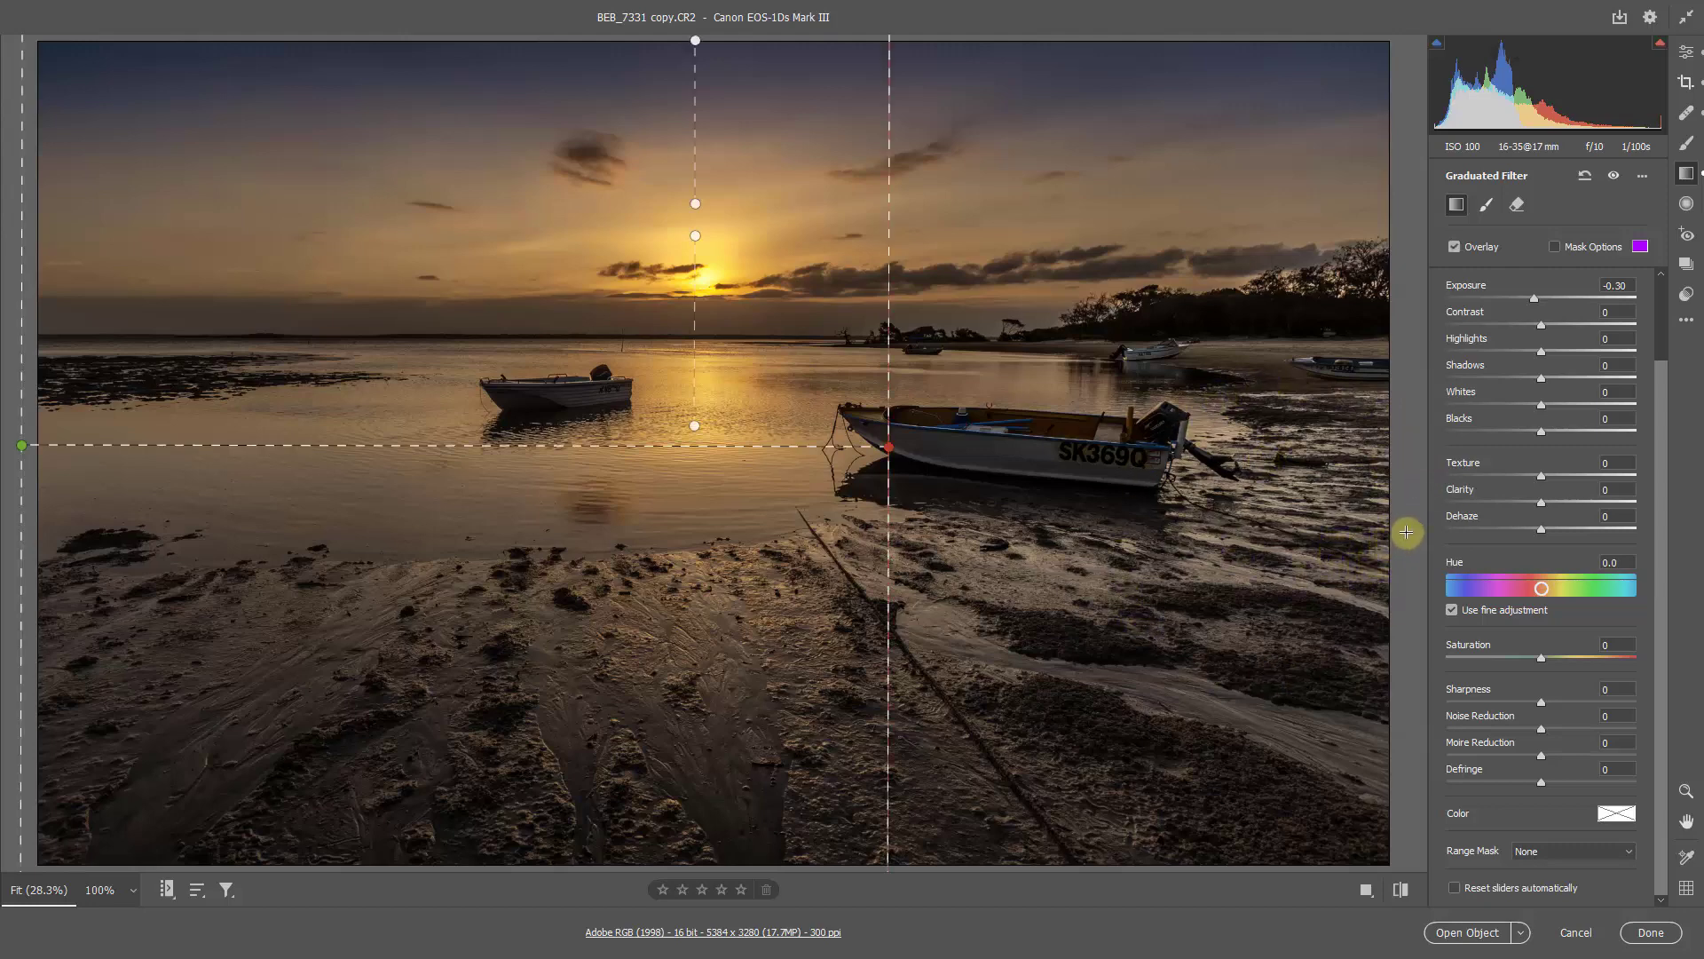
Step: Add a graduated filter from the photo's right edge to the larger boat's stern and set its Exposure to -0.10
left_click_drag(1410, 552, 1188, 529)
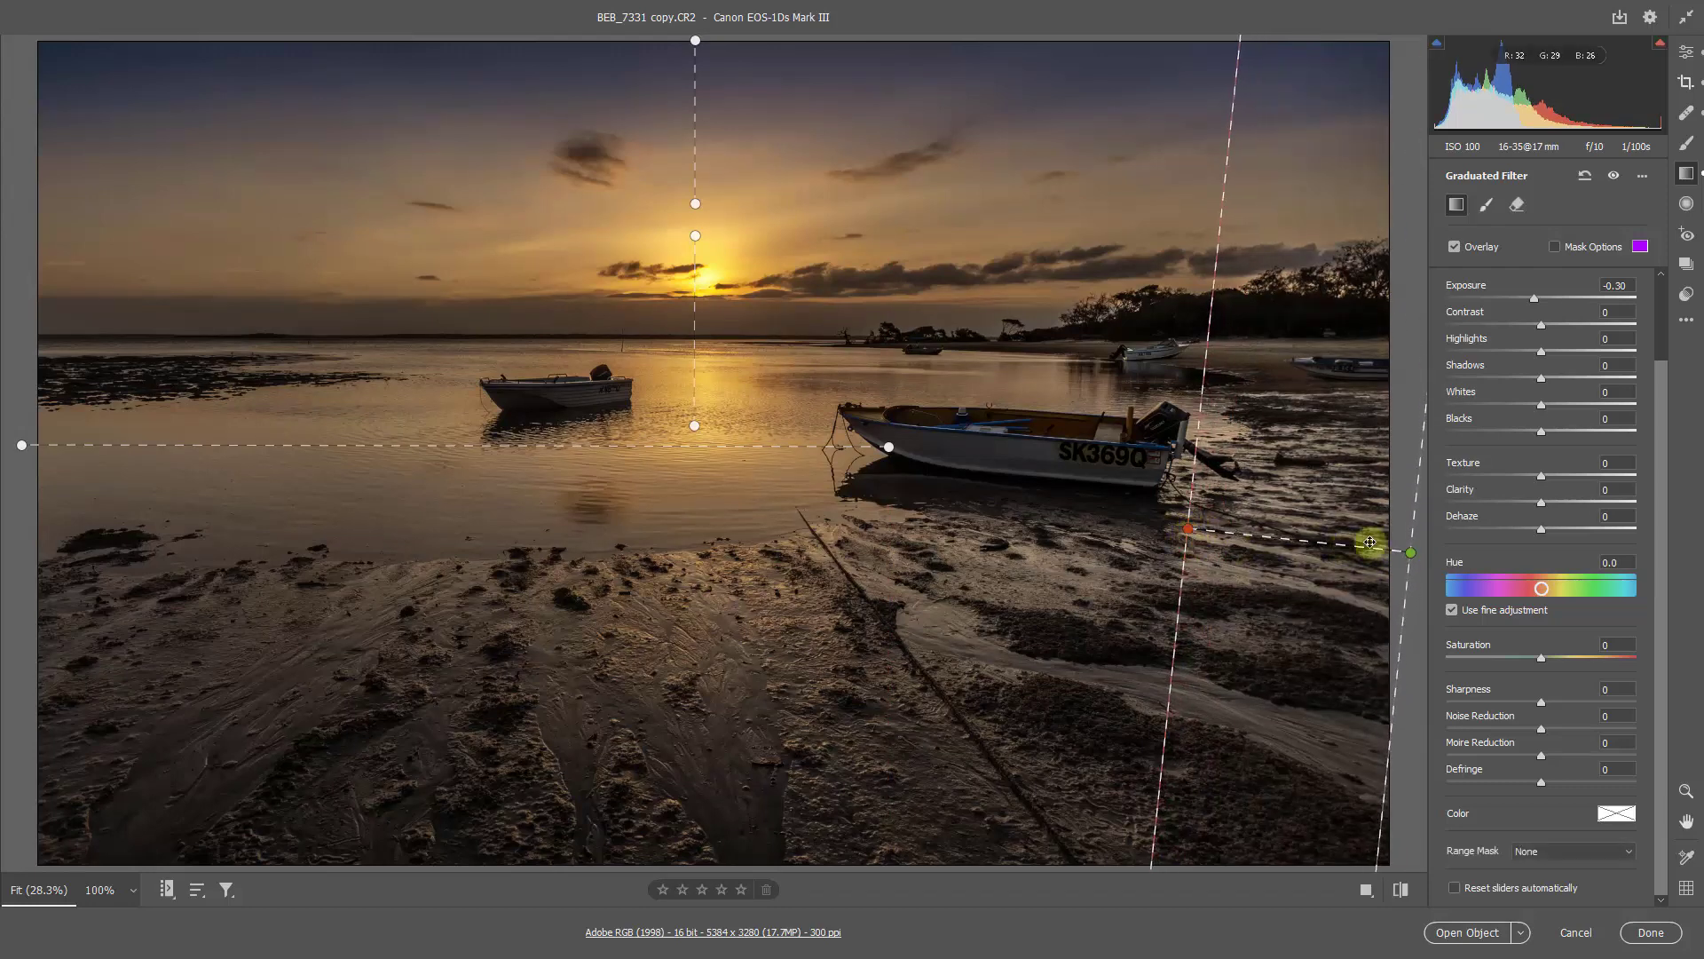
double_click(1538, 300)
key("v")
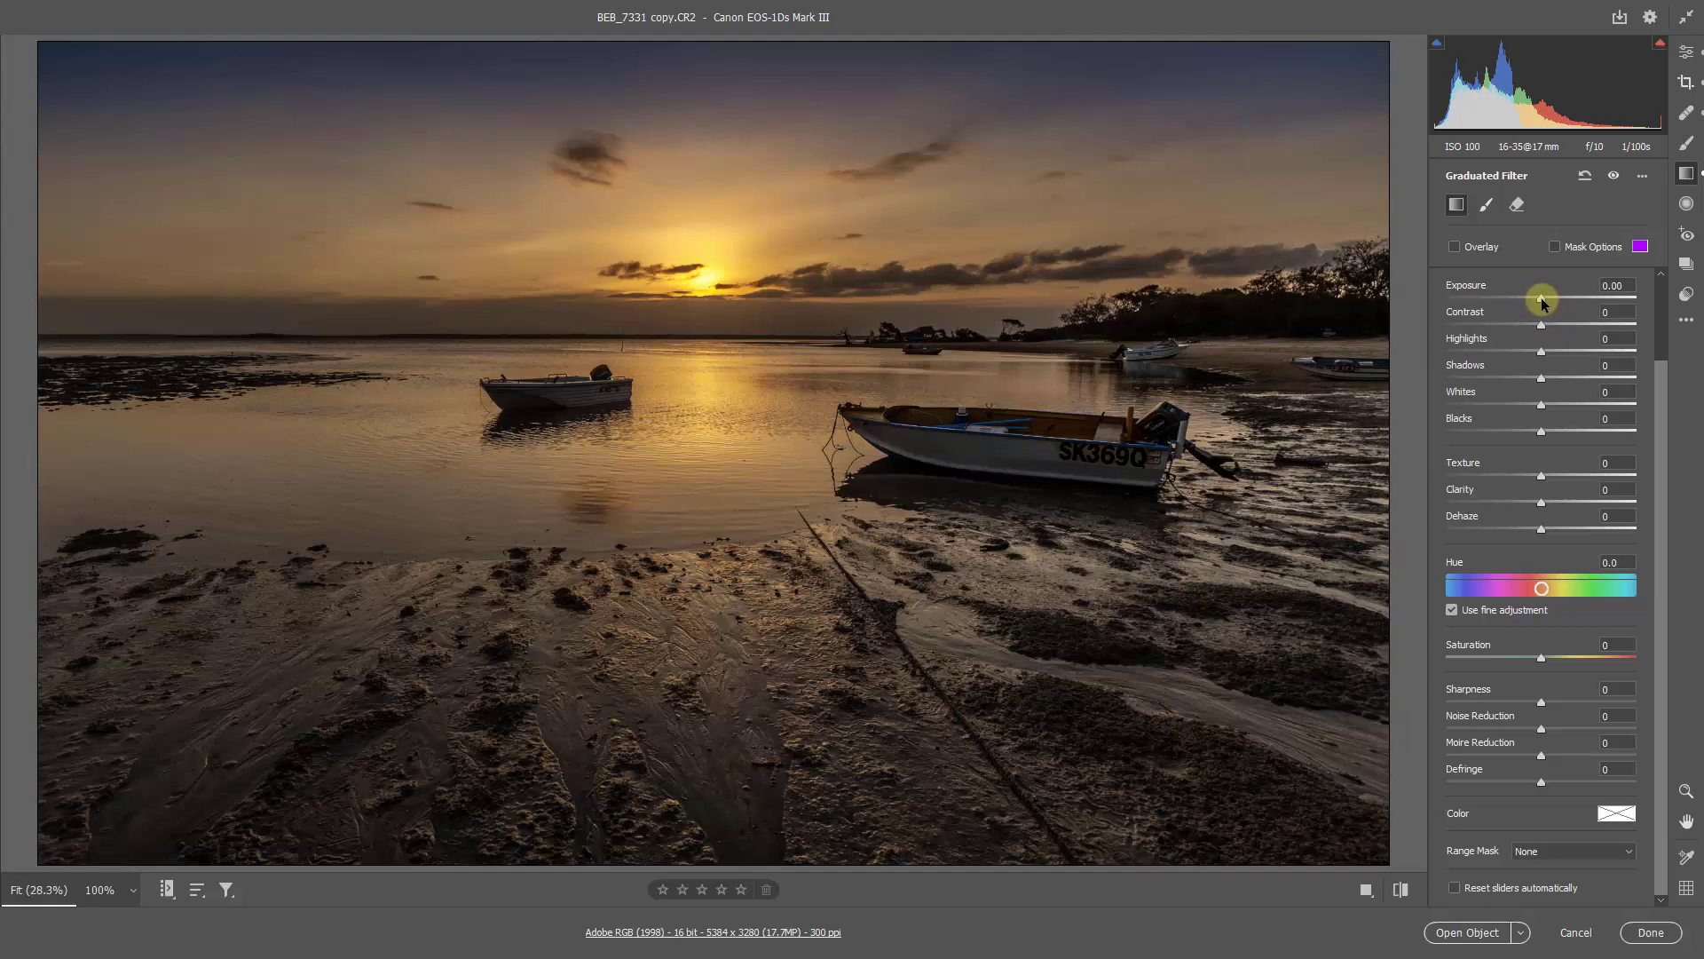
left_click_drag(1539, 303, 1542, 305)
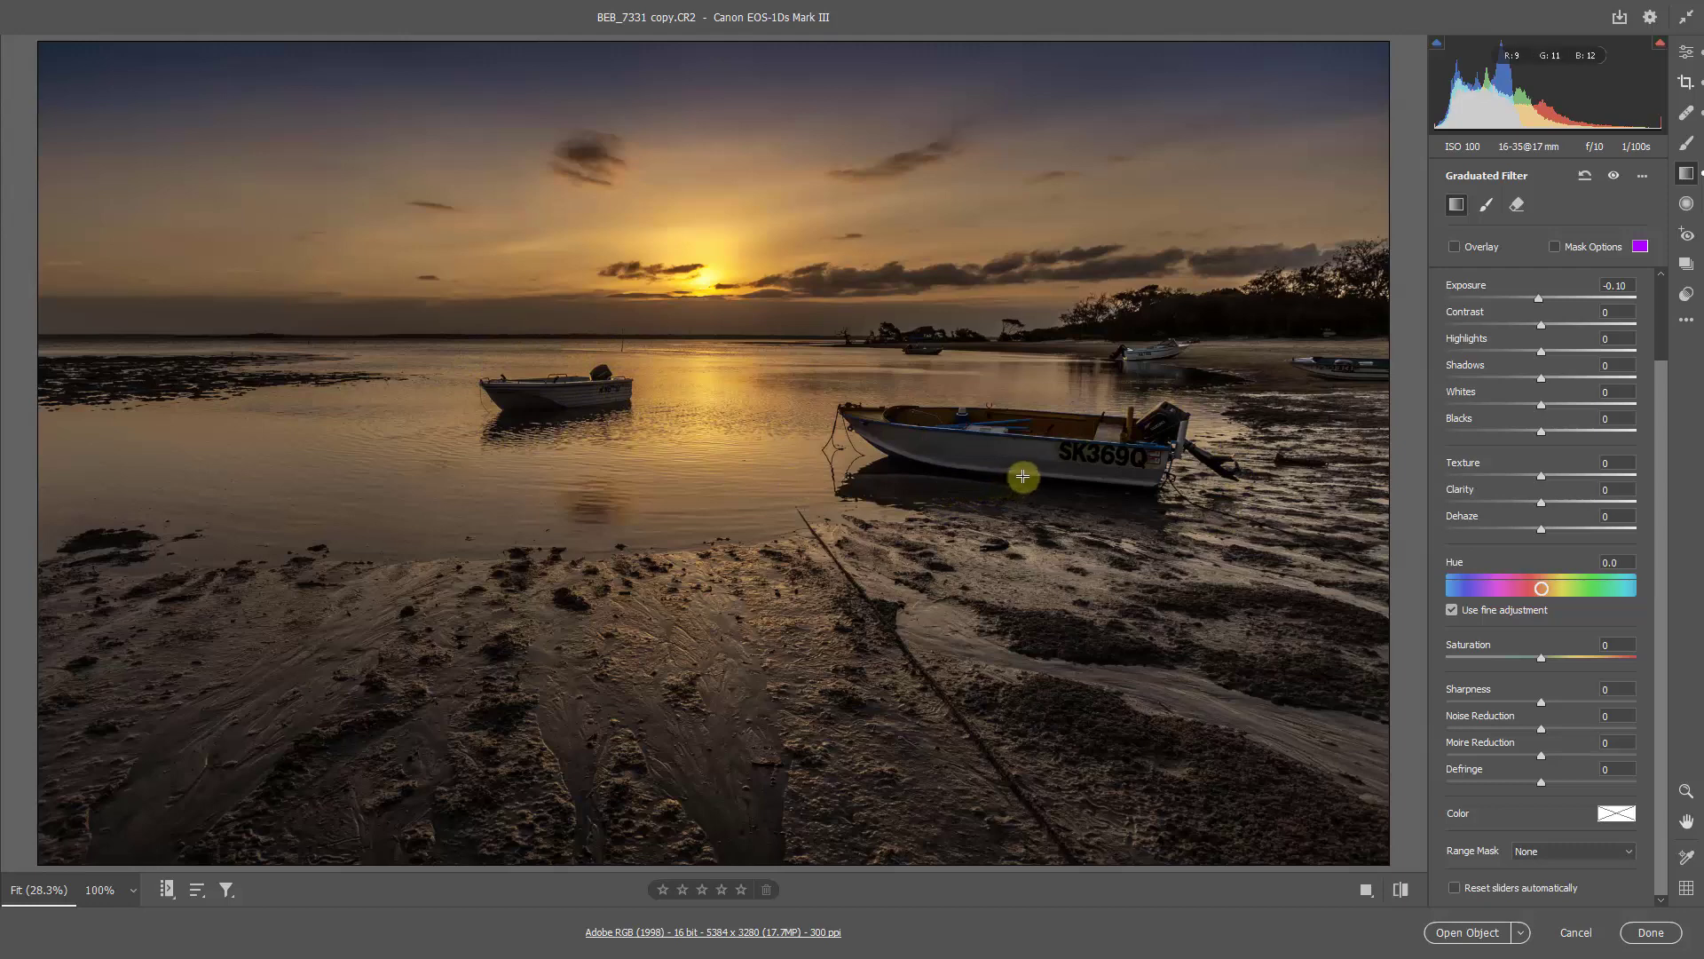
Step: Brighten the larger boat's hull with a size 8 adjustment brush at Exposure +0.55 and Shadows +26, keeping Auto Mask on
key("z")
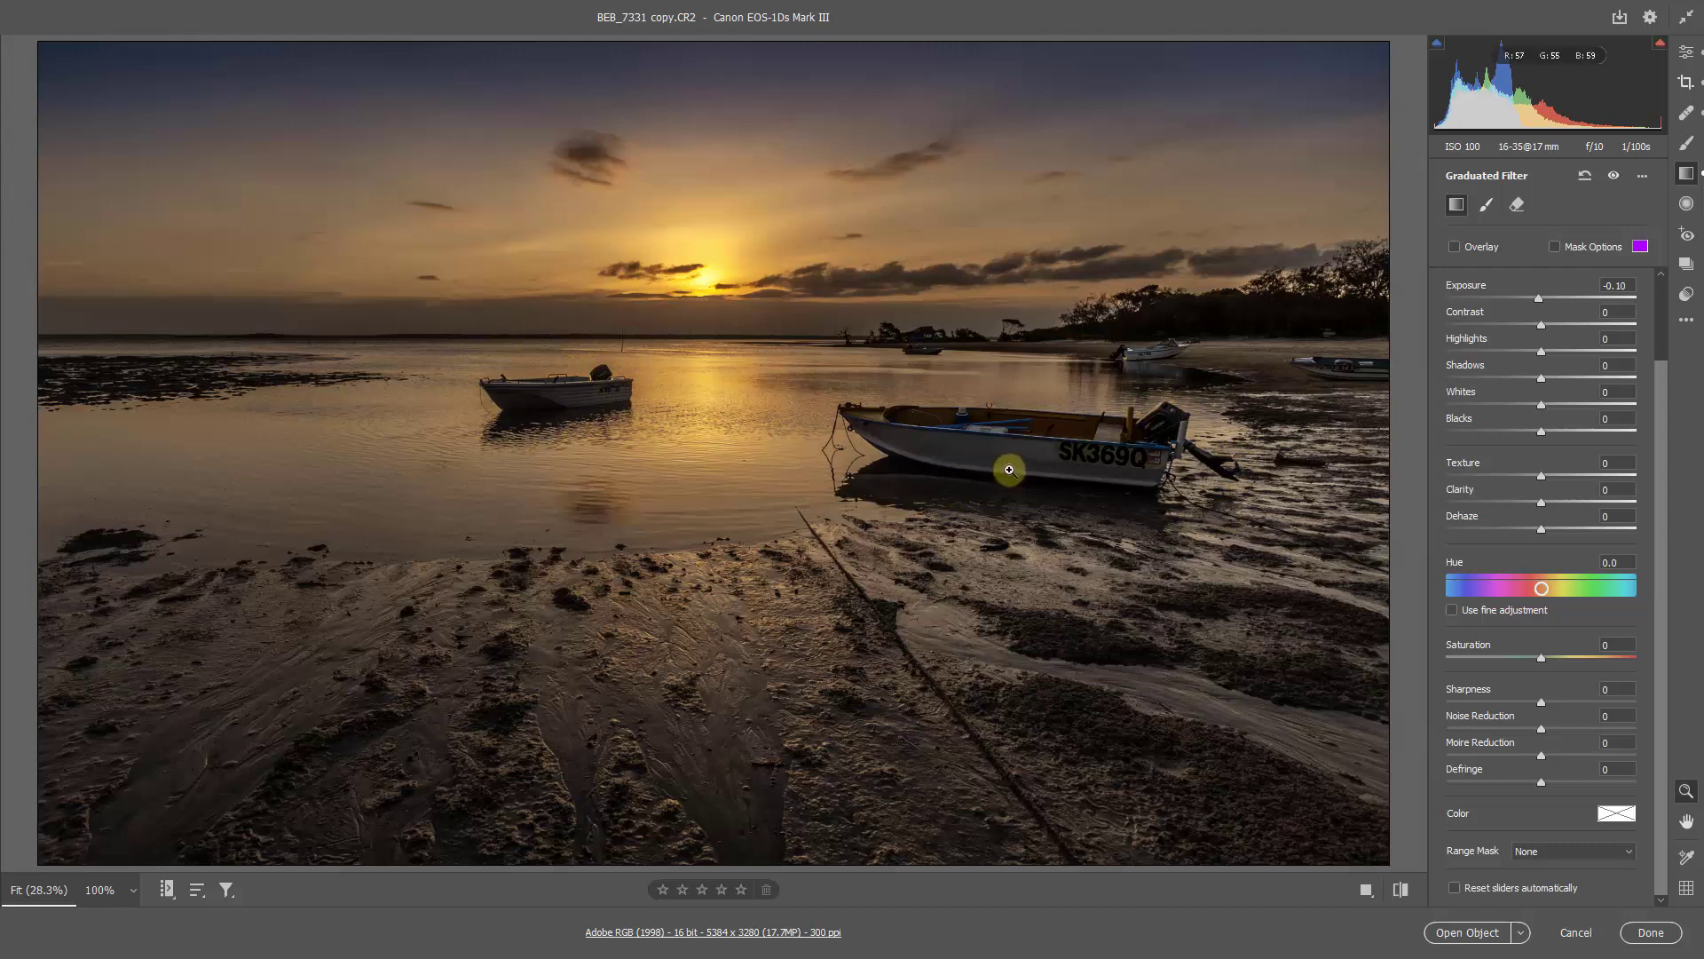
left_click_drag(985, 452, 1059, 386)
key("space")
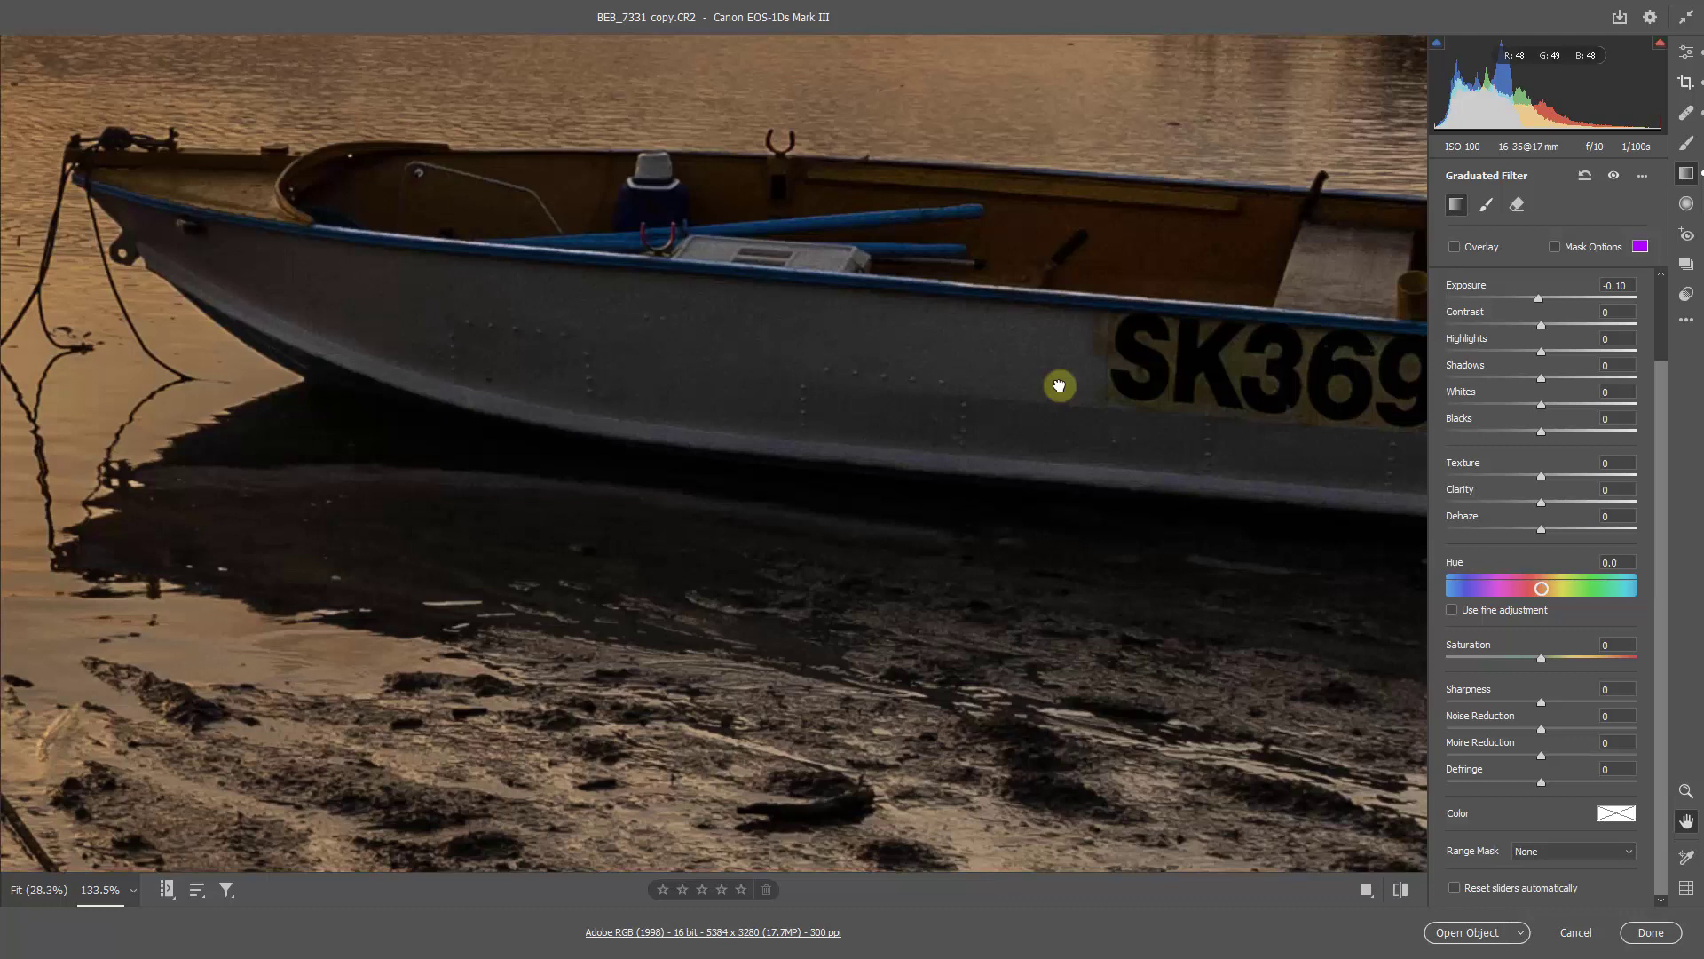
left_click_drag(1060, 385, 1142, 384)
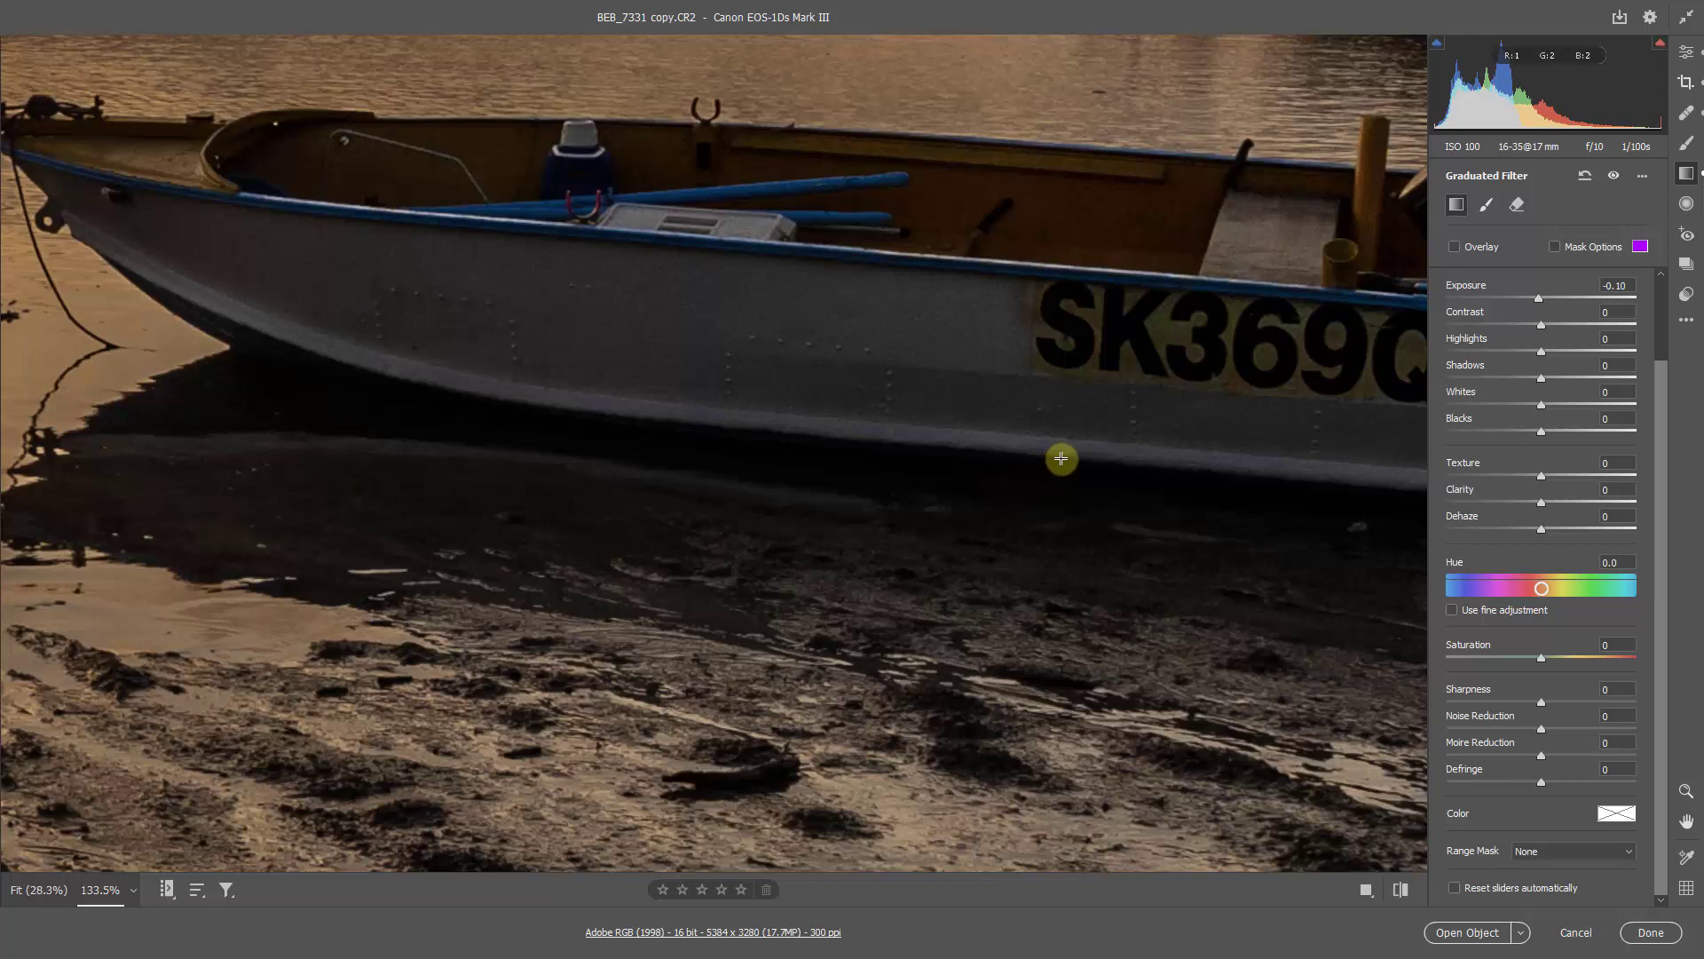
left_click(1687, 147)
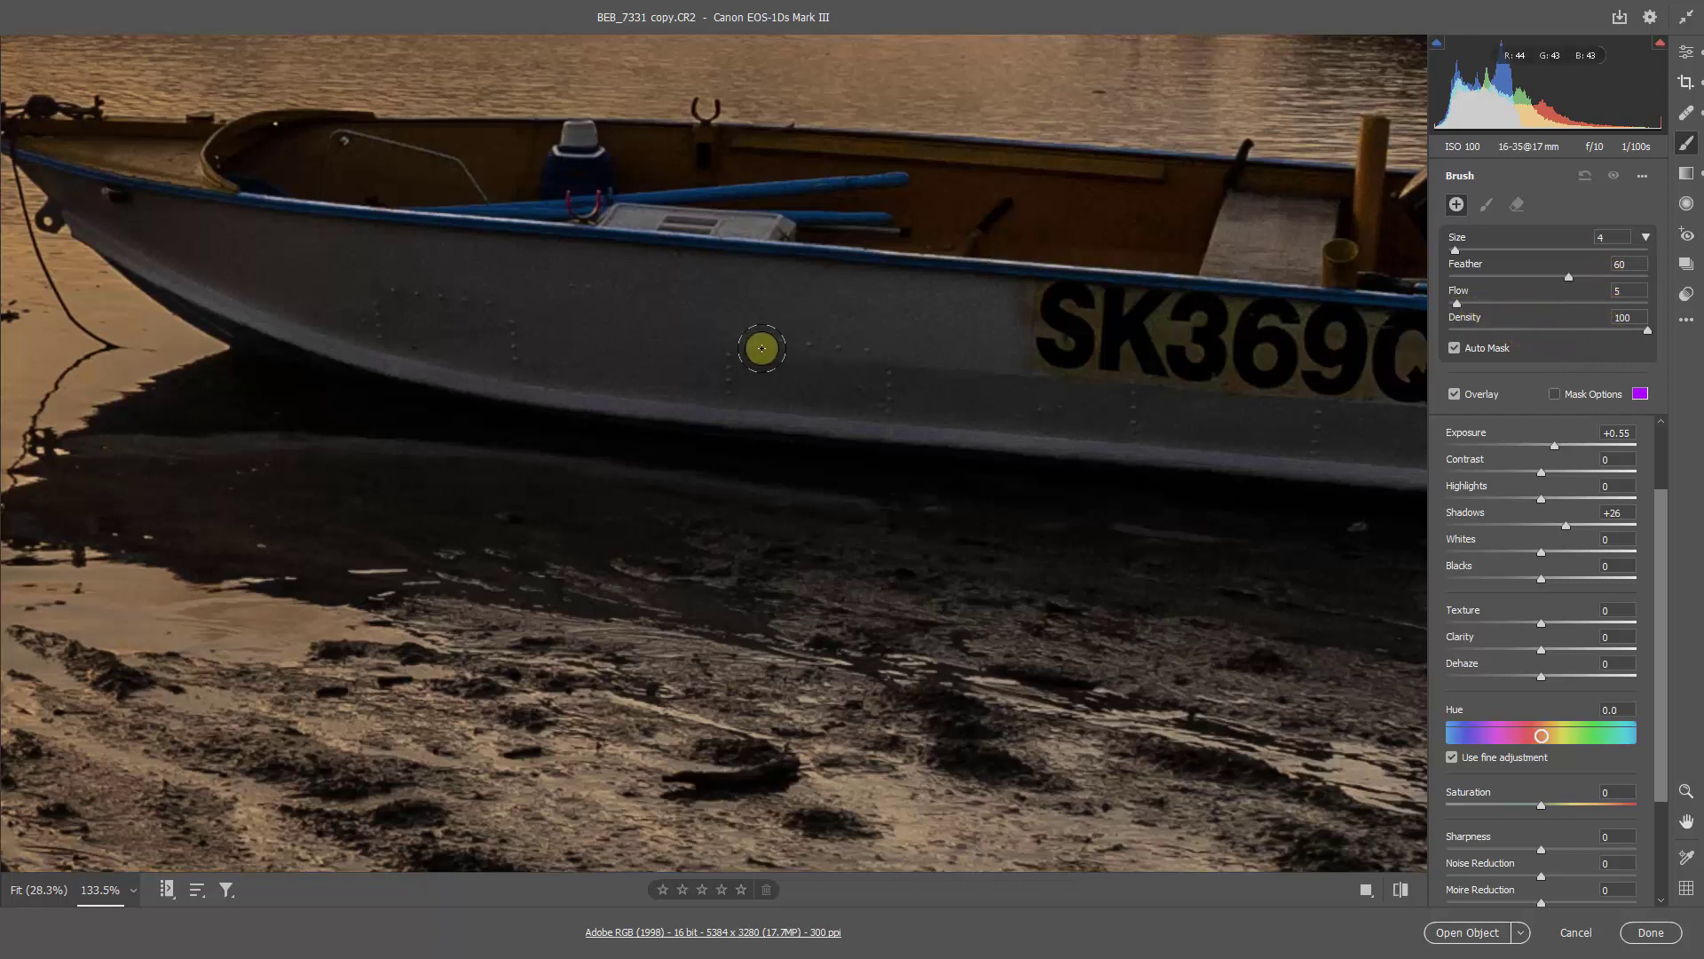
key("bracketright")
key("bracketright")
key("bracketright")
key("bracketright")
mouse_move(589, 319)
left_mouse_down()
mouse_move(970, 354)
mouse_move(601, 316)
mouse_move(1084, 343)
mouse_move(270, 266)
mouse_move(1428, 362)
mouse_move(1388, 388)
mouse_move(1107, 396)
mouse_move(458, 343)
mouse_move(462, 284)
mouse_move(168, 230)
mouse_move(1013, 386)
mouse_move(947, 362)
mouse_move(1411, 437)
left_mouse_up()
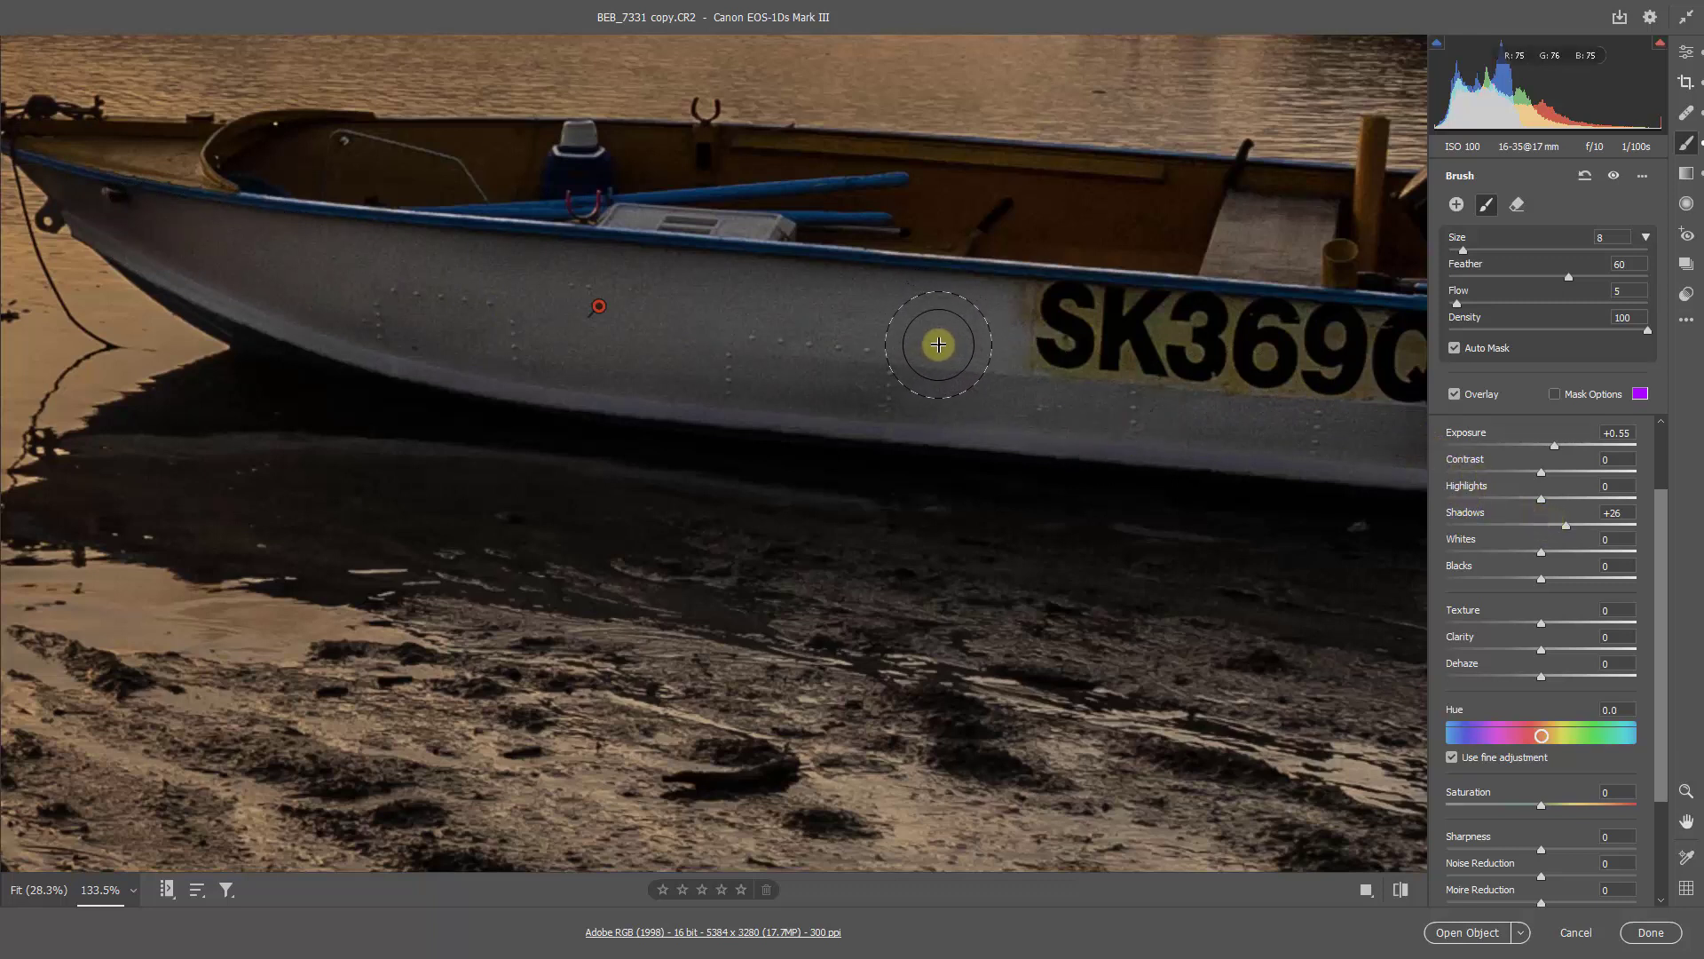
Step: Continue brightening the larger boat's hull around the registration lettering and stern with a smaller adjustment brush
left_click_drag(1096, 370, 638, 293)
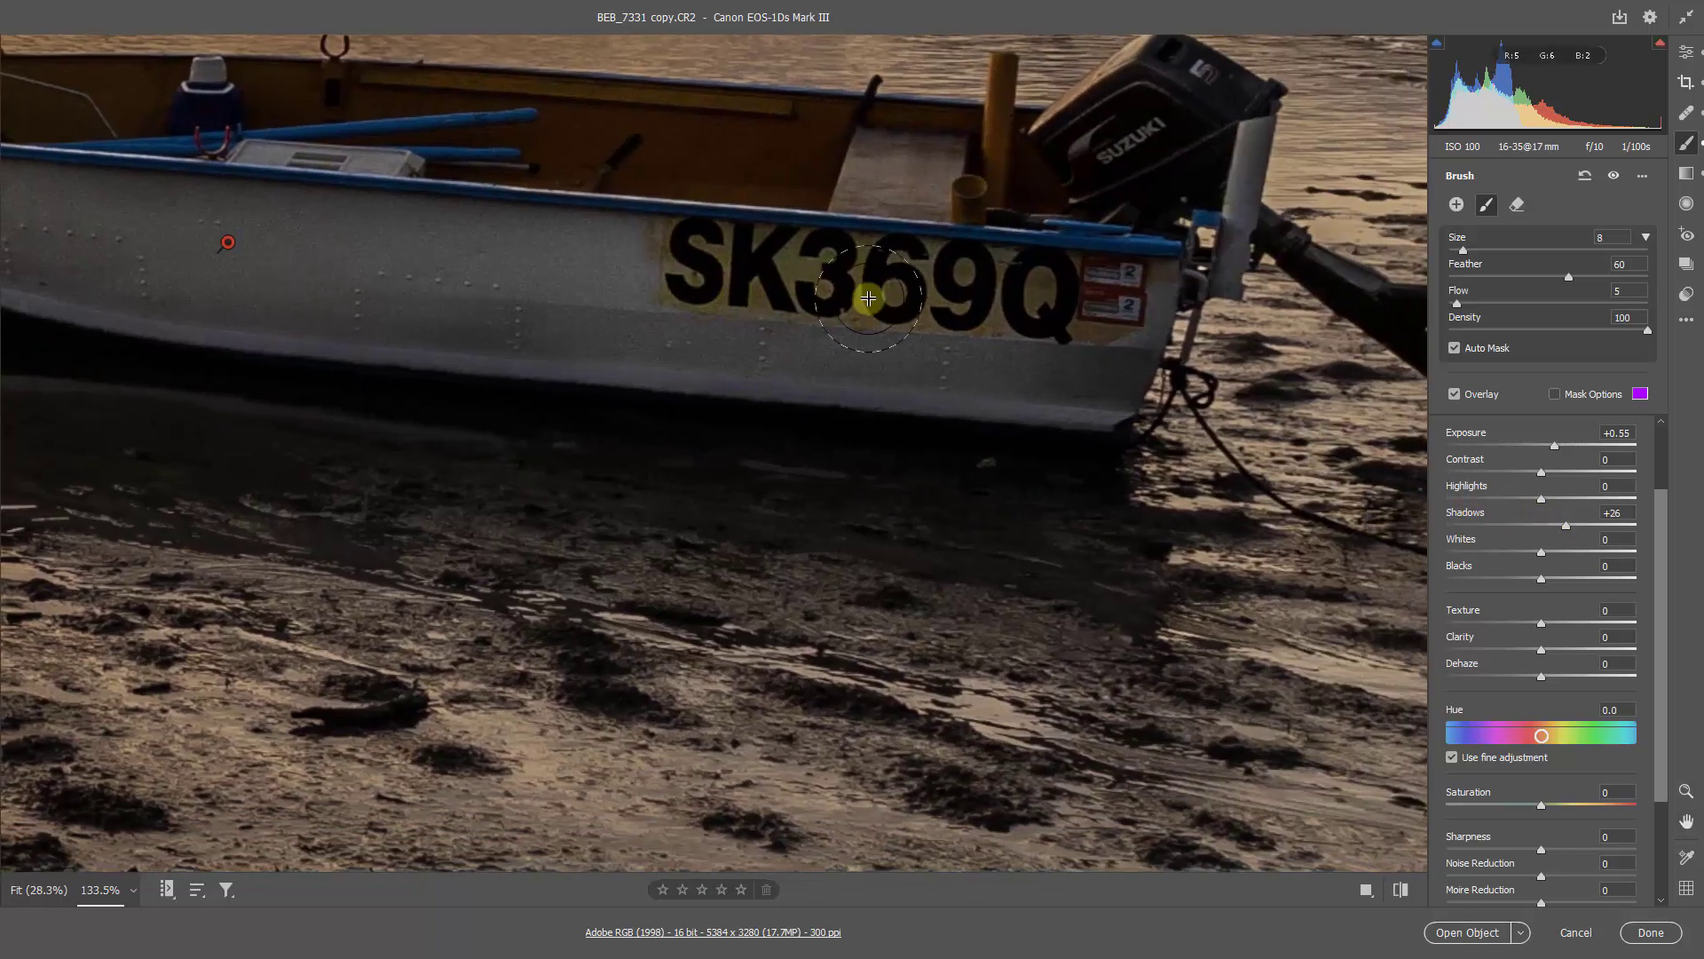
key("bracketleft")
key("bracketleft")
key("bracketleft")
key("bracketleft")
key("bracketleft")
mouse_move(1153, 273)
left_mouse_down()
mouse_move(1147, 336)
mouse_move(1096, 403)
mouse_move(954, 387)
mouse_move(1004, 365)
mouse_move(997, 327)
mouse_move(1077, 274)
mouse_move(1004, 312)
left_mouse_up()
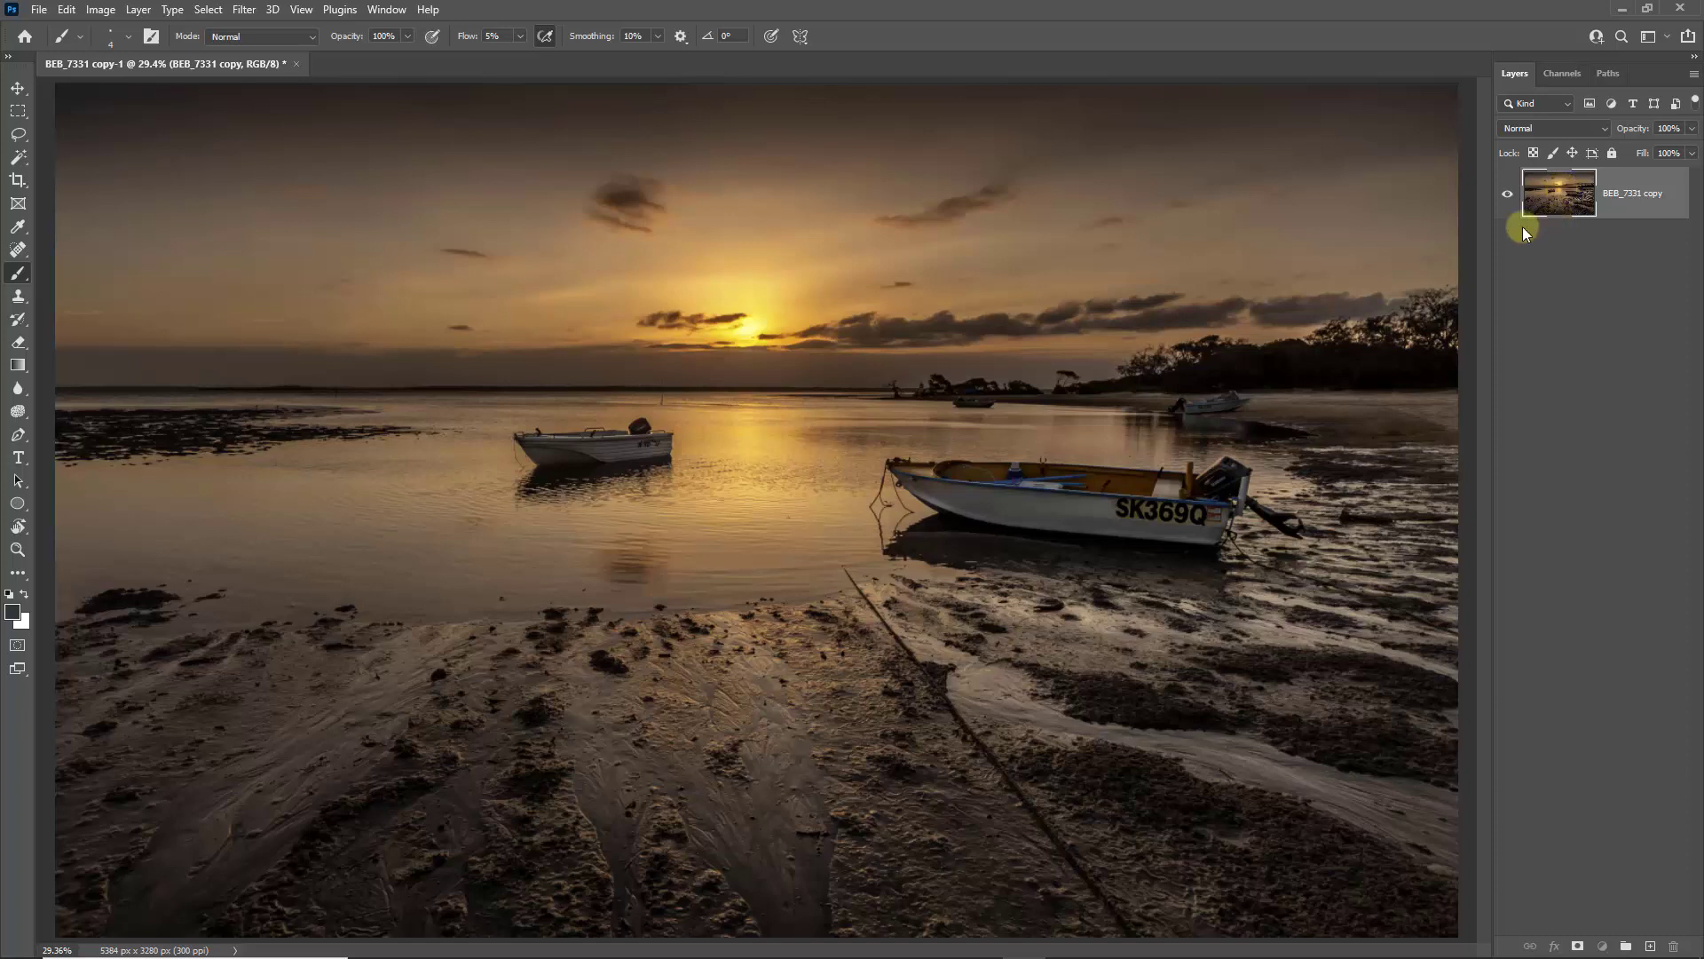
Step: In Photoshop, saturate the golden sunset colours in the water and sky with the Sponge tool in Saturate mode at 10% flow
left_click(18, 412)
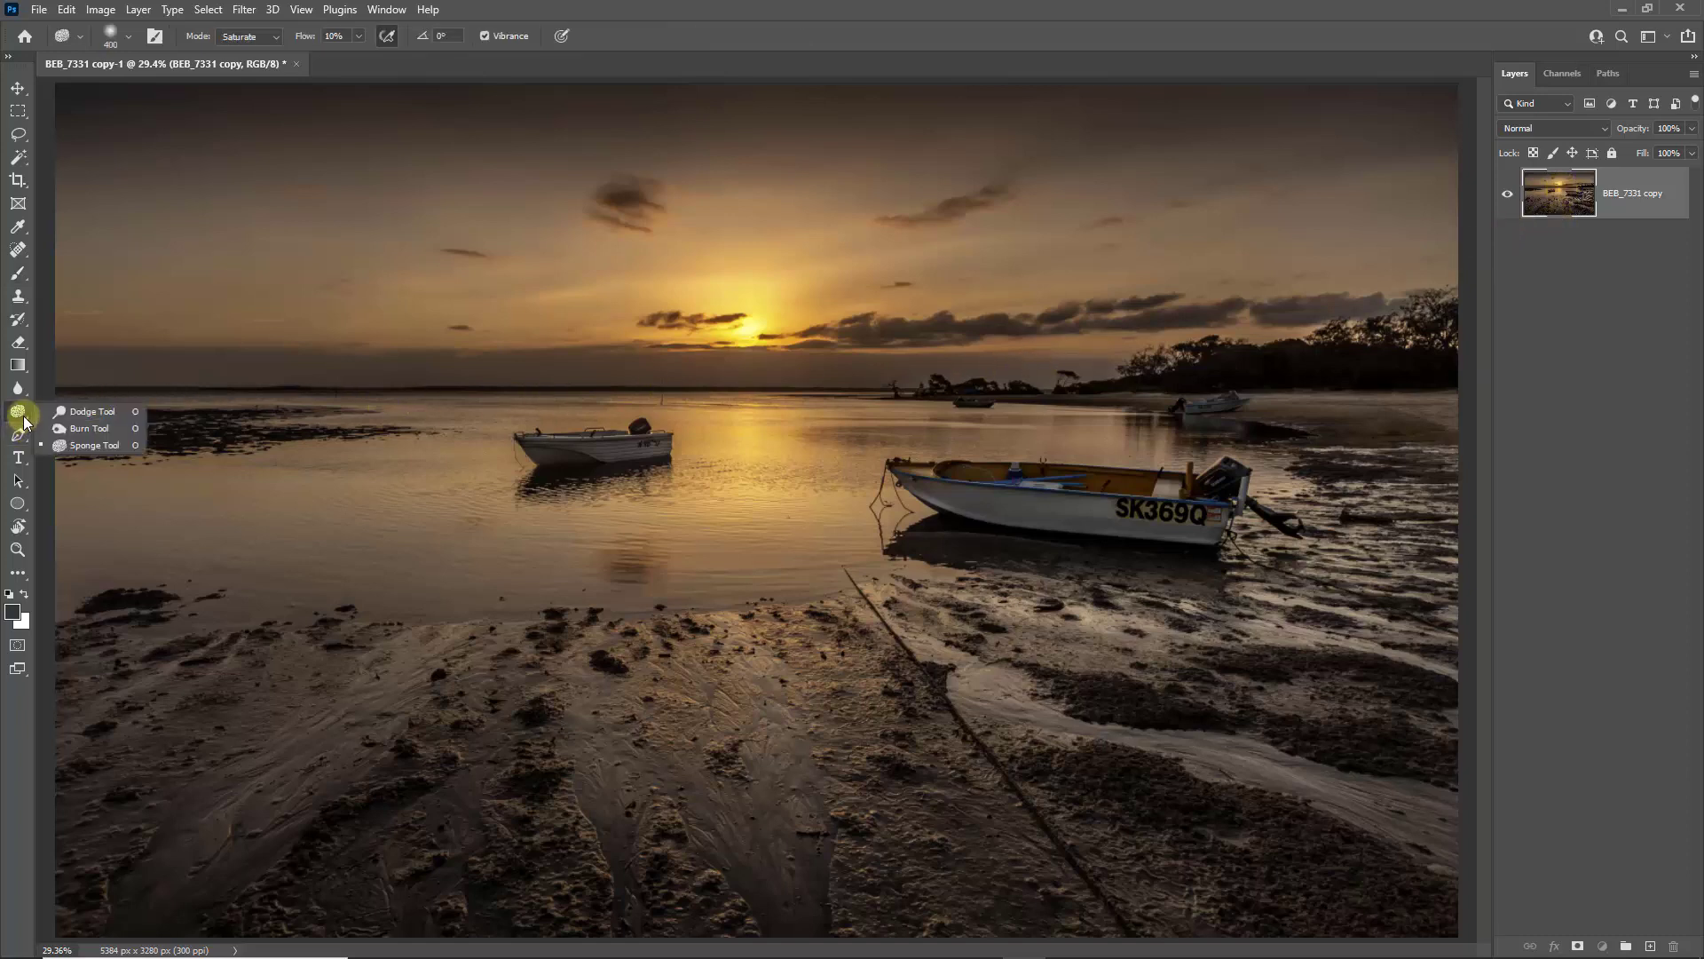
left_click(94, 445)
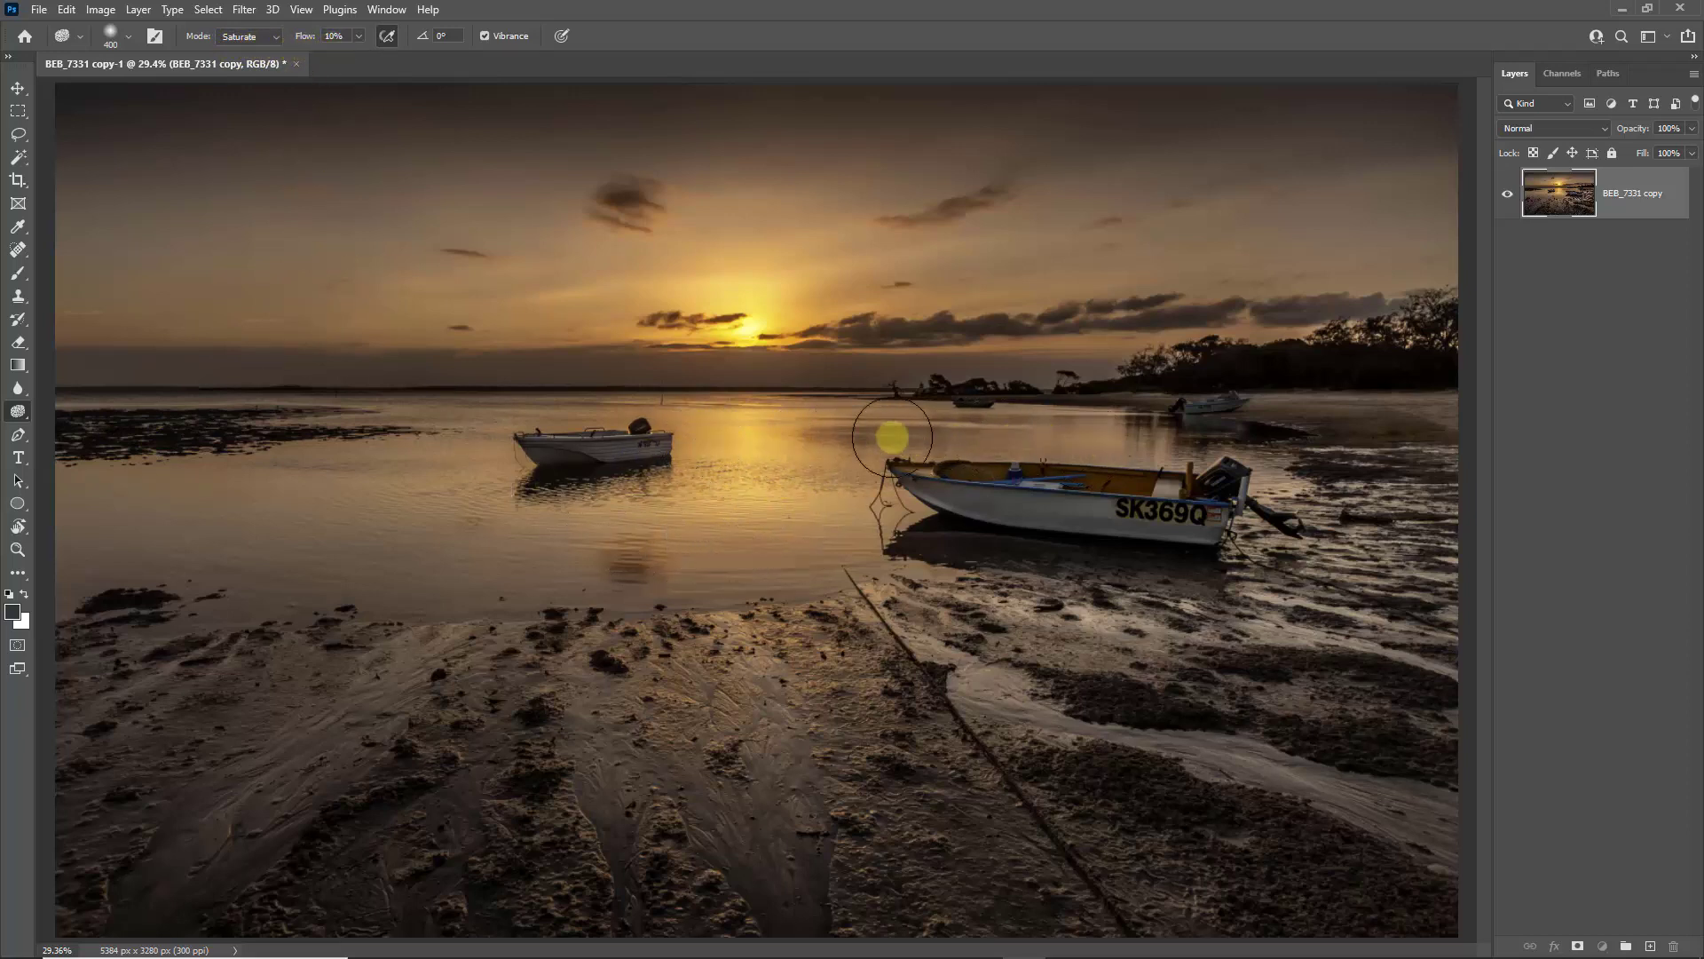
mouse_move(765, 435)
left_mouse_down()
mouse_move(951, 429)
mouse_move(521, 521)
mouse_move(798, 544)
mouse_move(303, 564)
mouse_move(639, 559)
mouse_move(335, 506)
mouse_move(498, 434)
mouse_move(418, 418)
mouse_move(803, 293)
mouse_move(543, 302)
mouse_move(519, 349)
mouse_move(773, 365)
mouse_move(924, 271)
mouse_move(584, 453)
mouse_move(845, 570)
mouse_move(498, 571)
mouse_move(141, 502)
mouse_move(630, 488)
mouse_move(615, 488)
mouse_move(977, 443)
mouse_move(322, 773)
mouse_move(1632, 648)
mouse_move(1643, 673)
left_mouse_up()
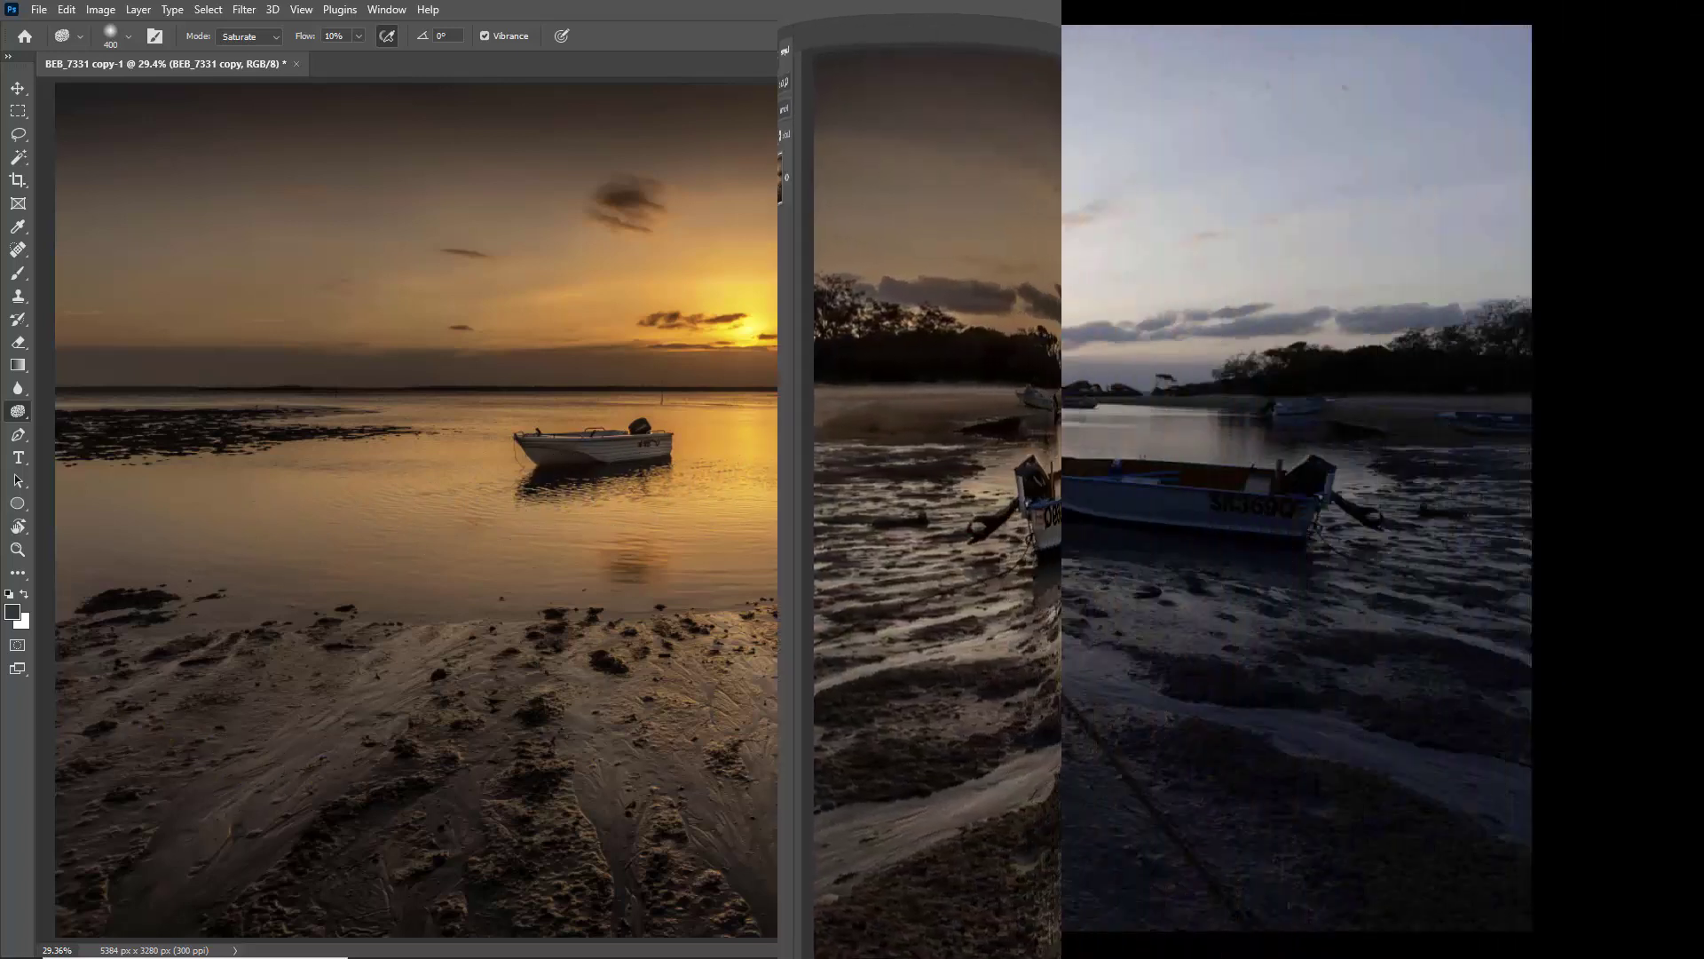